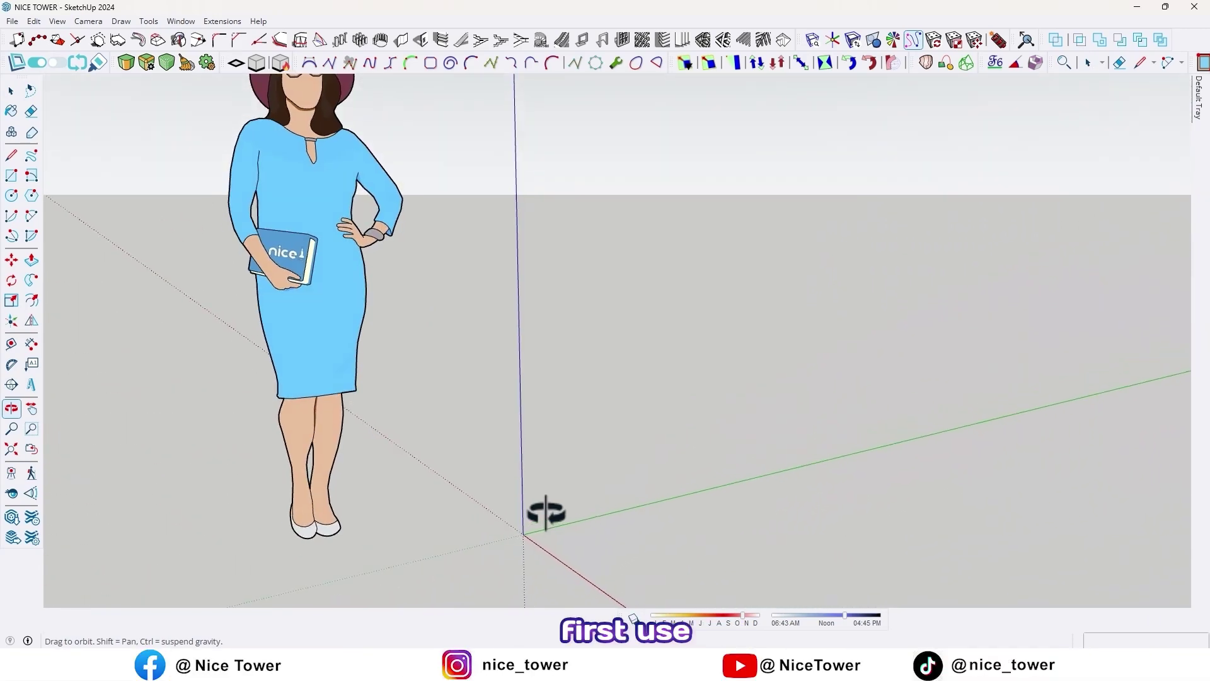
middle_click_drag(546, 509, 555, 501)
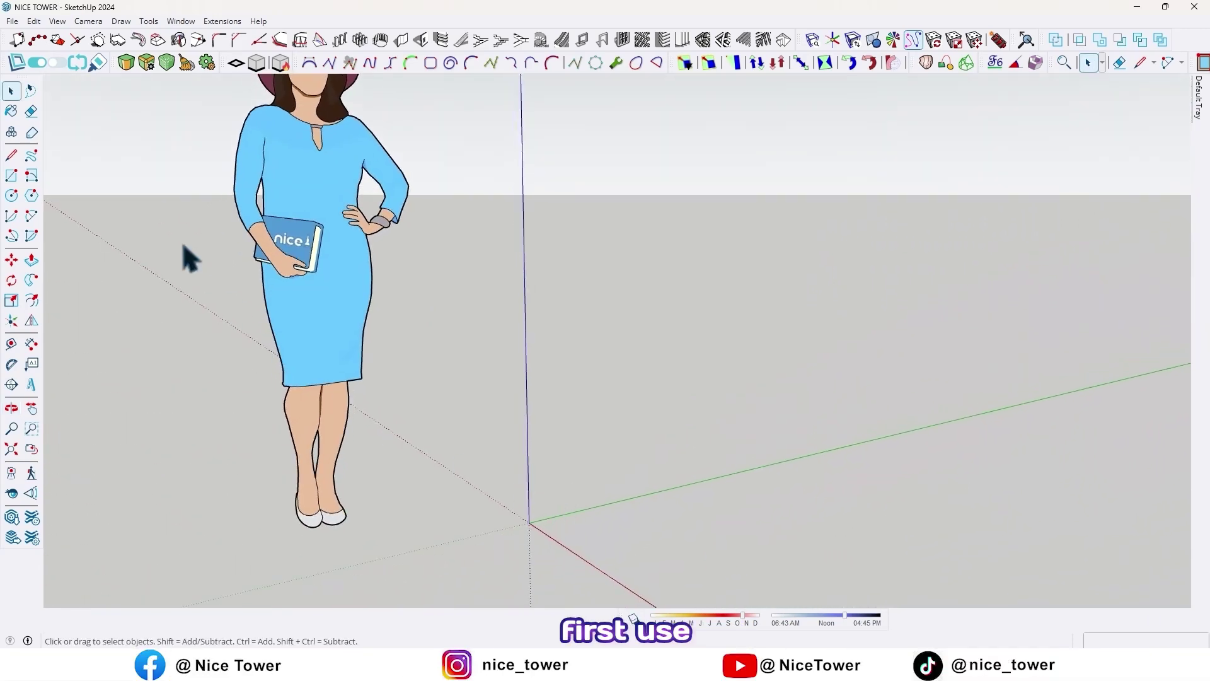
Step: Draw a vertical 70 × 20 cm rectangle from the origin, locked perpendicular to the red axis with its length along the green axis
left_click(10, 177)
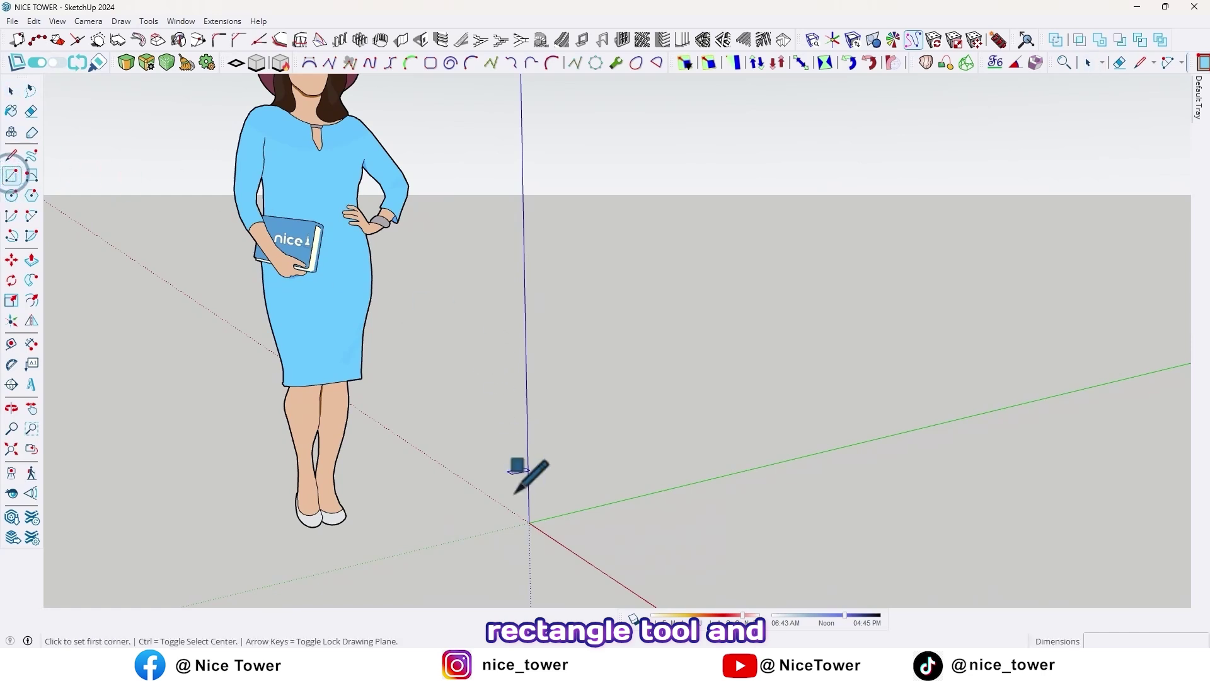
left_click(529, 522)
key("Left")
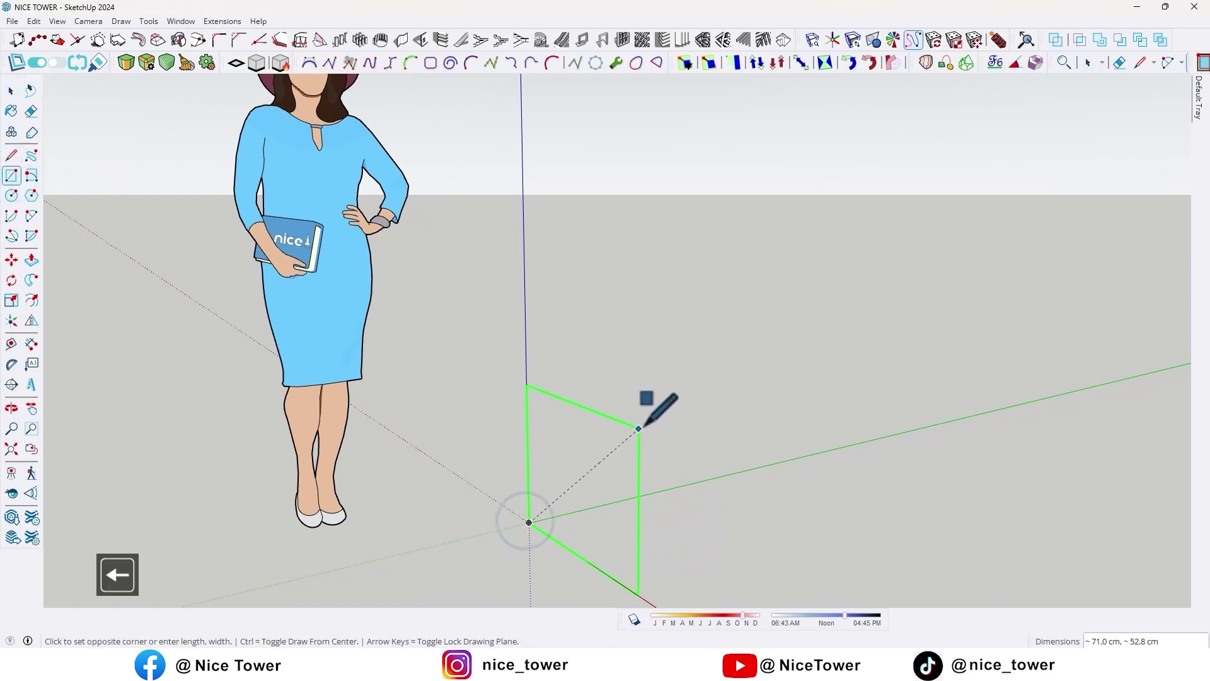
key("Right")
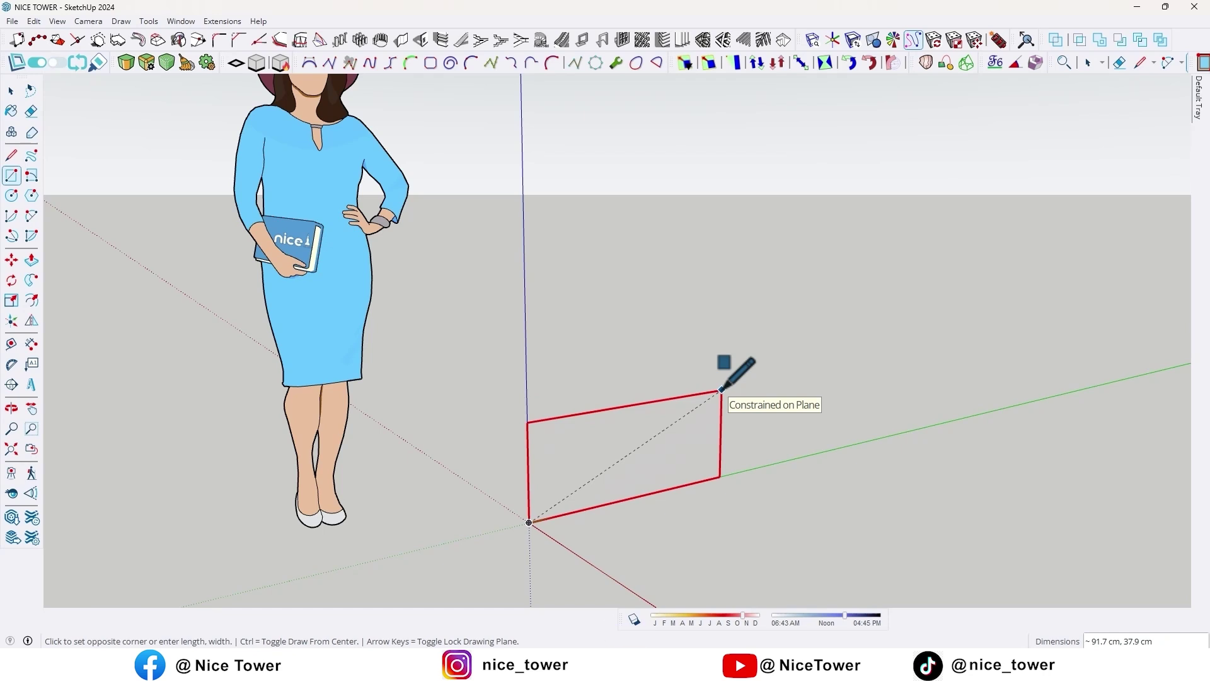
type("70")
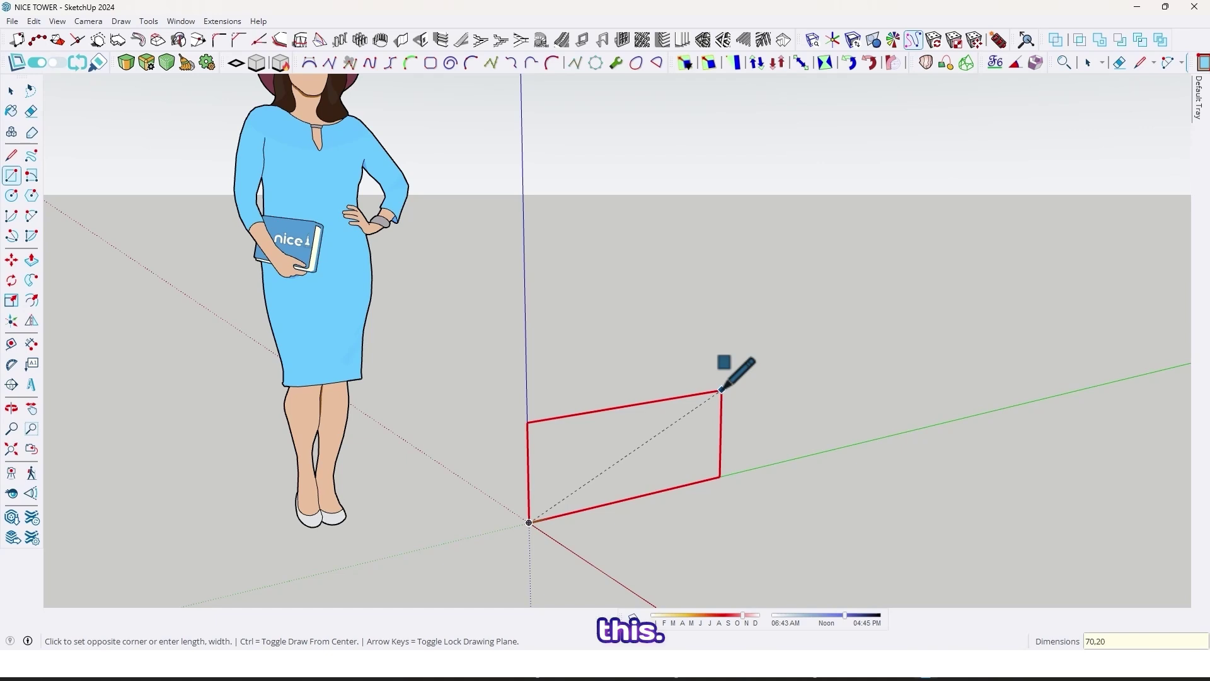
type(",20")
key("Return")
Step: Draw two parallel diagonals on the rectangle: upper edge's midpoint to the origin corner, and opposite upper corner to the lower edge's midpoint
scroll(608, 457, "up", 3)
middle_click_drag(618, 500, 643, 425, "shift")
scroll(631, 403, "up", 2)
key("r")
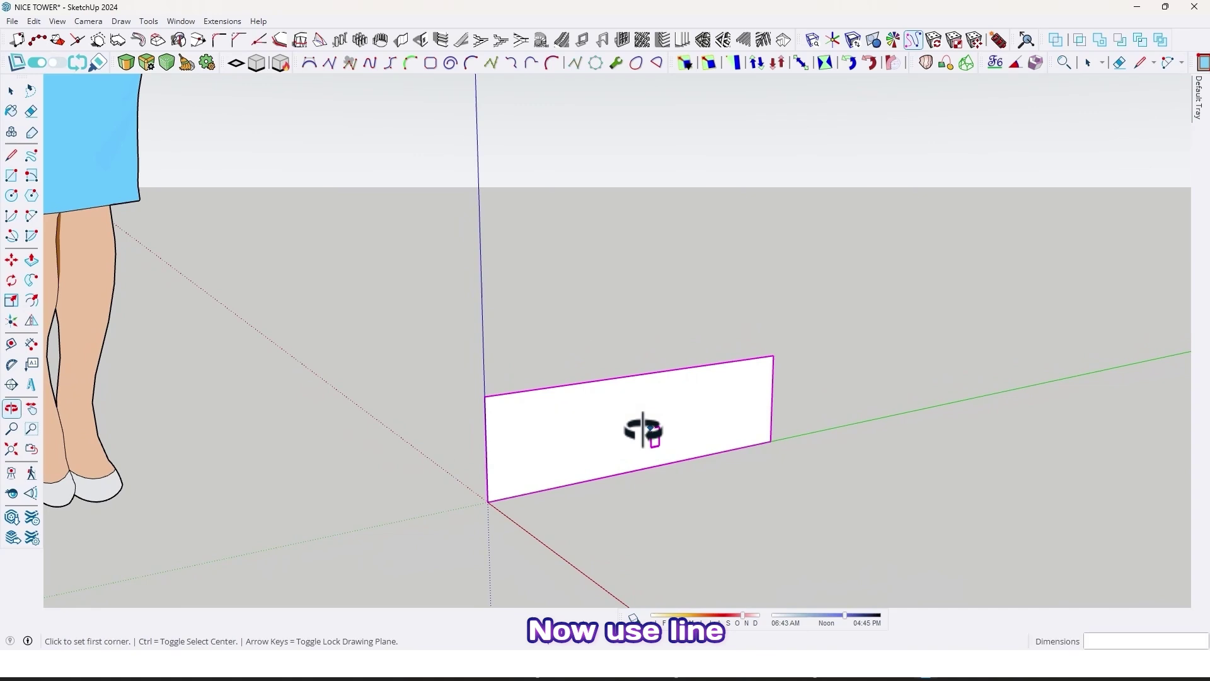
left_click(12, 156)
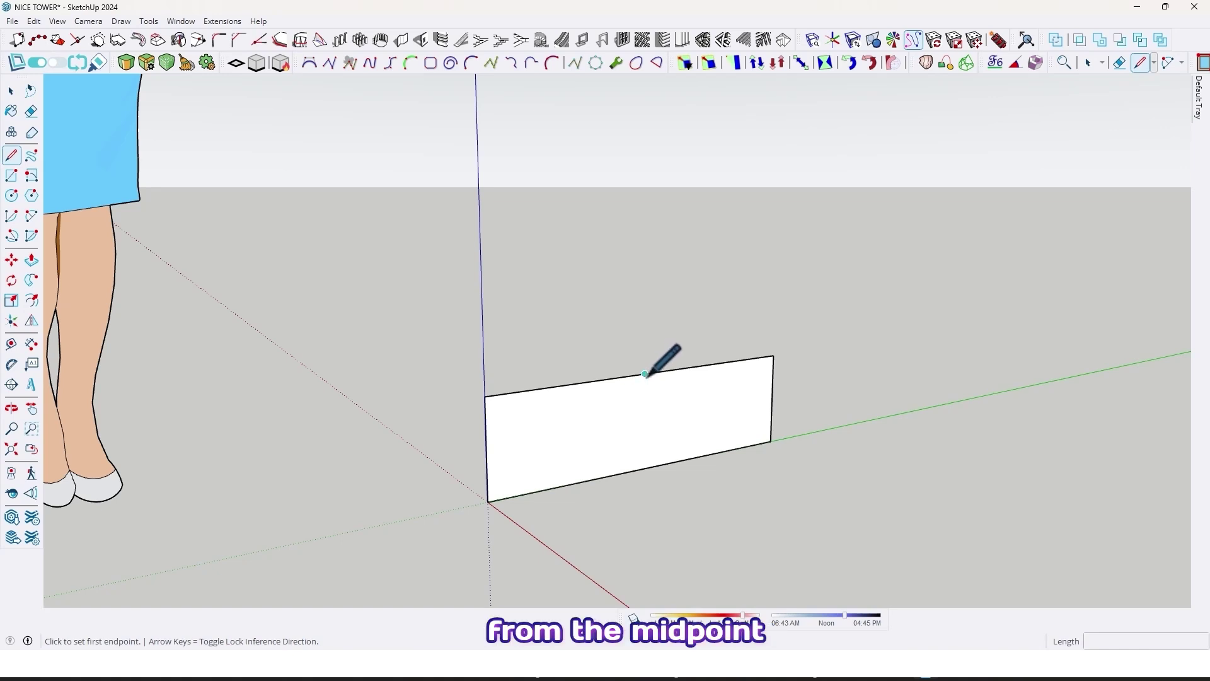
left_click(644, 373)
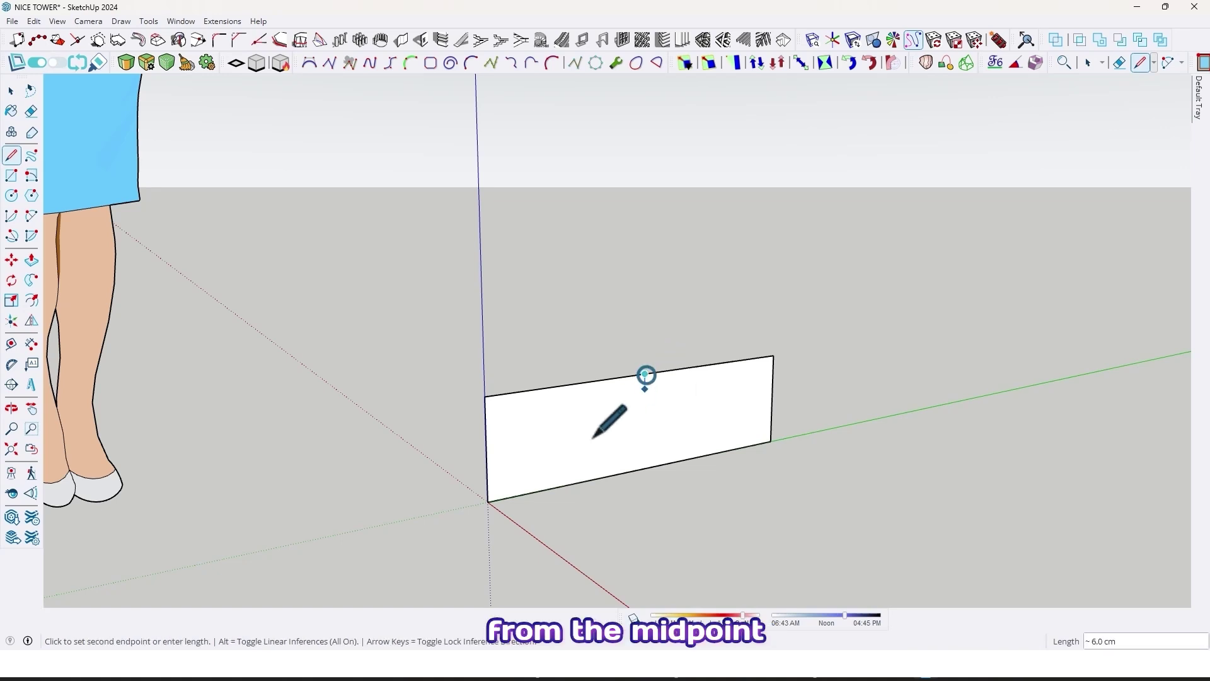
left_click(487, 501)
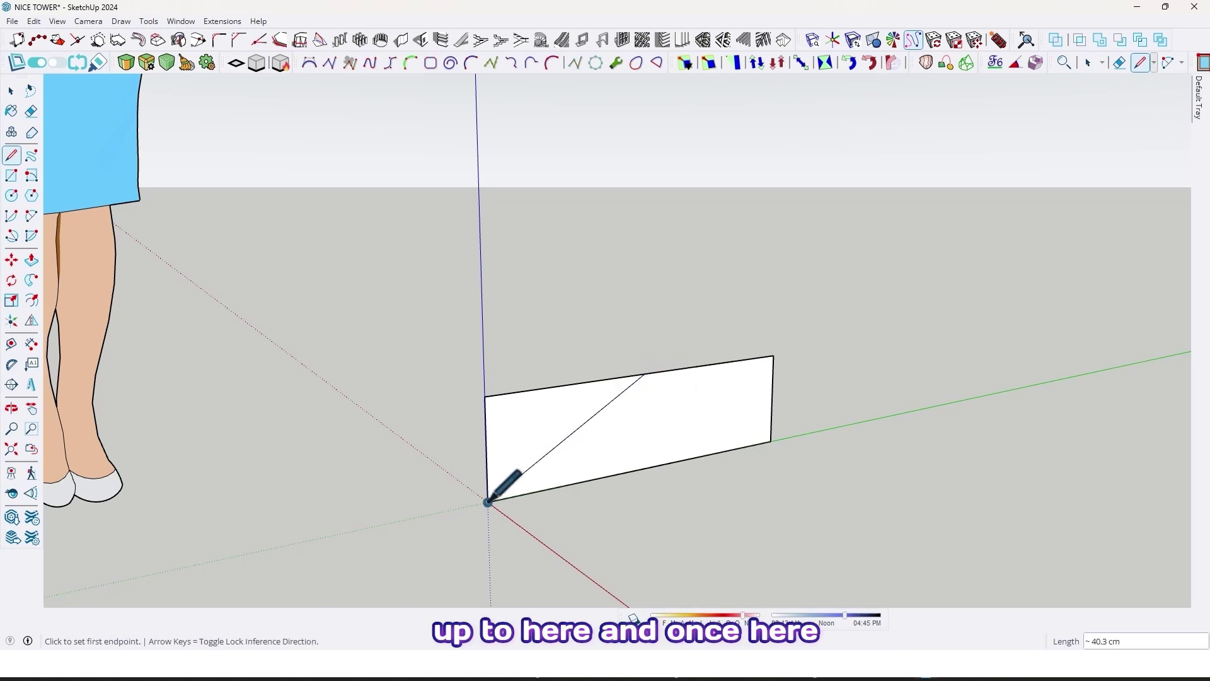
left_click(772, 357)
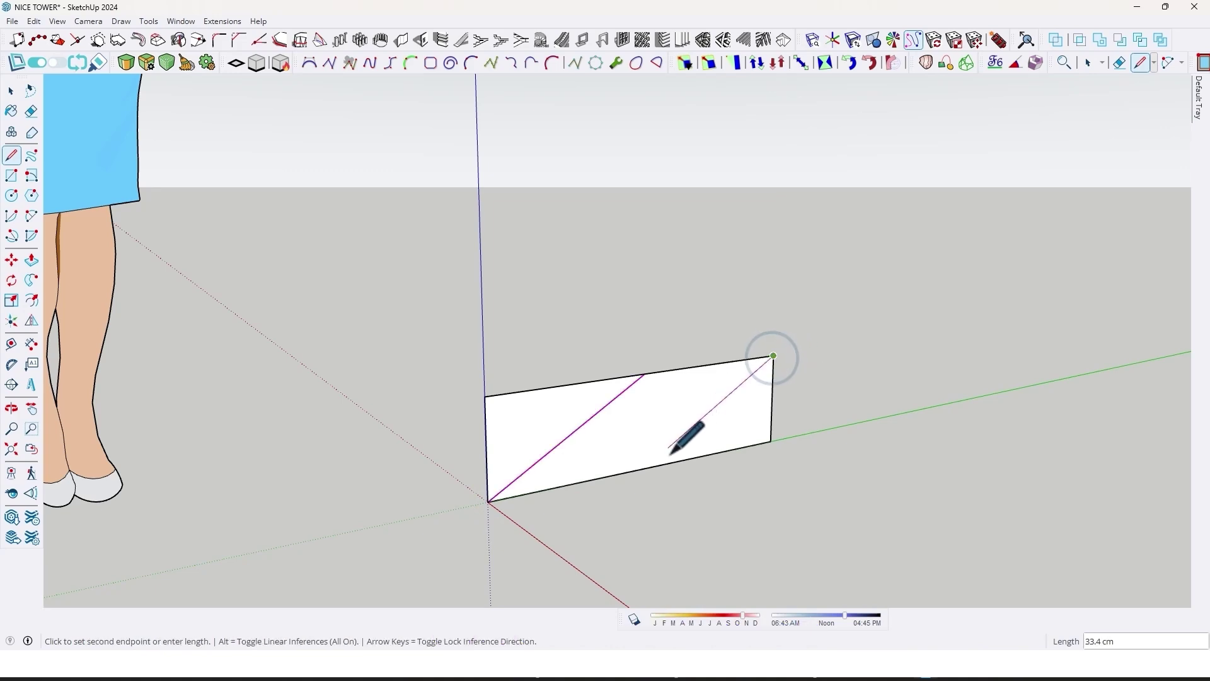
left_click(644, 468)
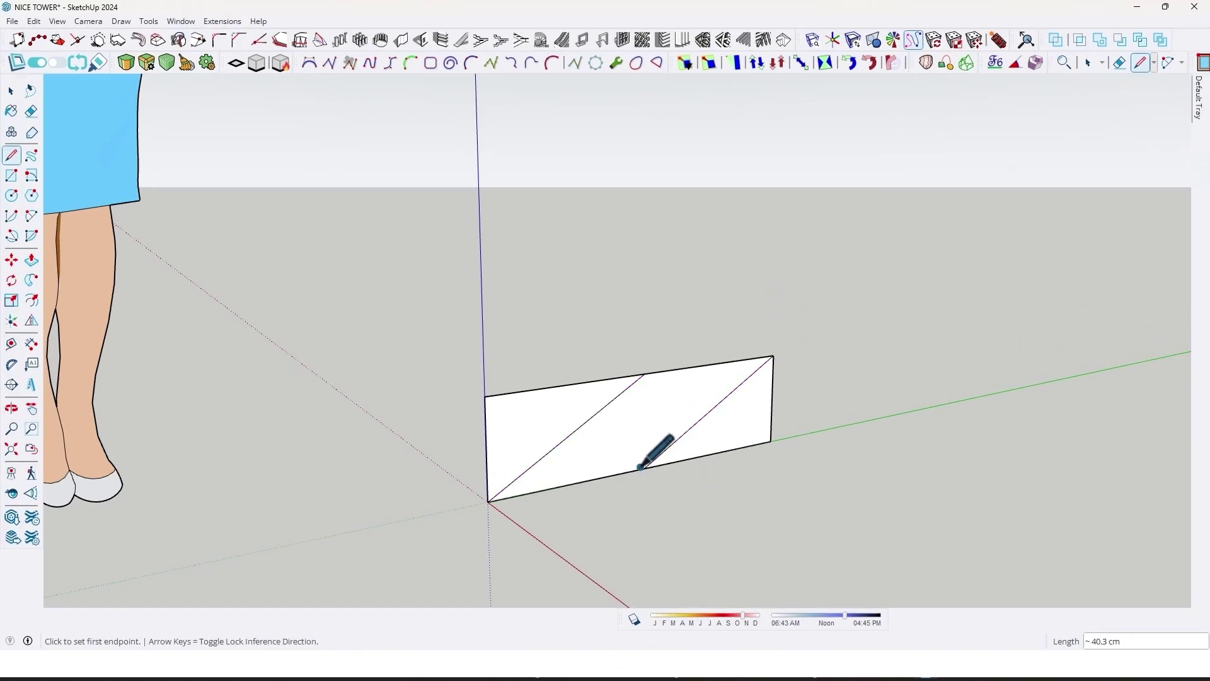
Step: Erase the outer edges of the two corner triangles, leaving only the parallelogram between the diagonals
middle_click_drag(729, 424, 508, 435)
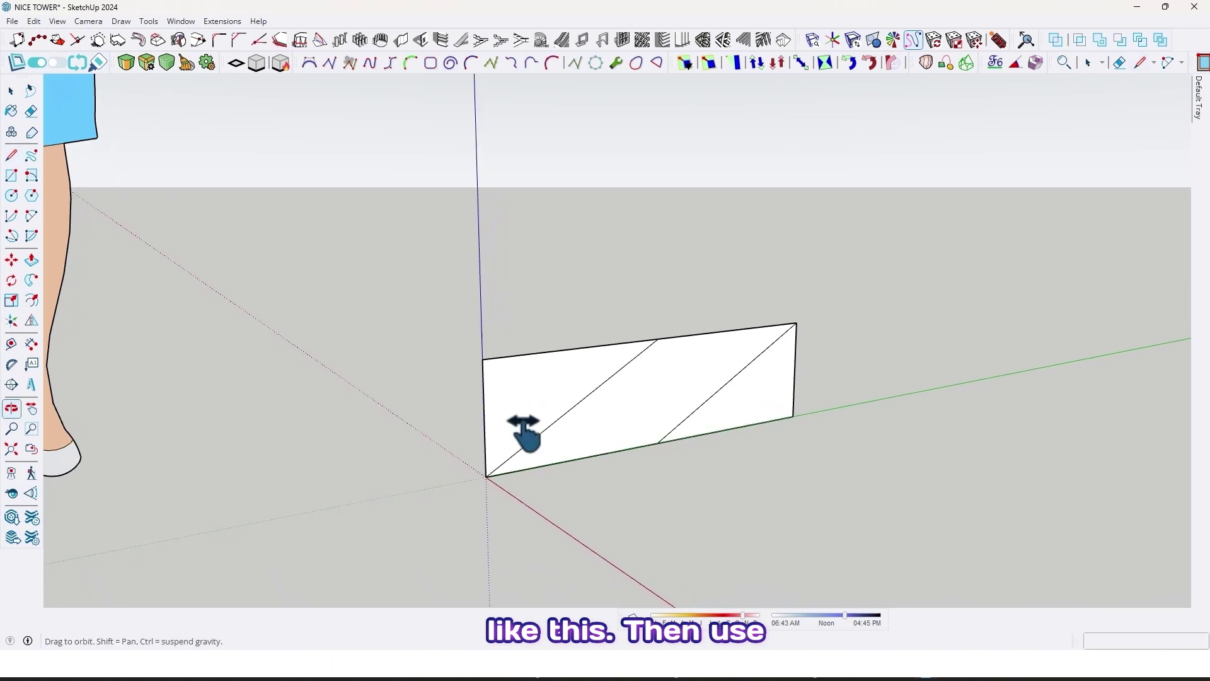
left_click(31, 131)
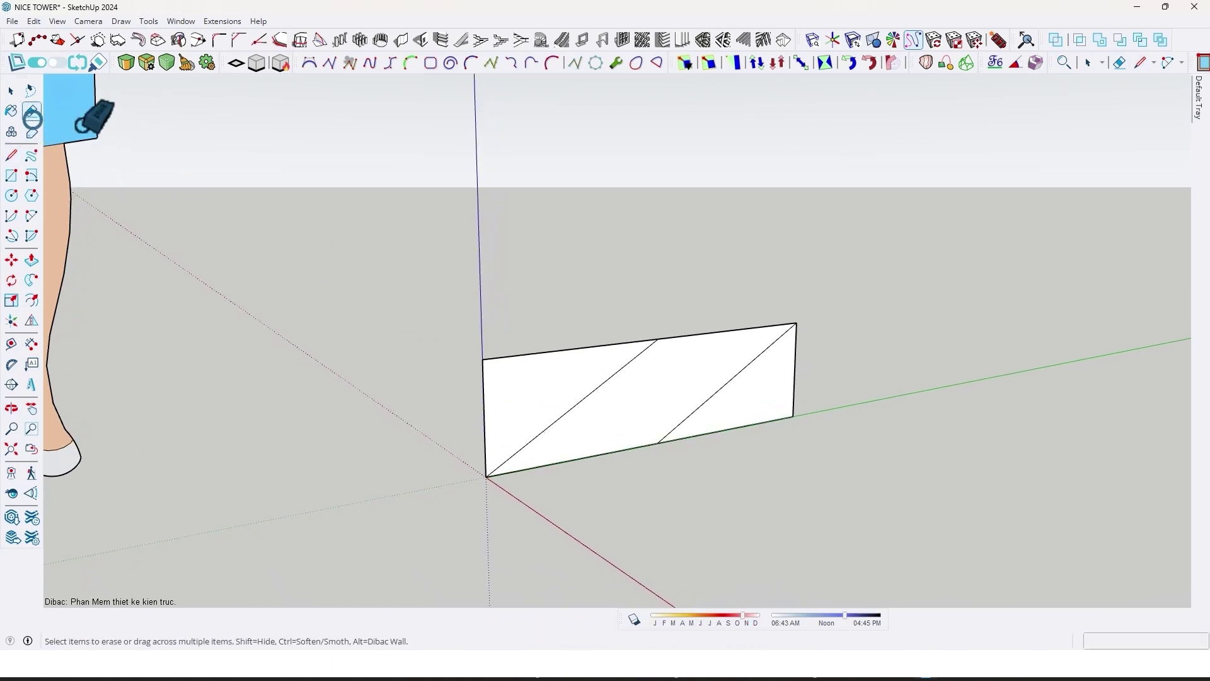
left_click(493, 350)
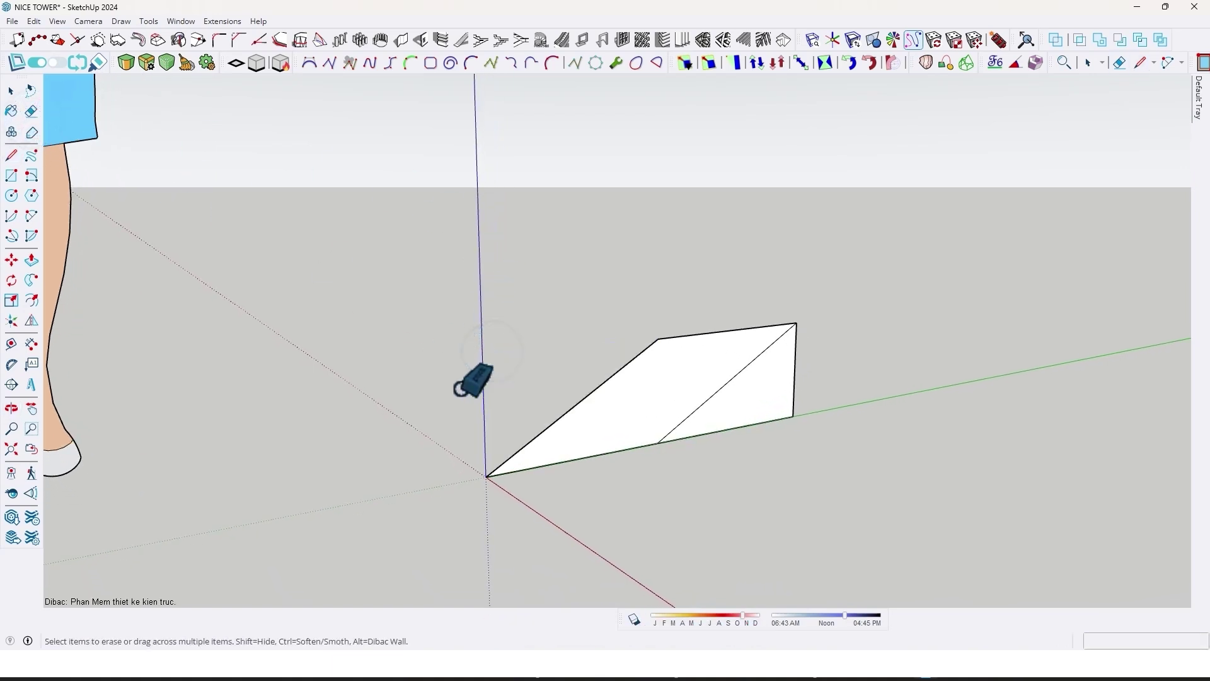
left_click_drag(791, 378, 761, 437)
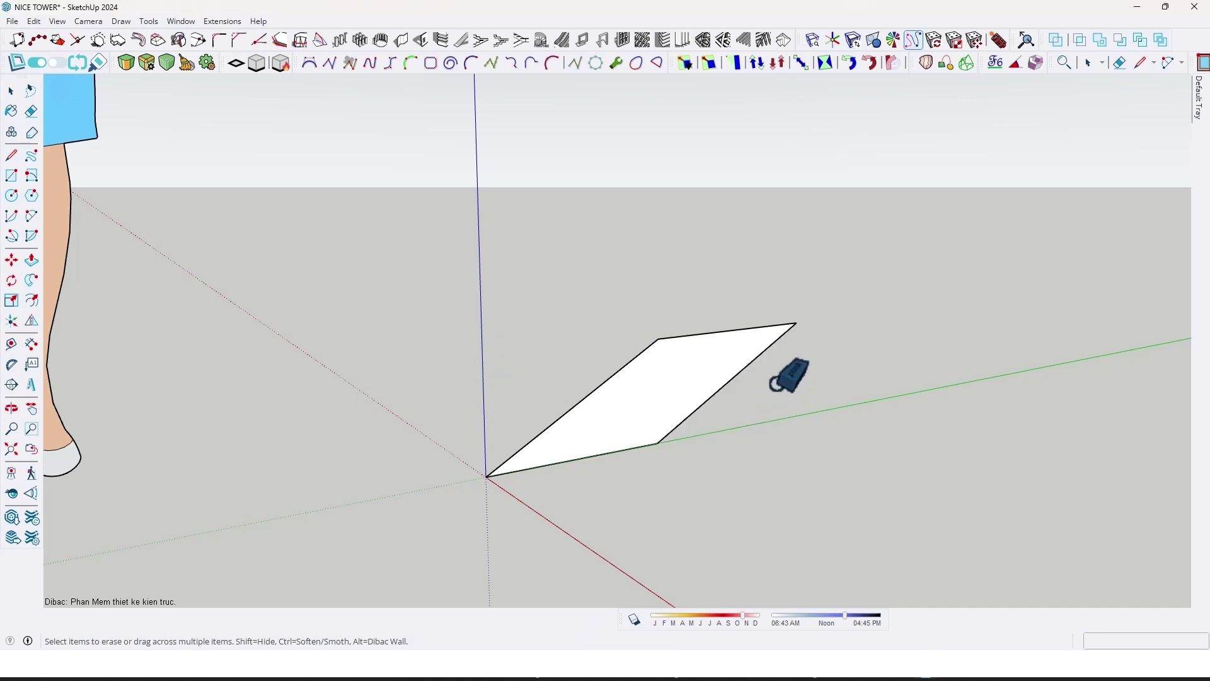
Step: Extrude the parallelogram face by 3 cm with Push/Pull
middle_click_drag(770, 401, 633, 385)
key("p")
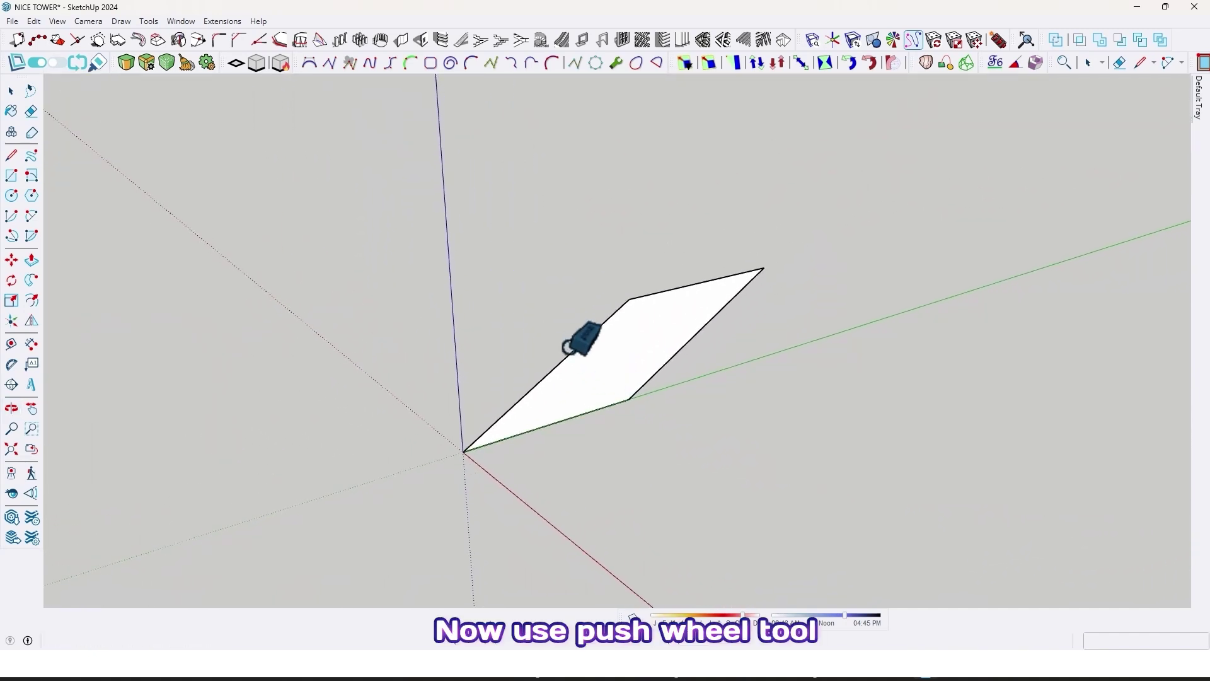
left_click(31, 260)
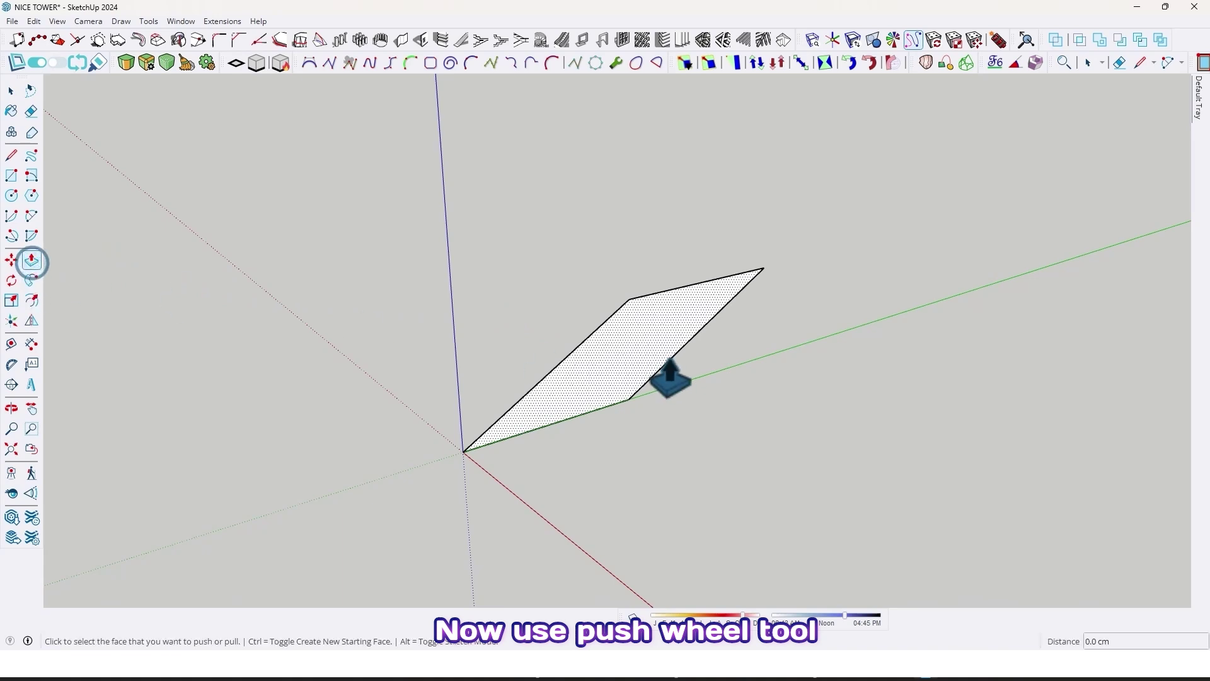
left_click(624, 357)
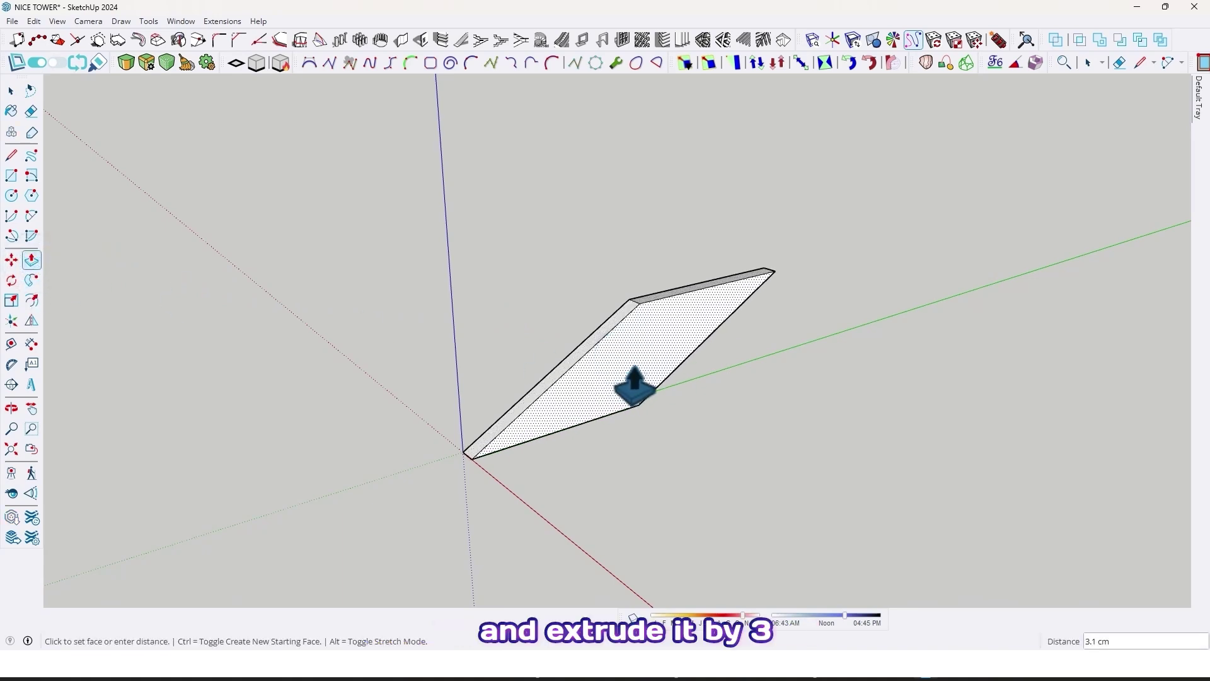
type("3")
key("Return")
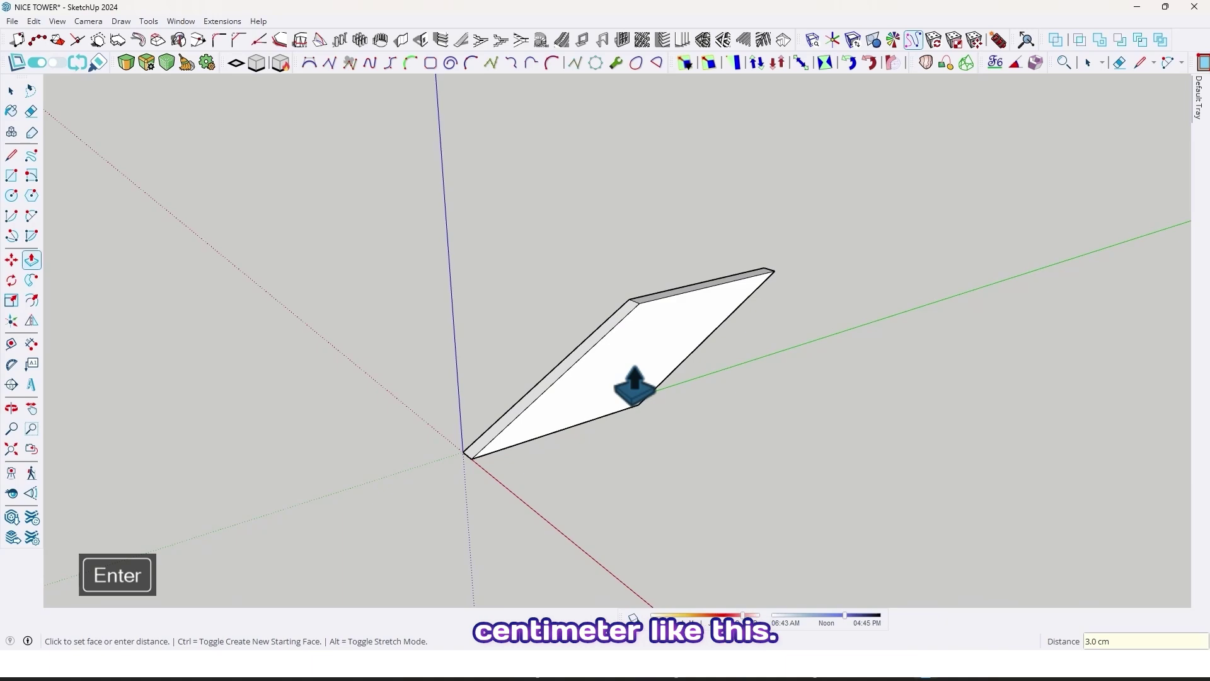
Step: Offset the outline of the parallelogram's front face inward by 3 cm
middle_click_drag(694, 383, 649, 346)
scroll(656, 376, "up", 2)
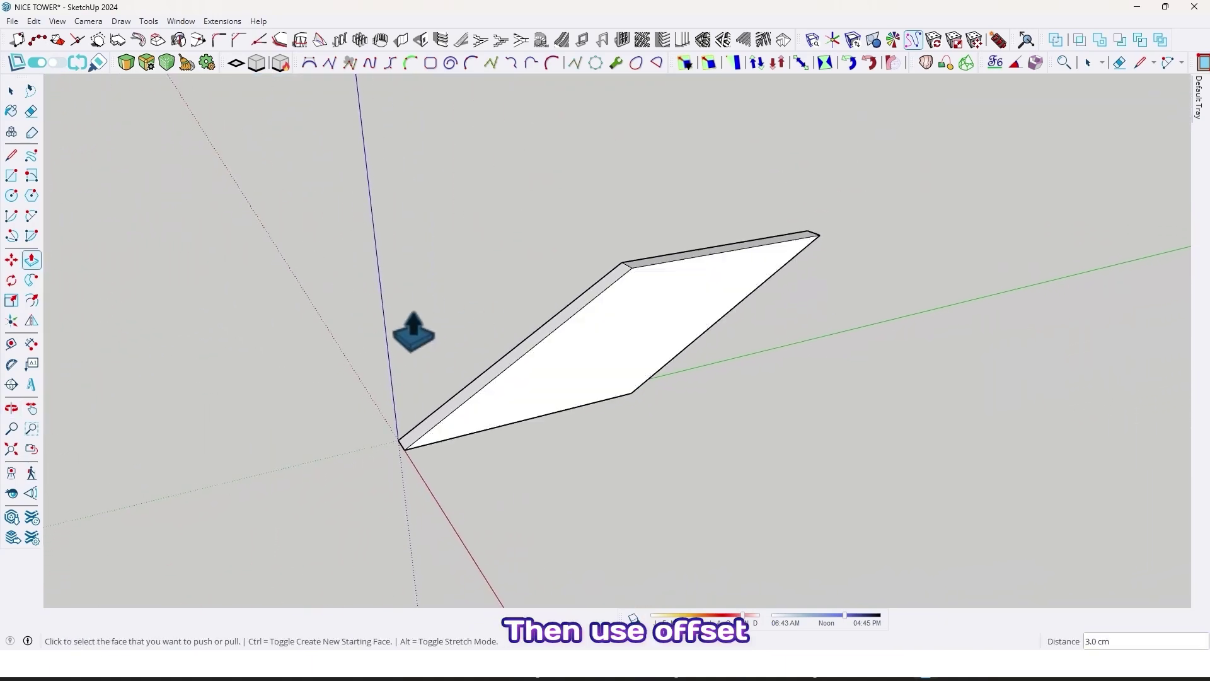
left_click(32, 300)
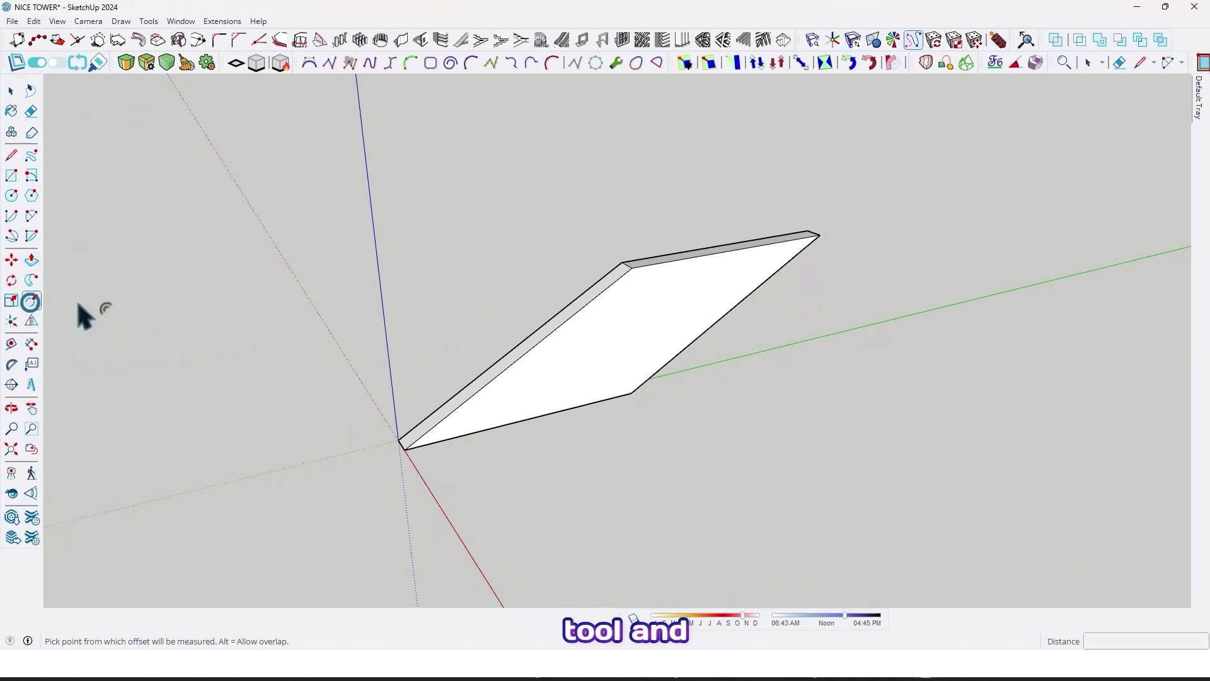
left_click(593, 318)
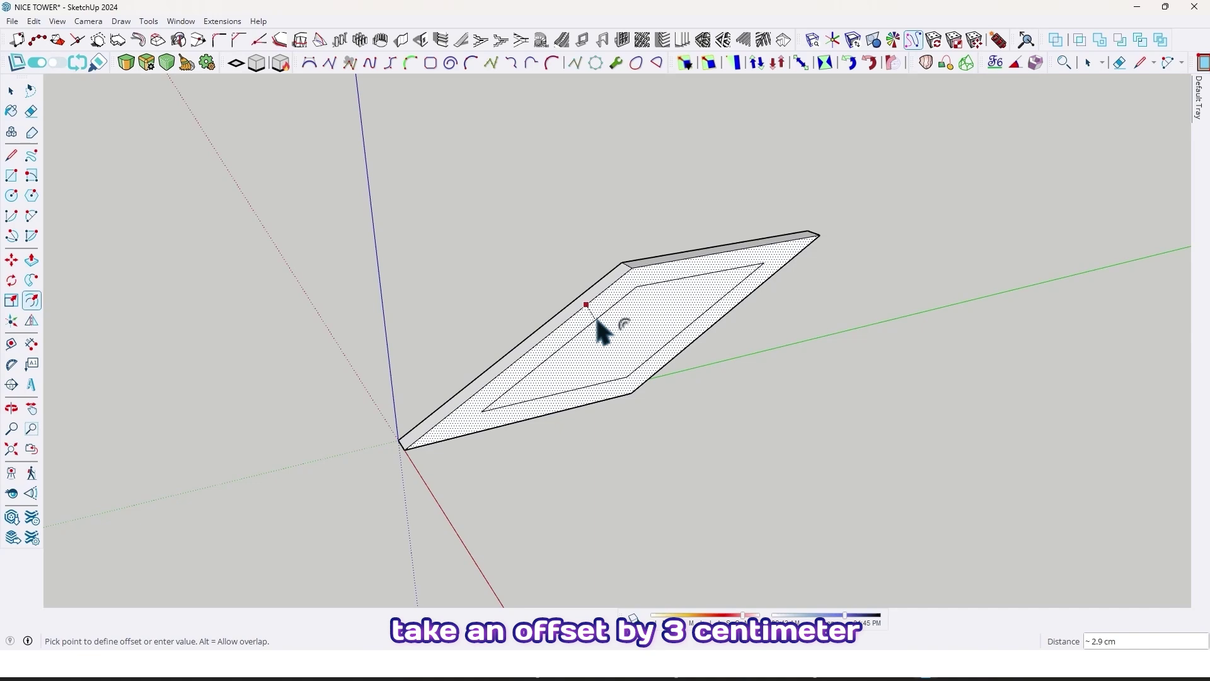
type("3")
key("Return")
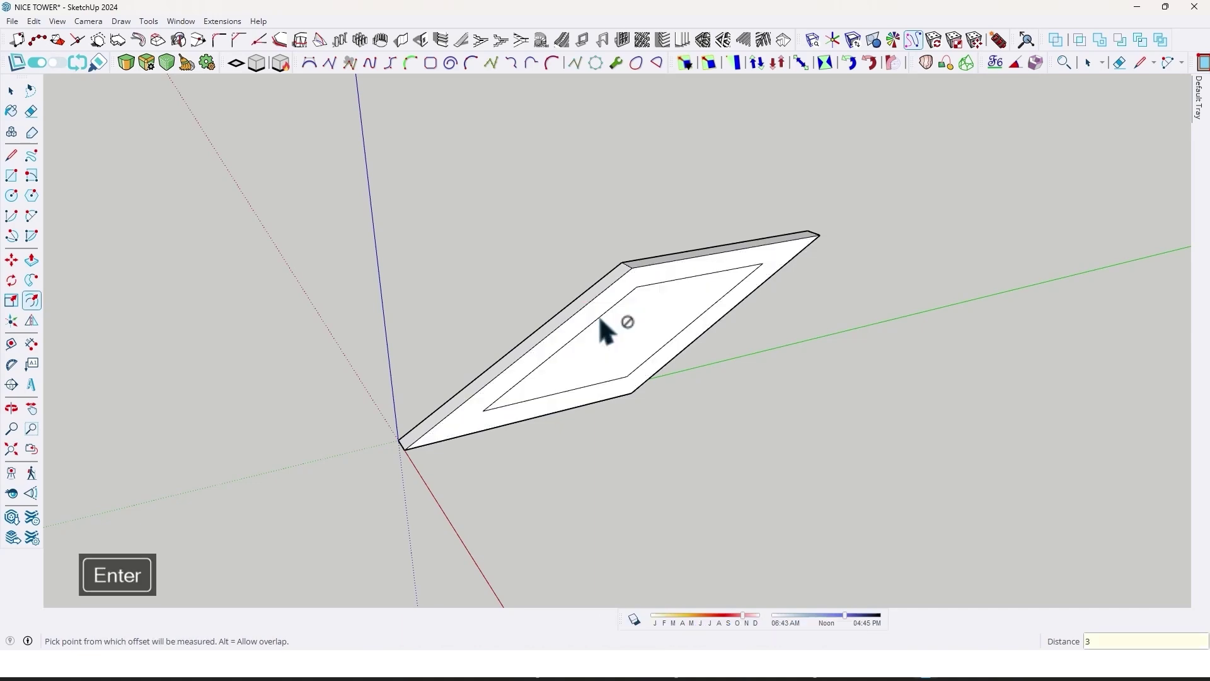
Step: Draw a 3 cm line down the blue axis from the front face's obtuse upper corner and join its end to the inner outline's upper edge
middle_click_drag(638, 308, 596, 281)
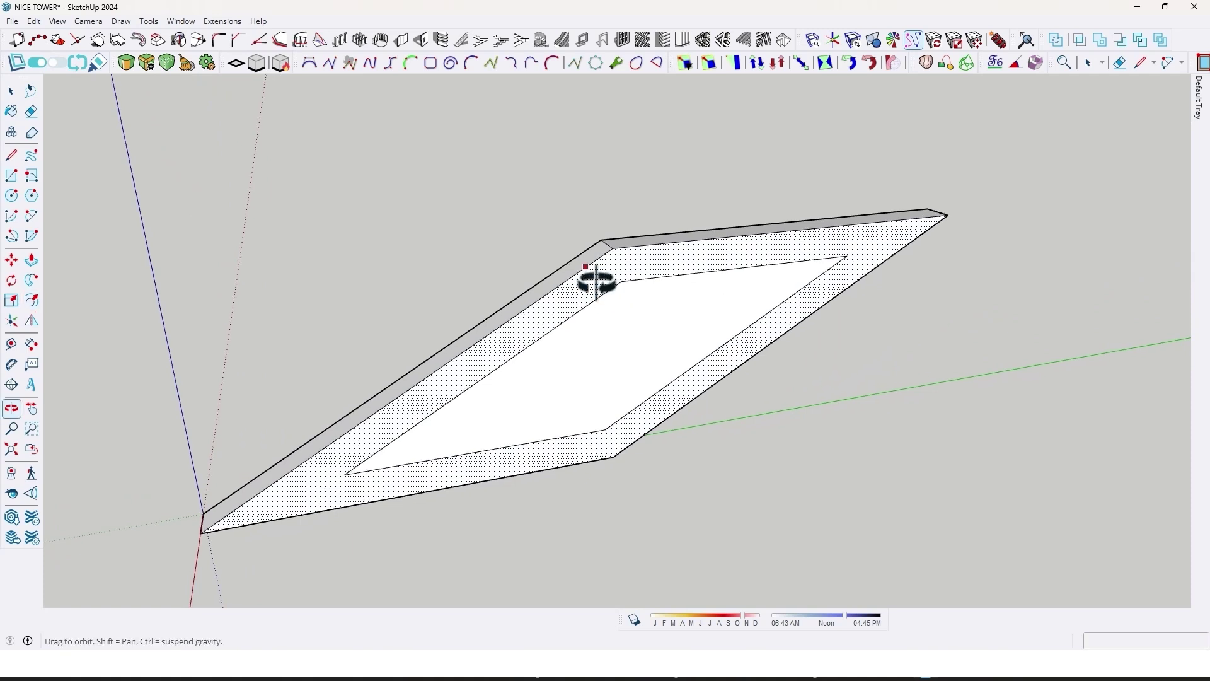
left_click(10, 157)
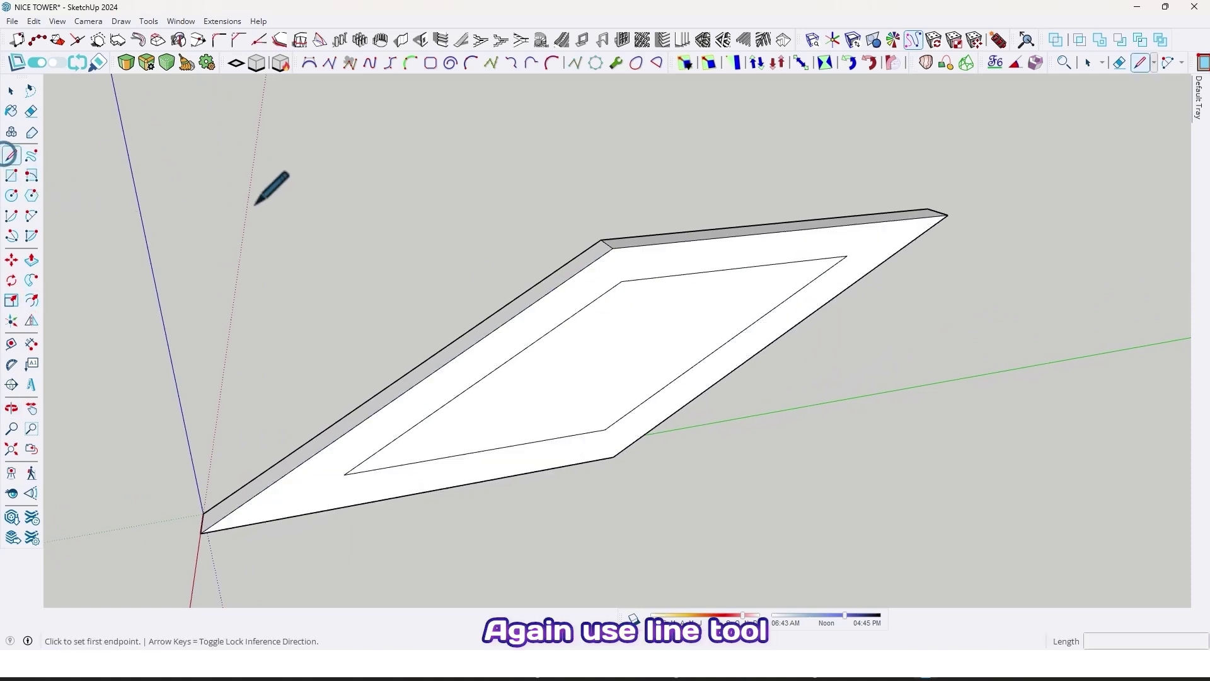
left_click(612, 248)
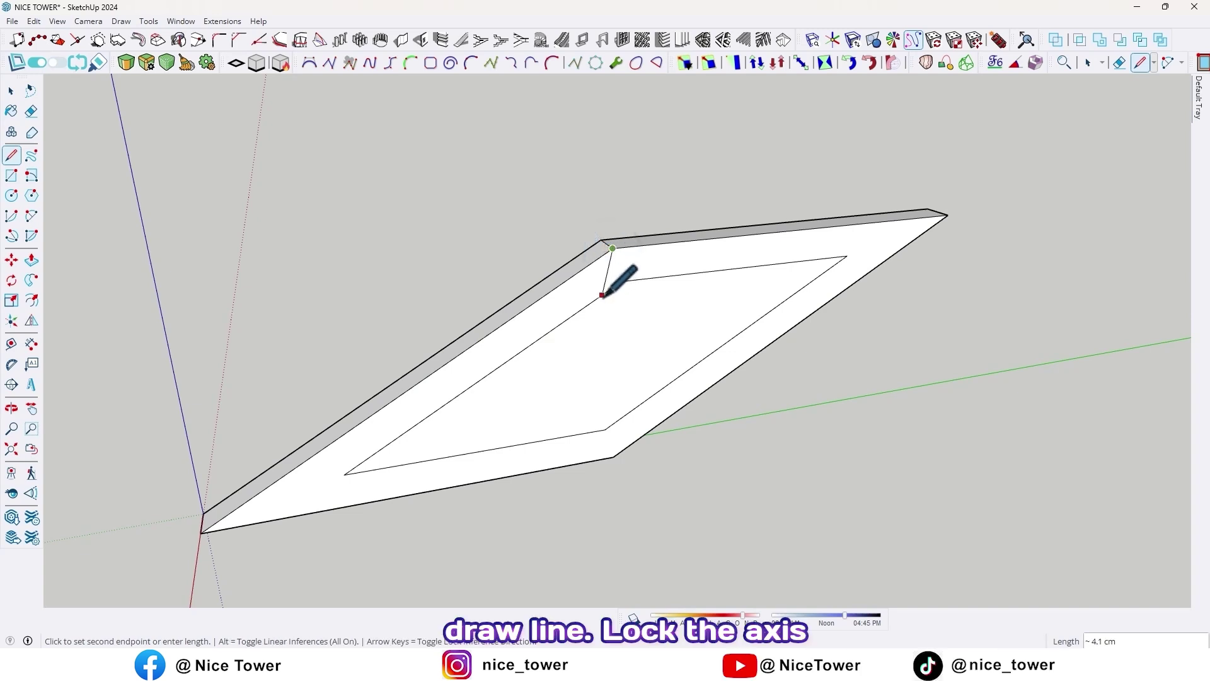
key("Up")
scroll(605, 291, "up", 2)
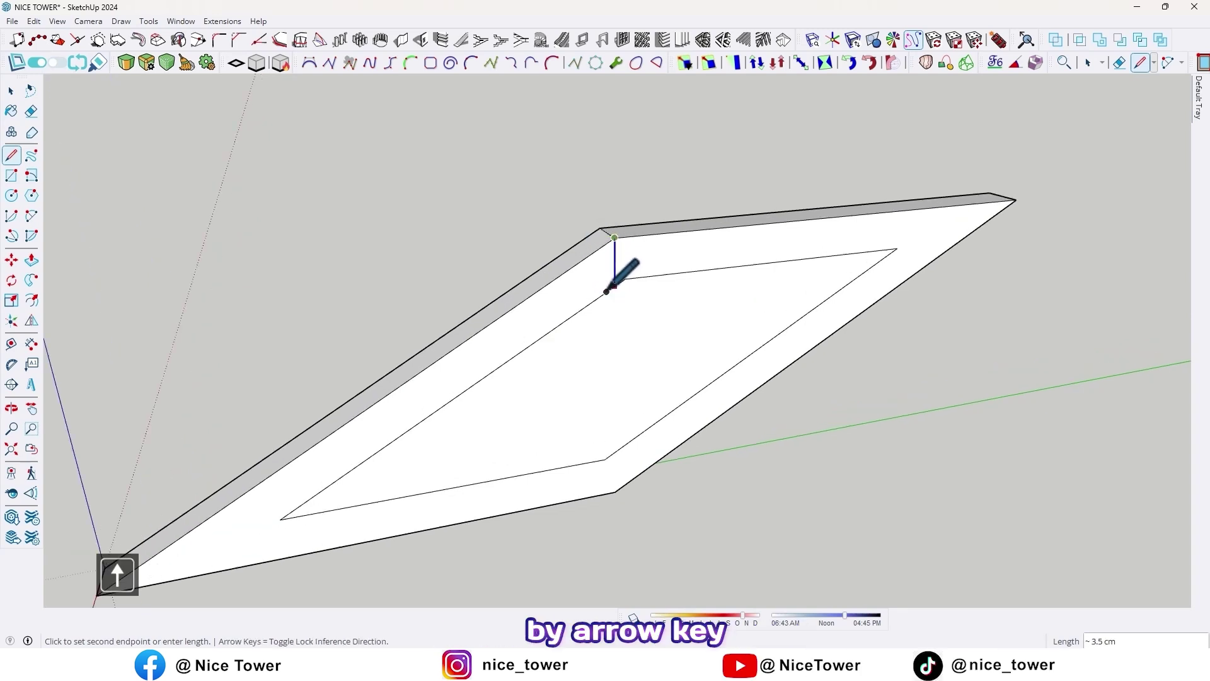
scroll(606, 292, "up", 1)
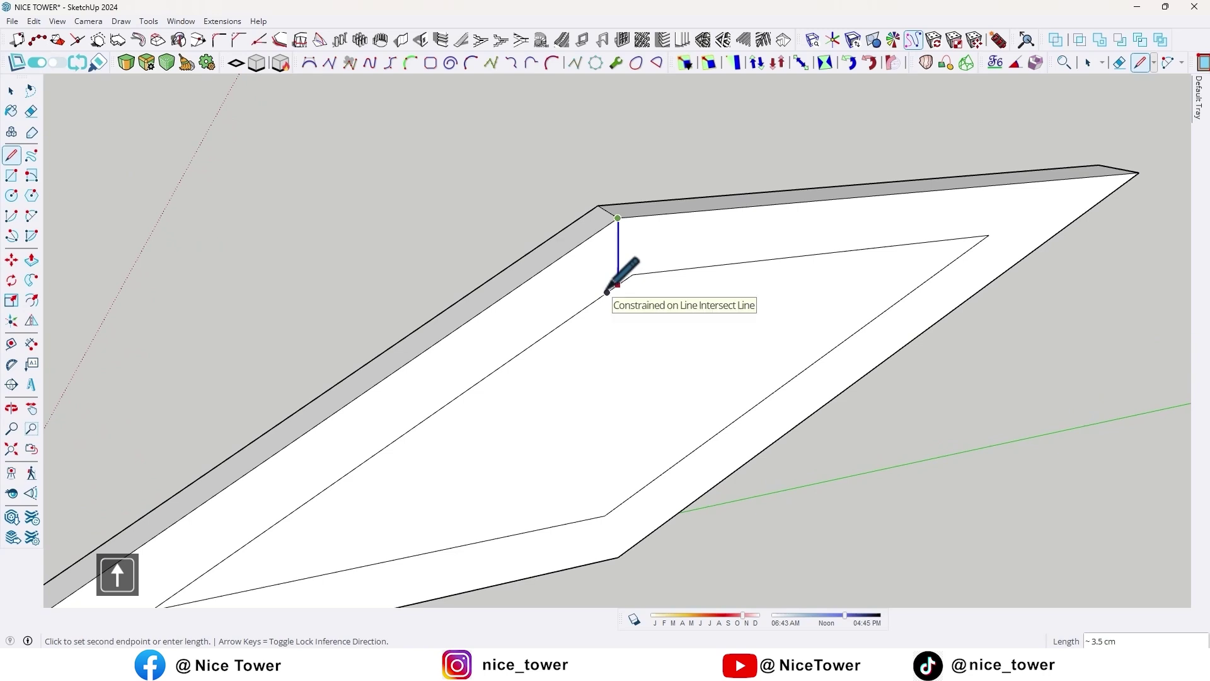
left_click(638, 273)
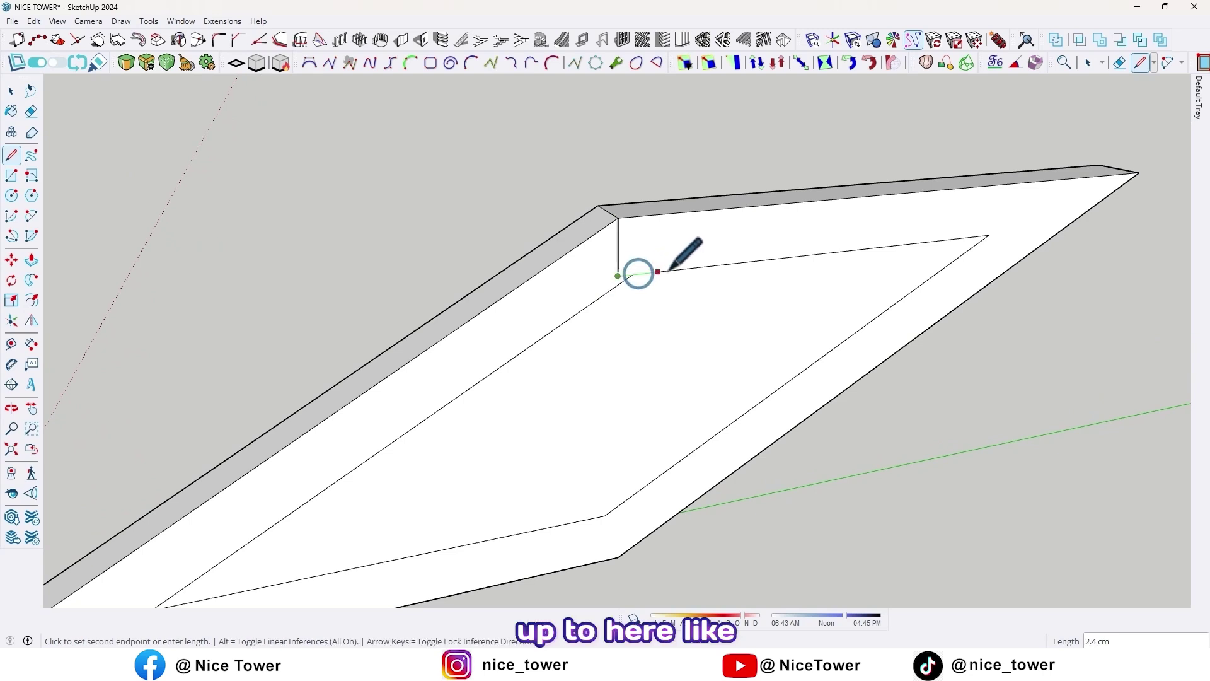
left_click(654, 272)
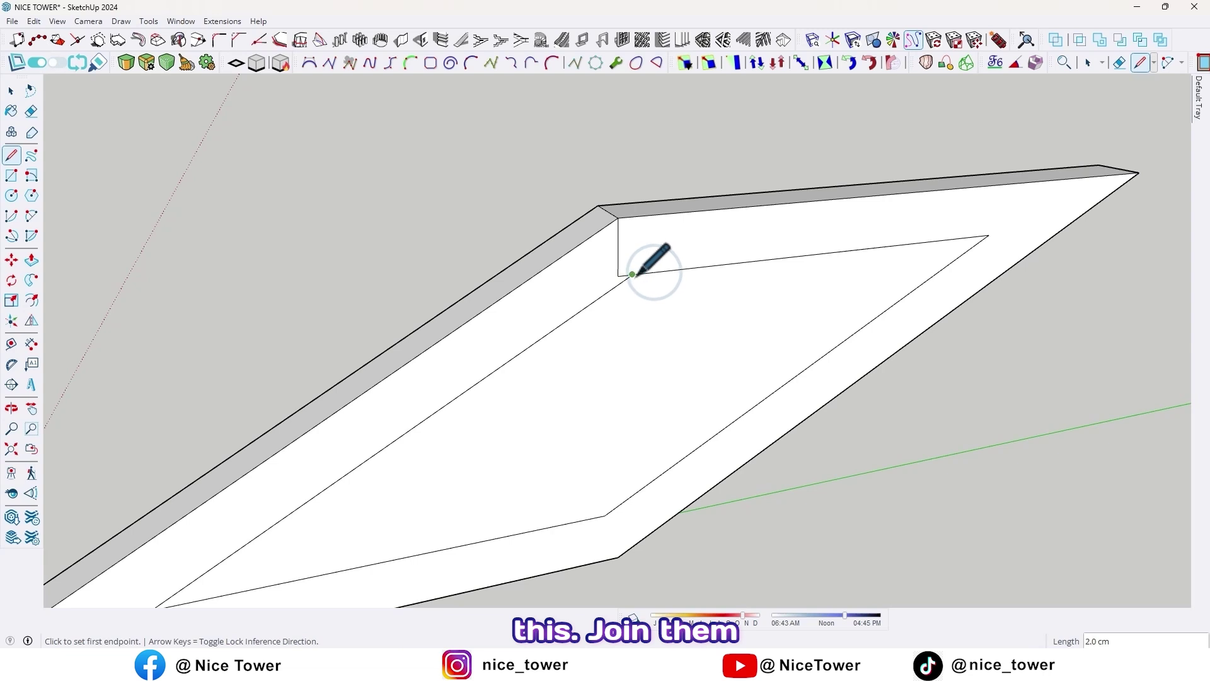
Step: Extend the inner outline's upper edge about 6 cm to the outer slanted edge, and draw a 3 cm vertical line from there to the upper edge
scroll(637, 274, "up", 2)
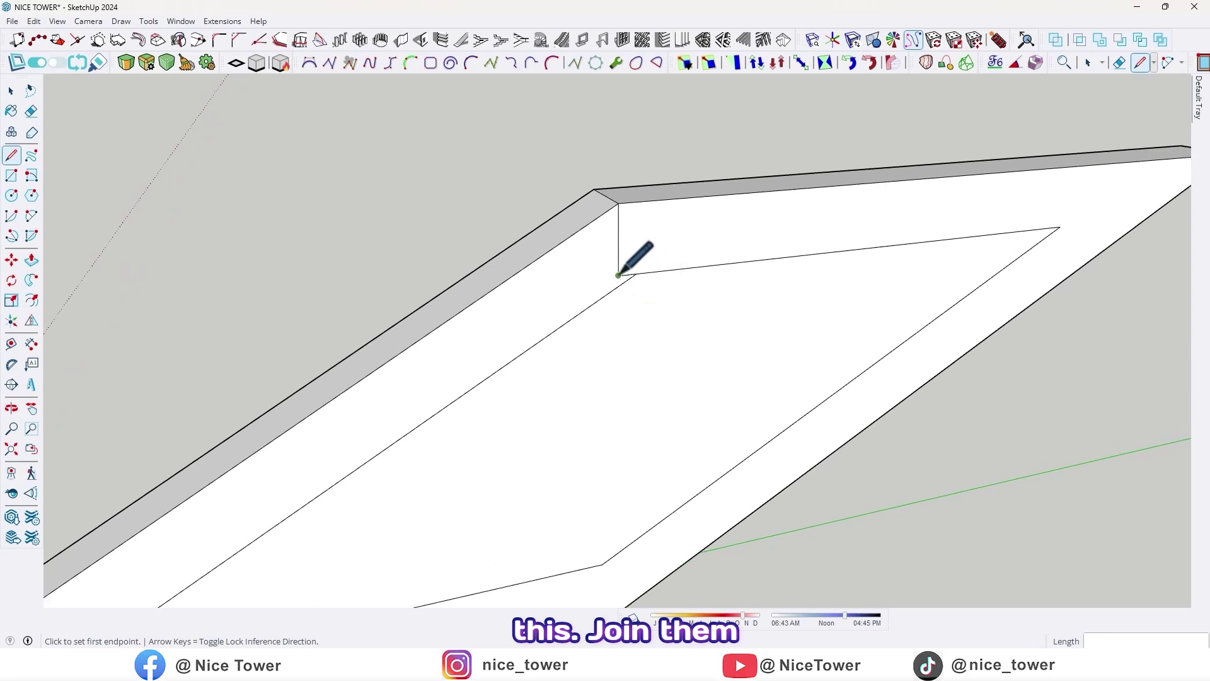
scroll(633, 273, "down", 3)
middle_click_drag(724, 249, 666, 283)
left_click(672, 288)
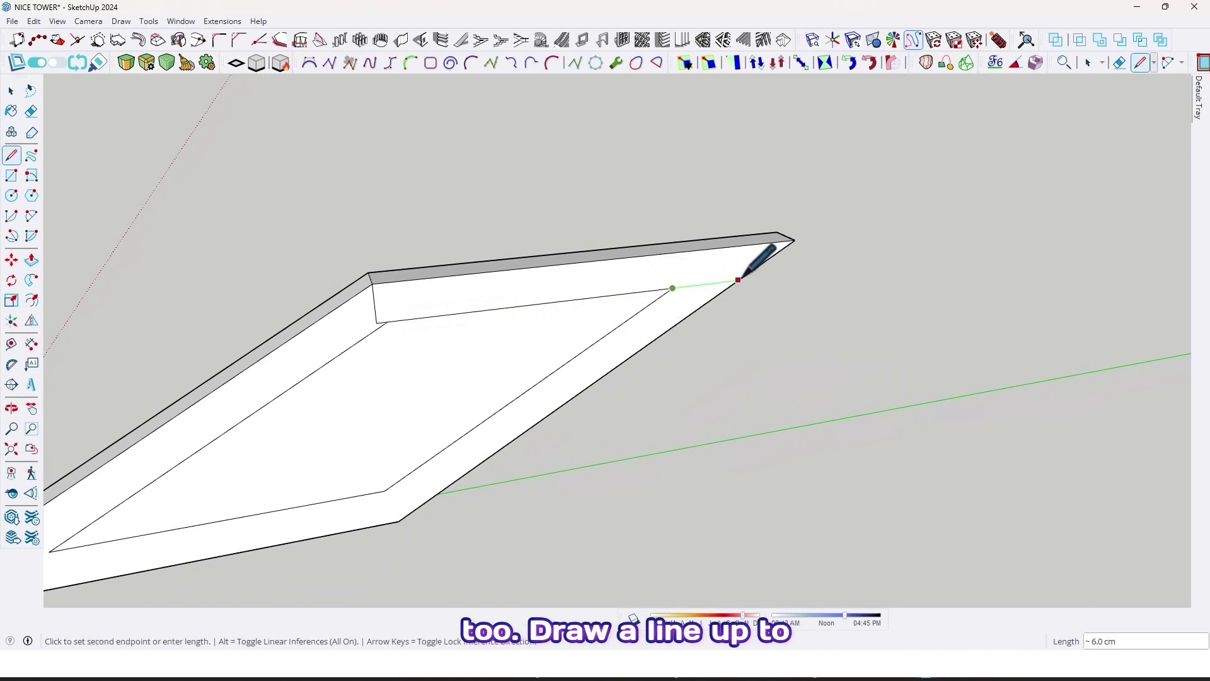
left_click(738, 280)
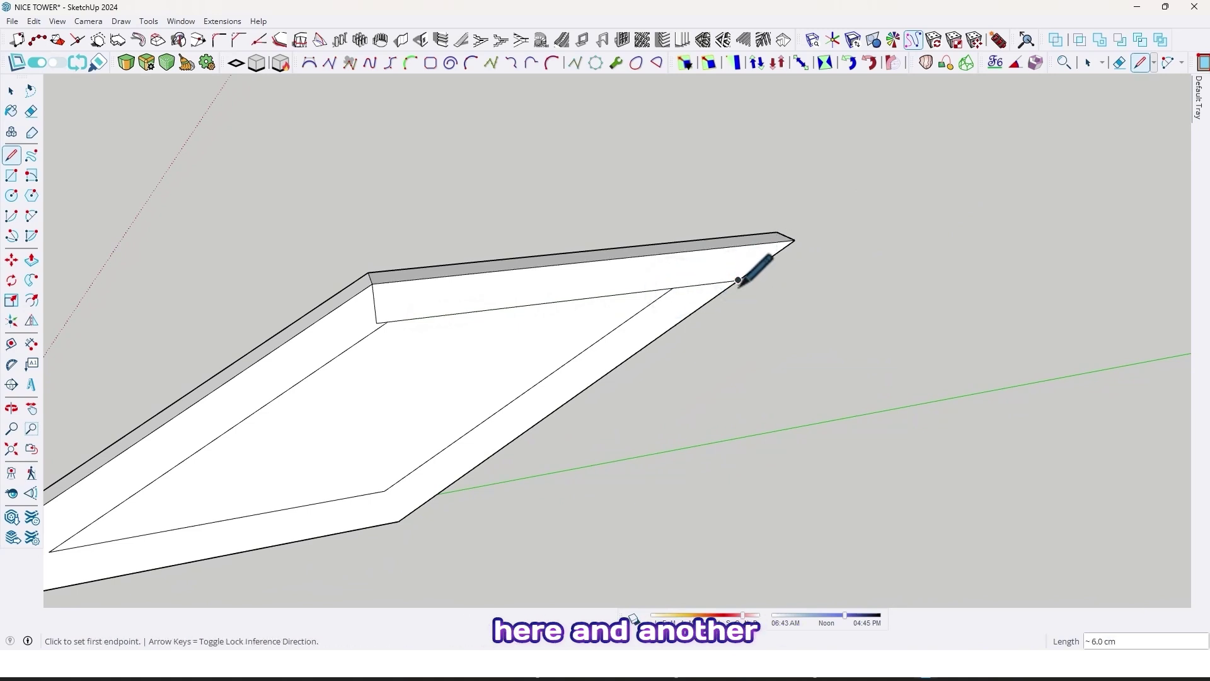
left_click(738, 280)
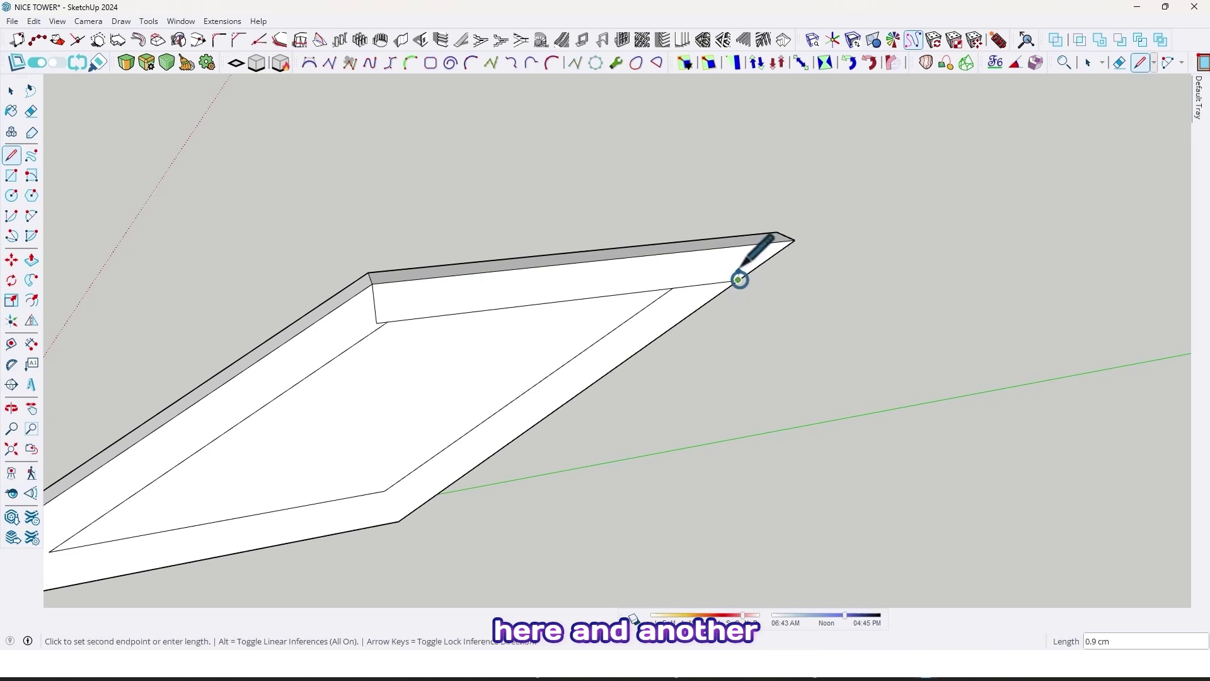
left_click(740, 246)
scroll(717, 272, "down", 3)
middle_click_drag(634, 327, 754, 260, "shift")
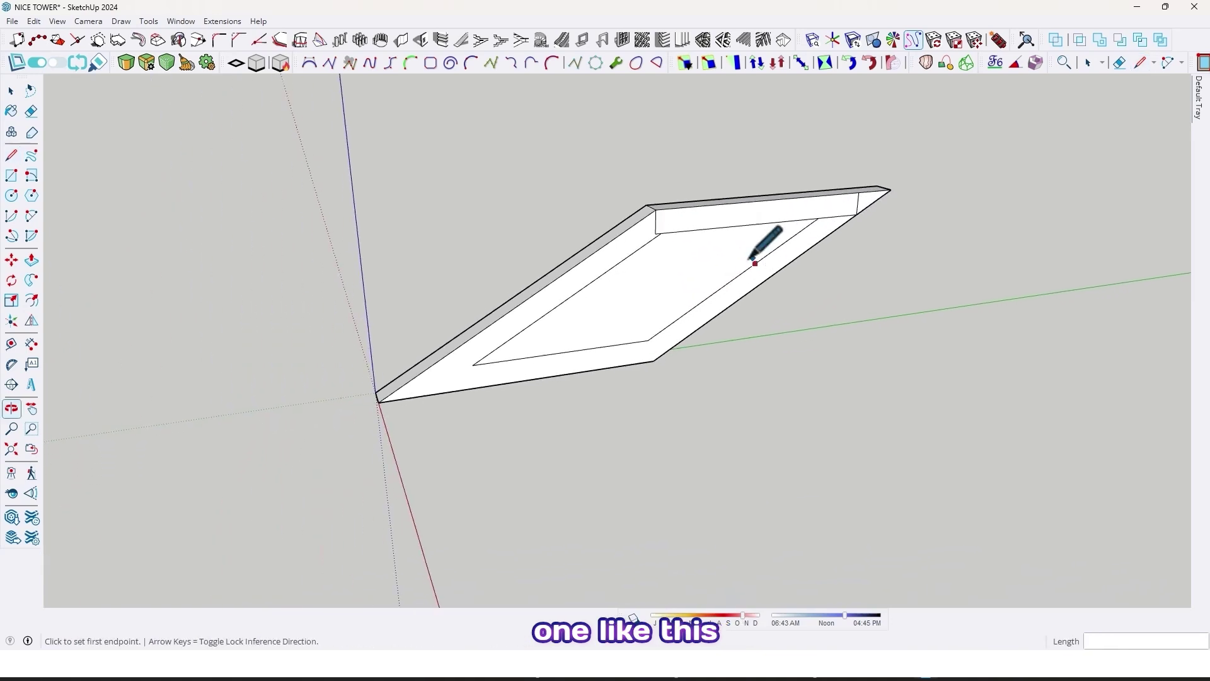
Step: Extend the inner outline's lower edge to the outer slanted edge, and draw a vertical line from there to the lower edge
scroll(470, 368, "up", 2)
middle_click_drag(467, 371, 505, 351)
left_click(505, 349)
left_click(445, 357)
left_click(445, 358)
left_click(448, 384)
Step: Draw a vertical line up the blue axis from the front face's lower obtuse corner and join its end to the inner outline's lower edge
middle_click_drag(447, 383, 578, 373)
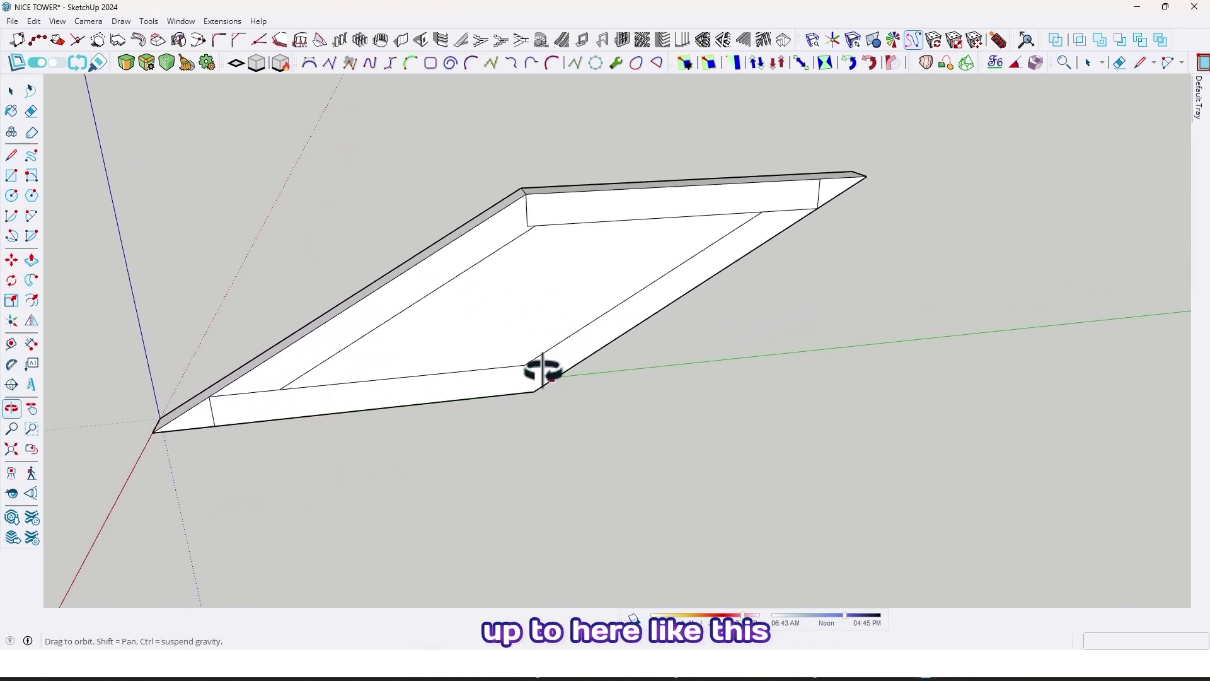
scroll(549, 372, "up", 3)
left_click(534, 397)
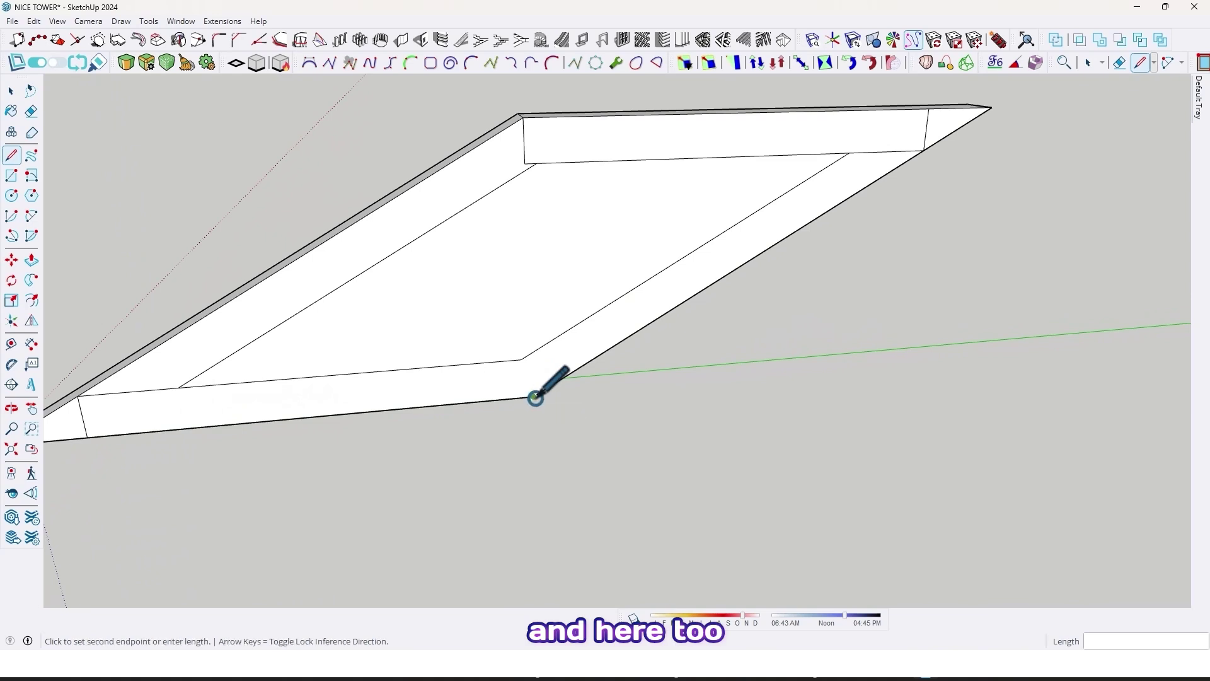
key("Up")
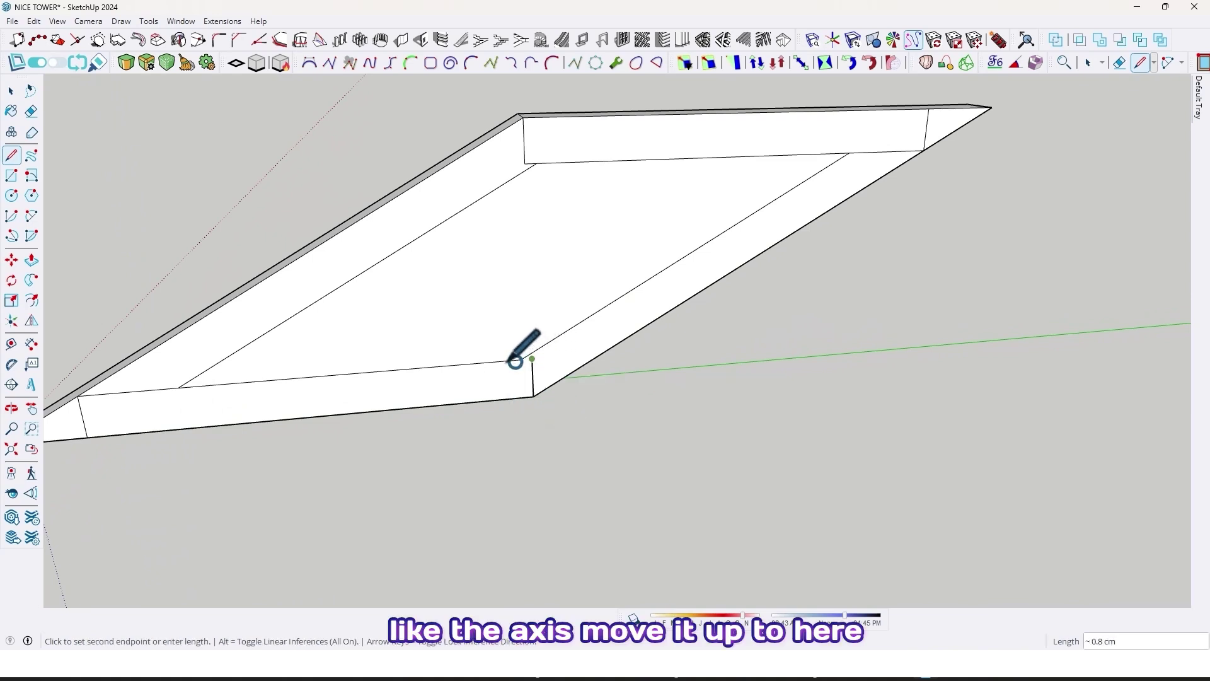
left_click(517, 361)
scroll(520, 360, "up", 5)
left_click(541, 355)
Step: Erase the two slanted inner outline lines on the front face, keeping the upper and lower strips
scroll(540, 355, "down", 10)
mouse_move(485, 350)
middle_mouse_down()
mouse_move(610, 338)
mouse_move(528, 357)
middle_mouse_up()
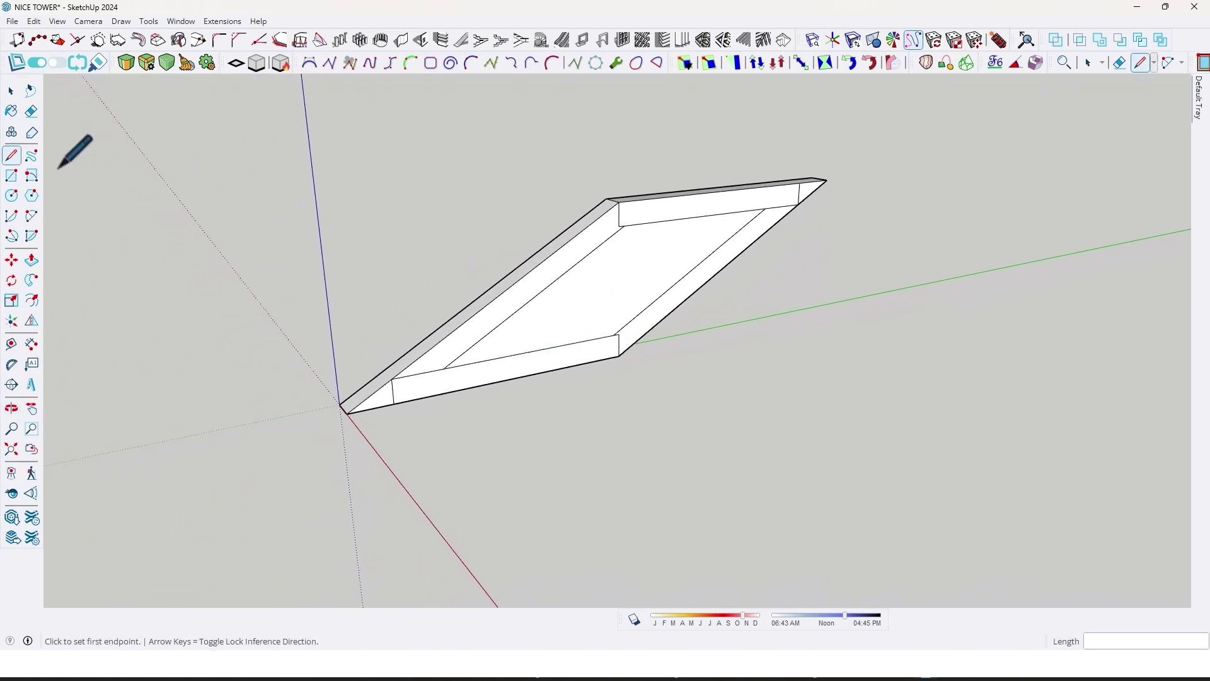
left_click(31, 112)
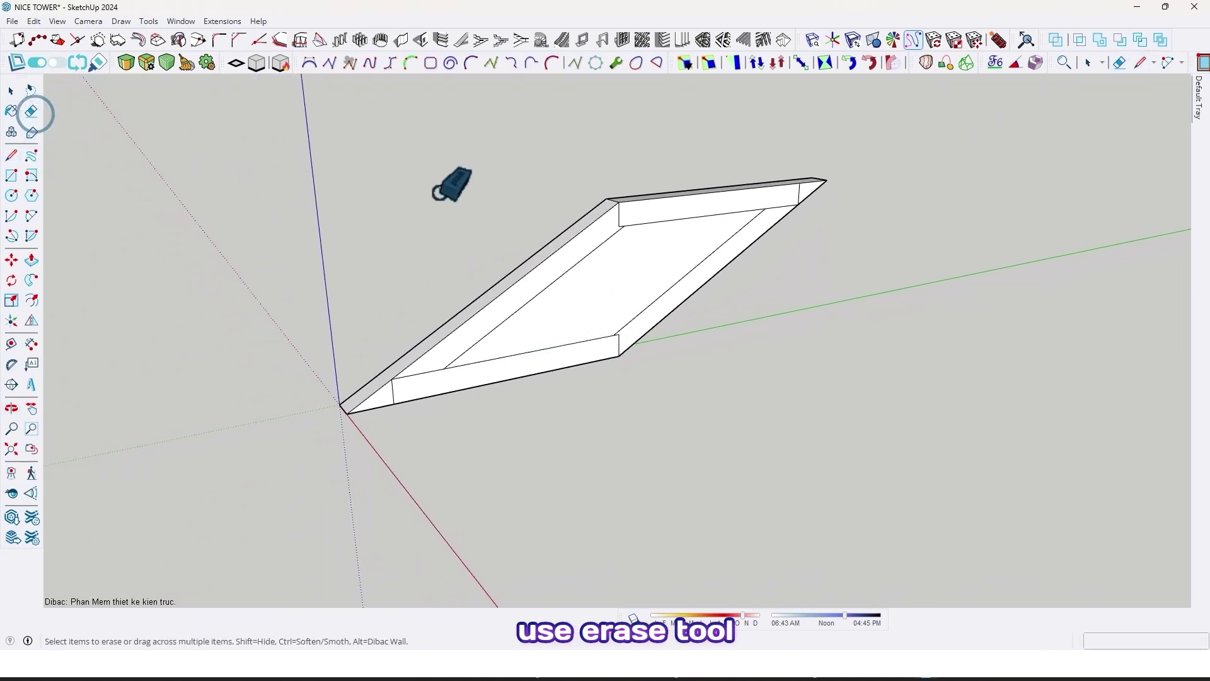
scroll(594, 263, "up", 3)
left_click(579, 260)
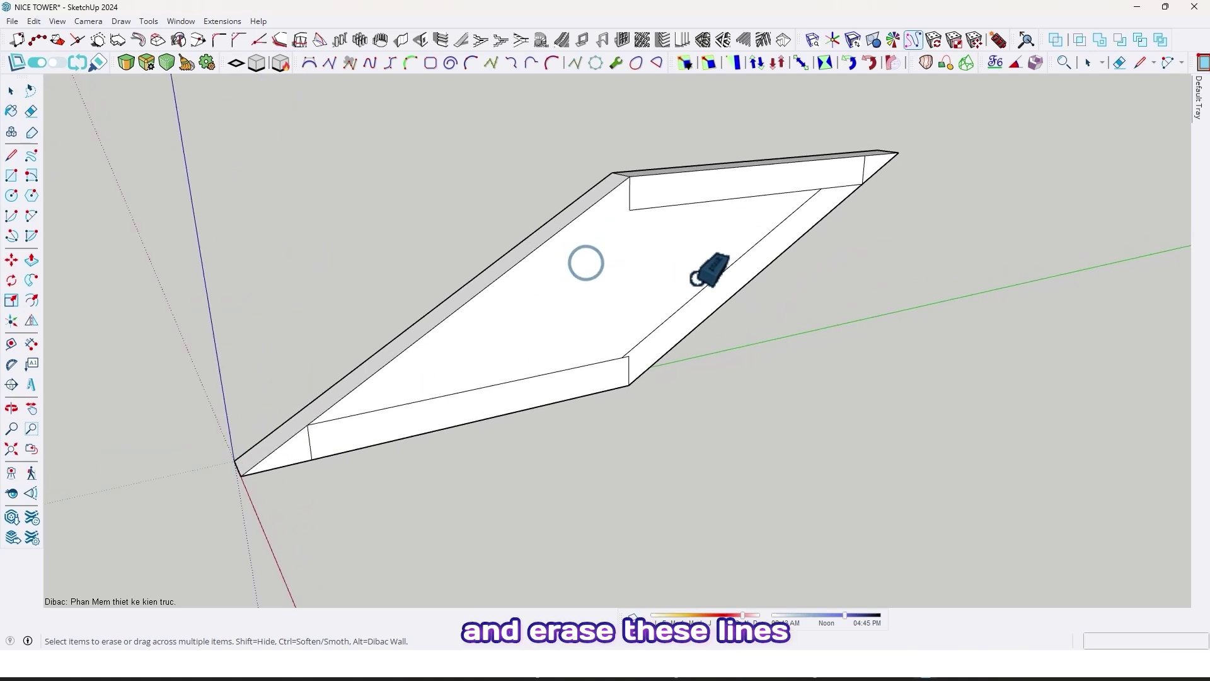
left_click(714, 281)
Step: Push the small triangular face at the lower acute corner back 3 cm with Push/Pull to cut off the tip
scroll(688, 288, "down", 3)
middle_click_drag(565, 308, 618, 307, "shift")
scroll(553, 339, "up", 2)
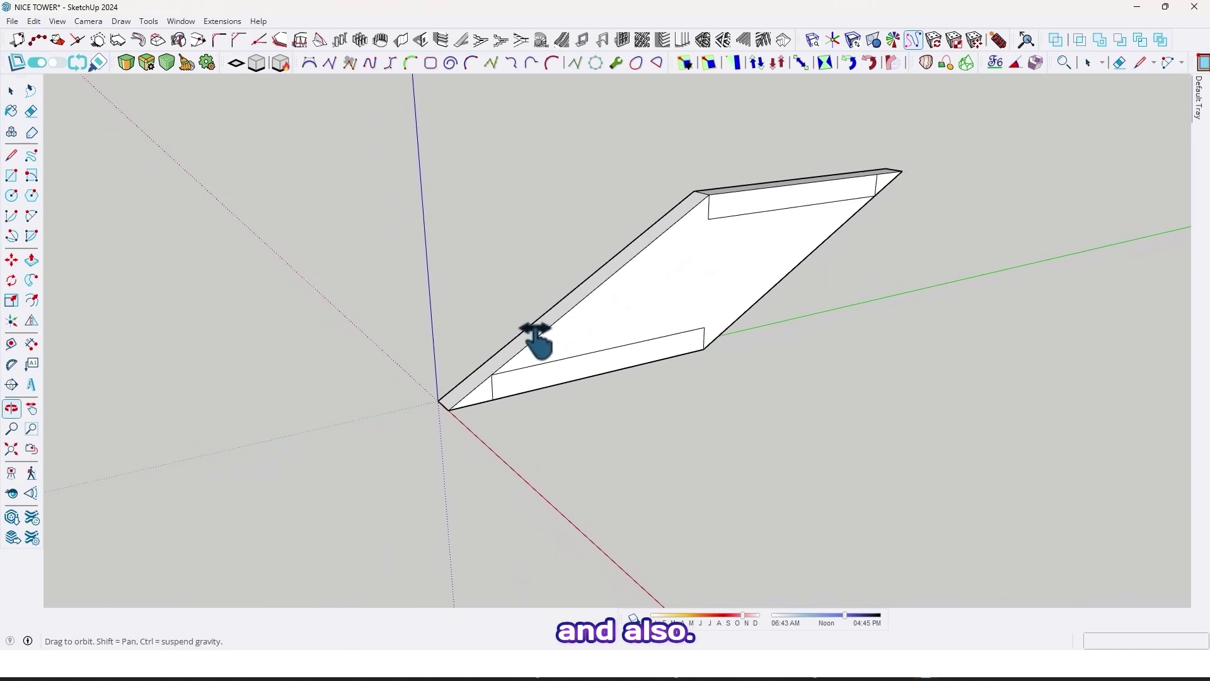
left_click(32, 262)
scroll(470, 416, "up", 2)
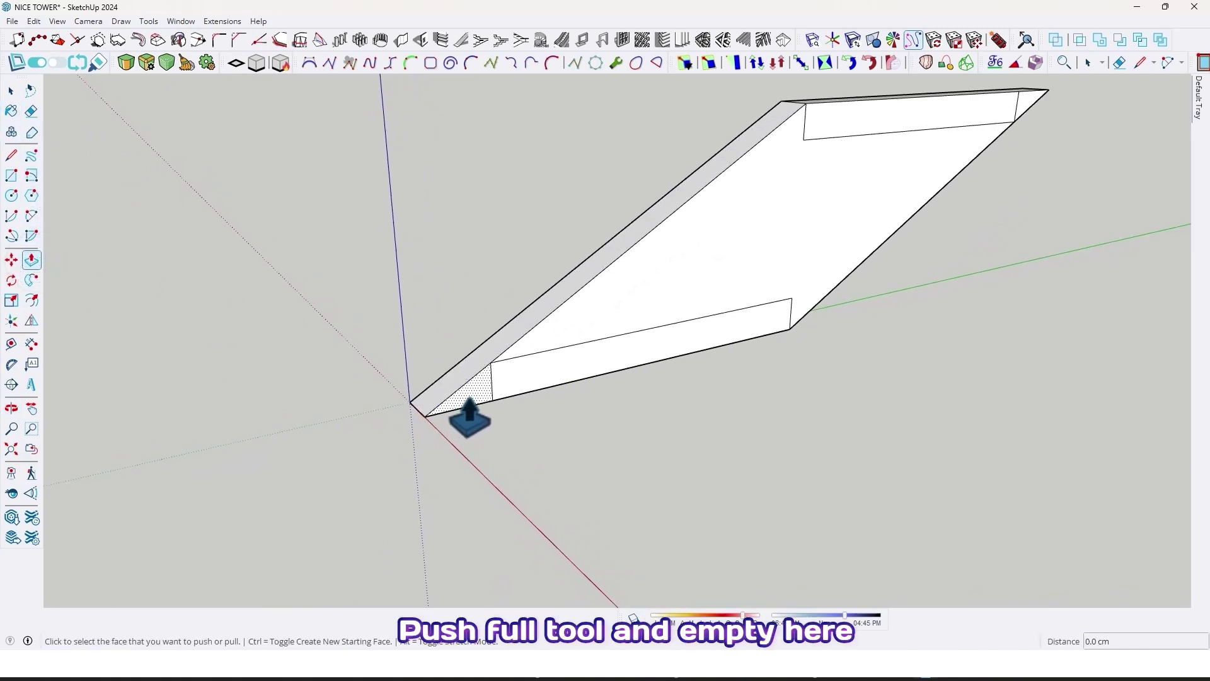
left_click(469, 416)
type("3")
key("Return")
Step: Push the small triangular face at the upper acute corner back through the full thickness to cut off that tip
scroll(437, 402, "down", 2)
middle_click_drag(567, 343, 400, 405, "shift")
scroll(750, 233, "up", 3)
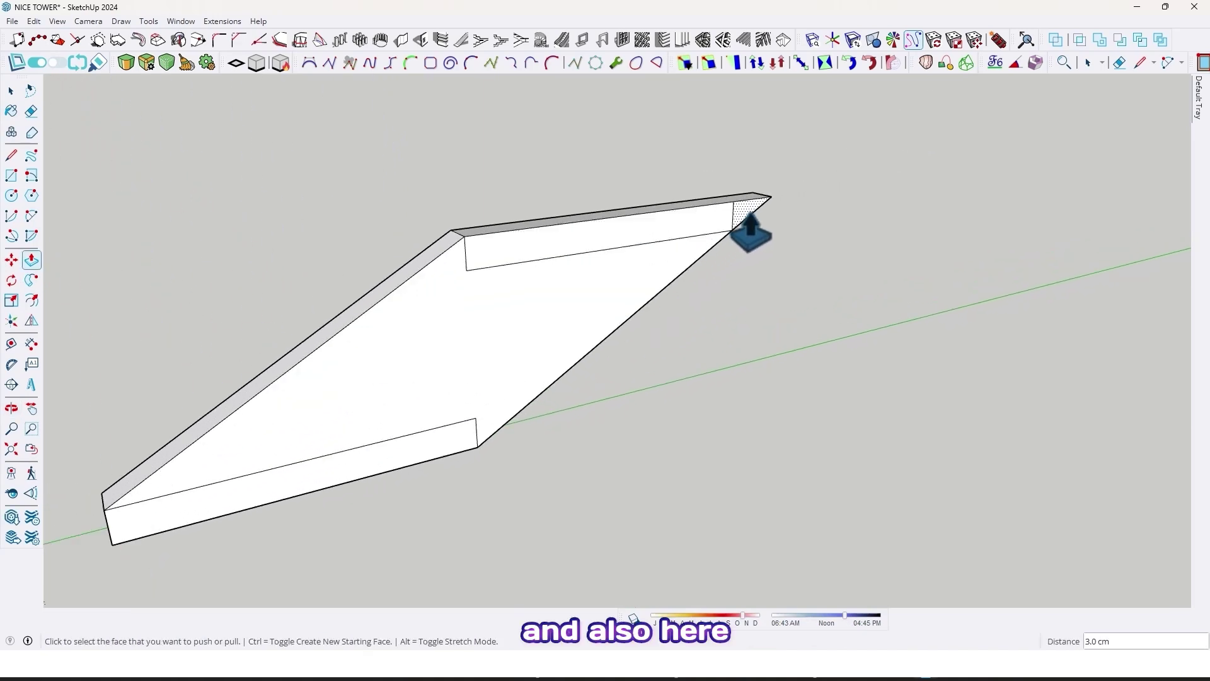
mouse_move(750, 214)
middle_mouse_down()
mouse_move(763, 236)
mouse_move(276, 154)
mouse_move(683, 222)
mouse_move(530, 302)
mouse_move(646, 386)
mouse_move(599, 343)
middle_mouse_up()
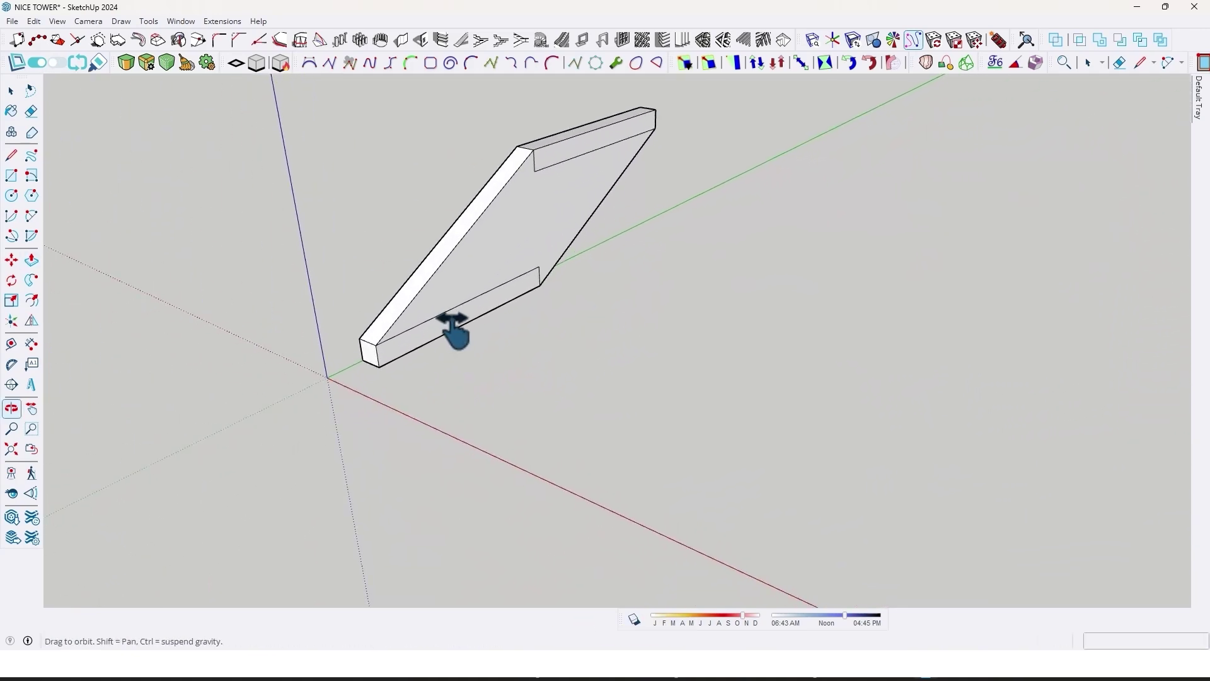
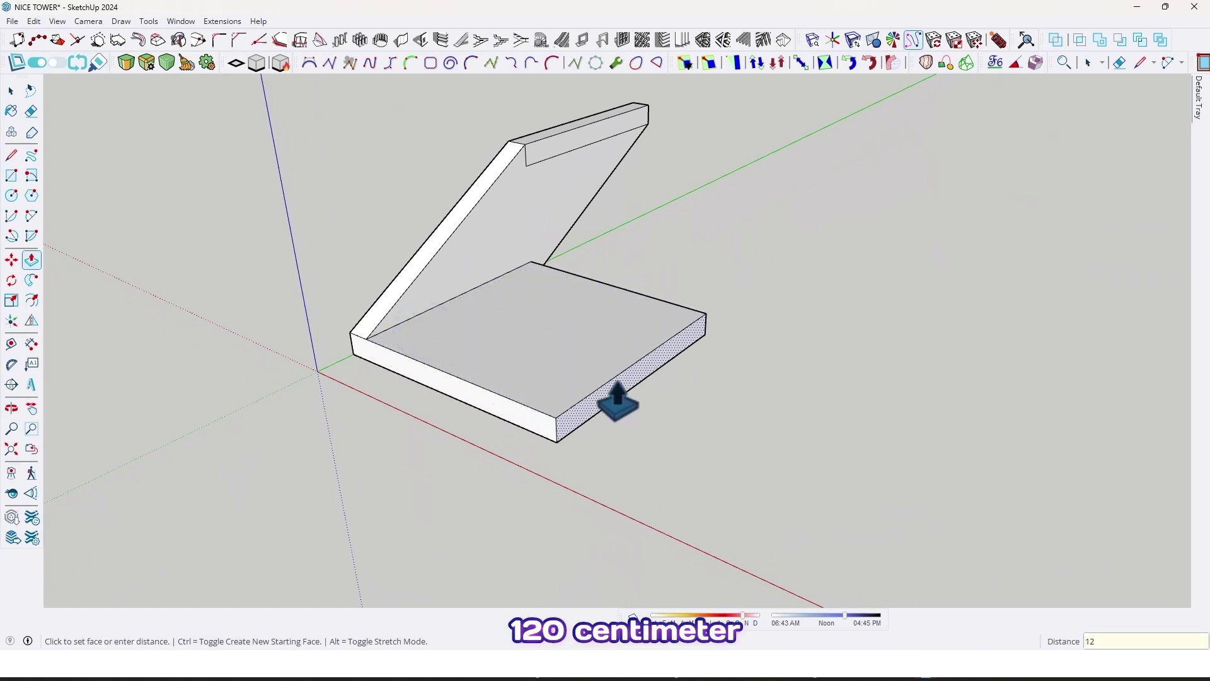
Step: Extrude the end faces of the lower and upper strips 120 cm with Push/Pull
key("Return")
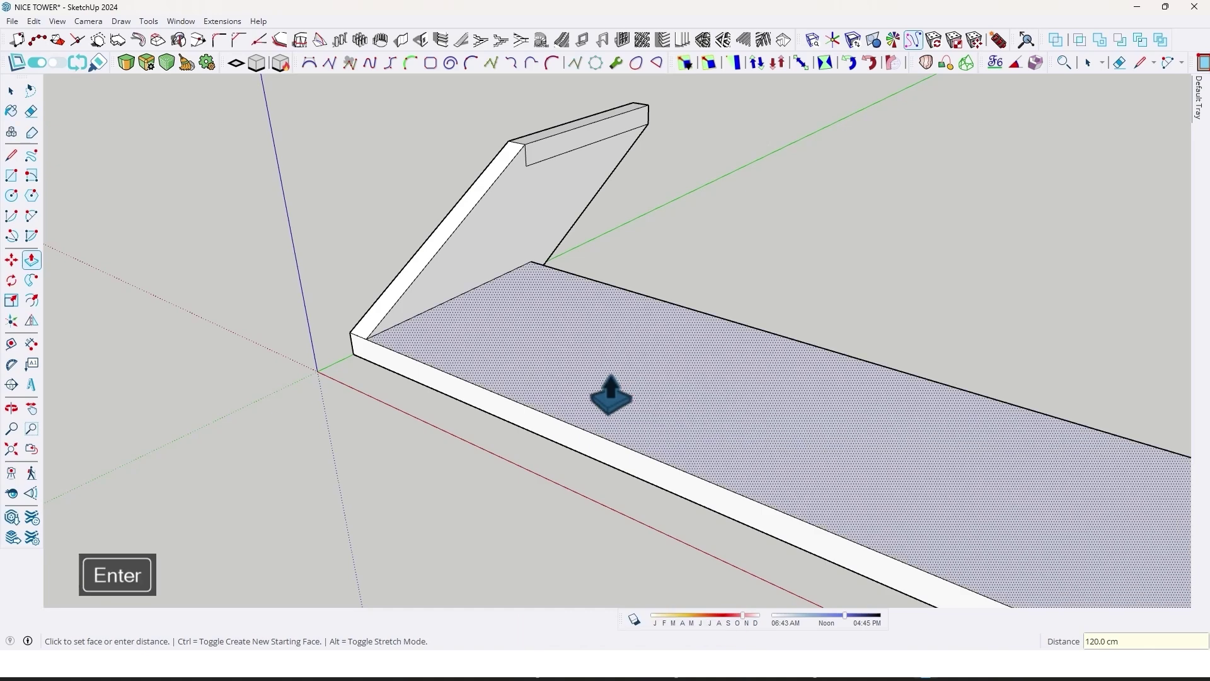
scroll(616, 398, "down", 3)
middle_click_drag(627, 365, 533, 351)
scroll(513, 338, "up", 5)
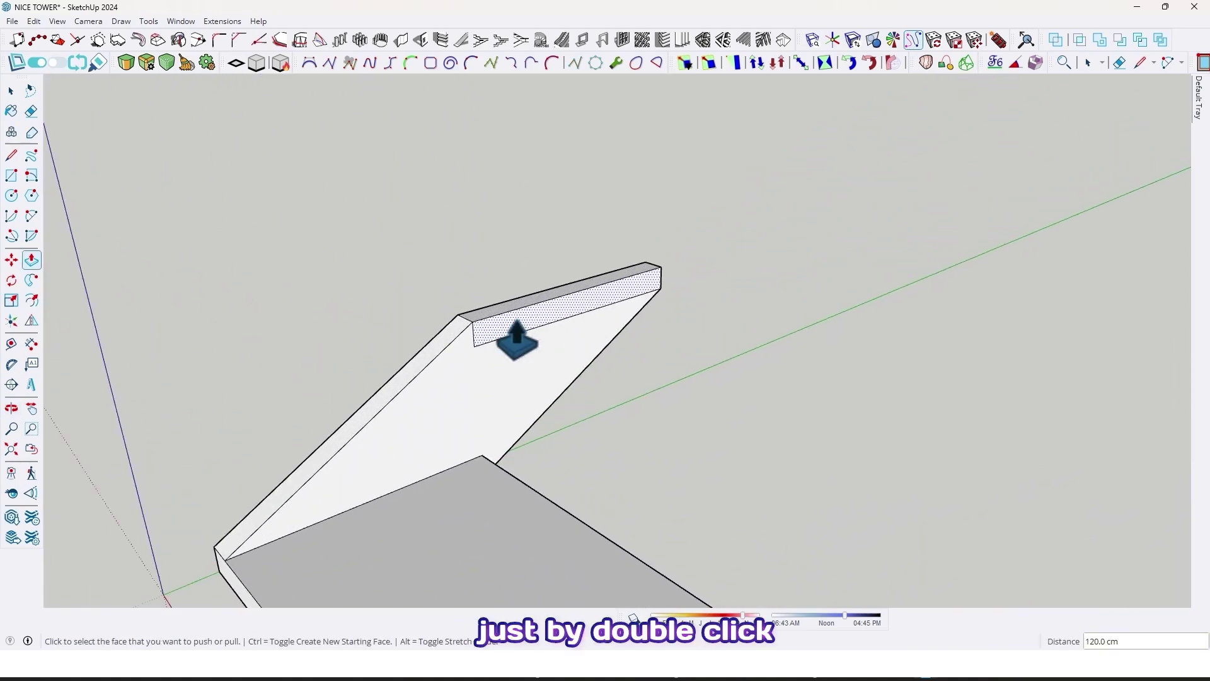
double_click(515, 341)
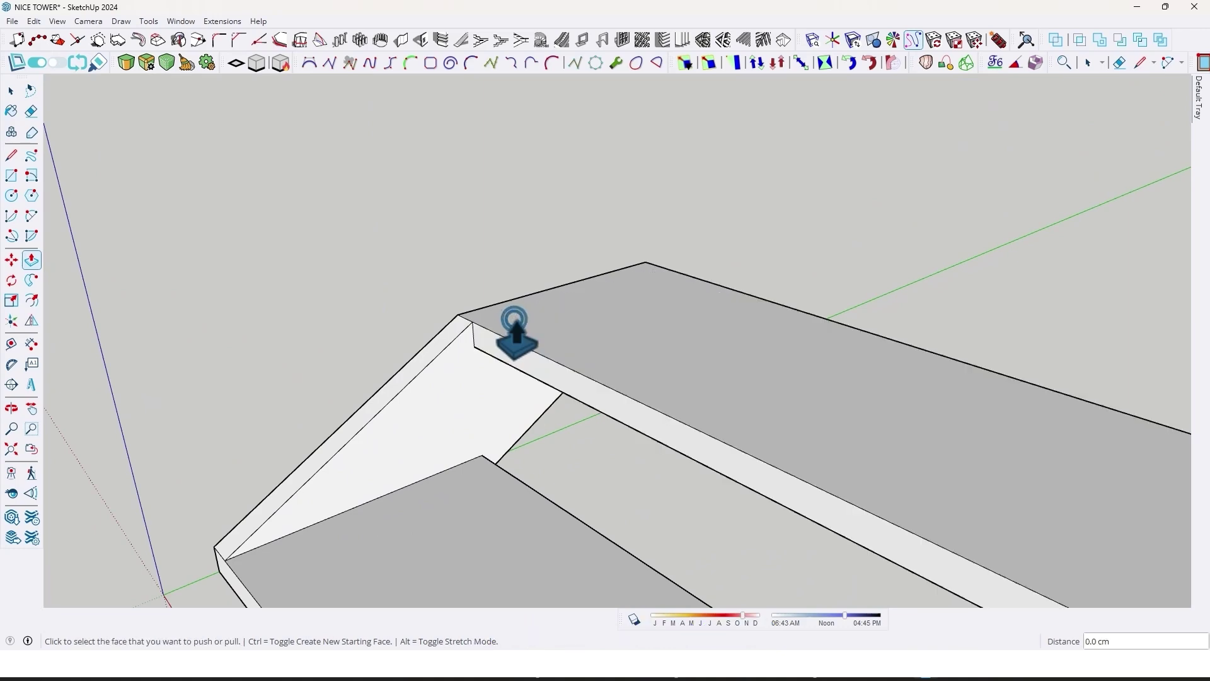
Step: Select the whole piece and flip it along the red axis so the slanted panel moves to the opposite end
scroll(513, 329, "down", 5)
middle_click_drag(454, 308, 481, 410)
key("space")
triple_click(460, 378)
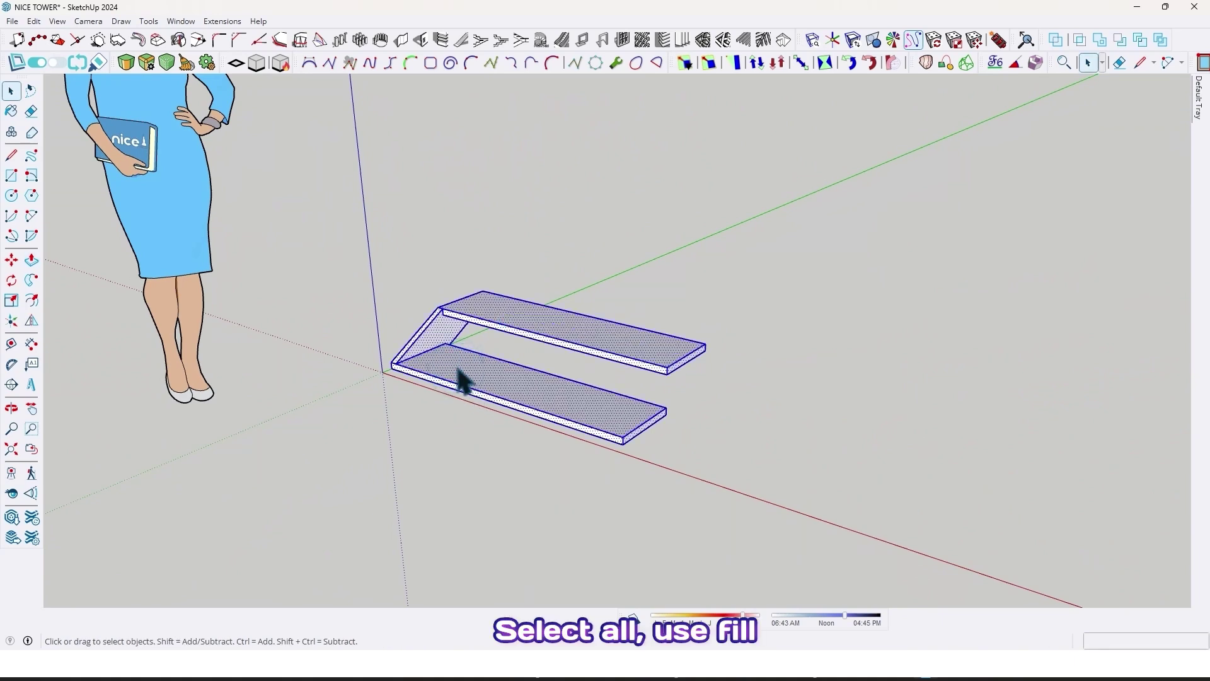
left_click(32, 321)
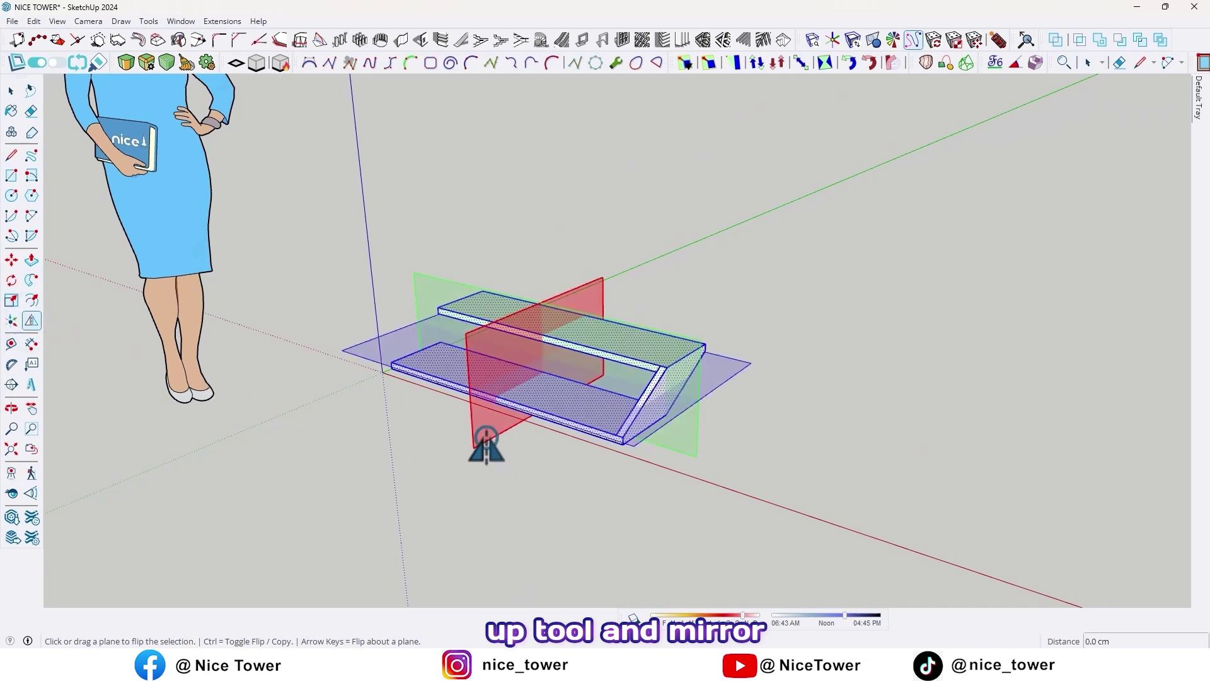
middle_click_drag(454, 465, 528, 465)
key("space")
scroll(652, 398, "up", 3)
left_click(762, 383)
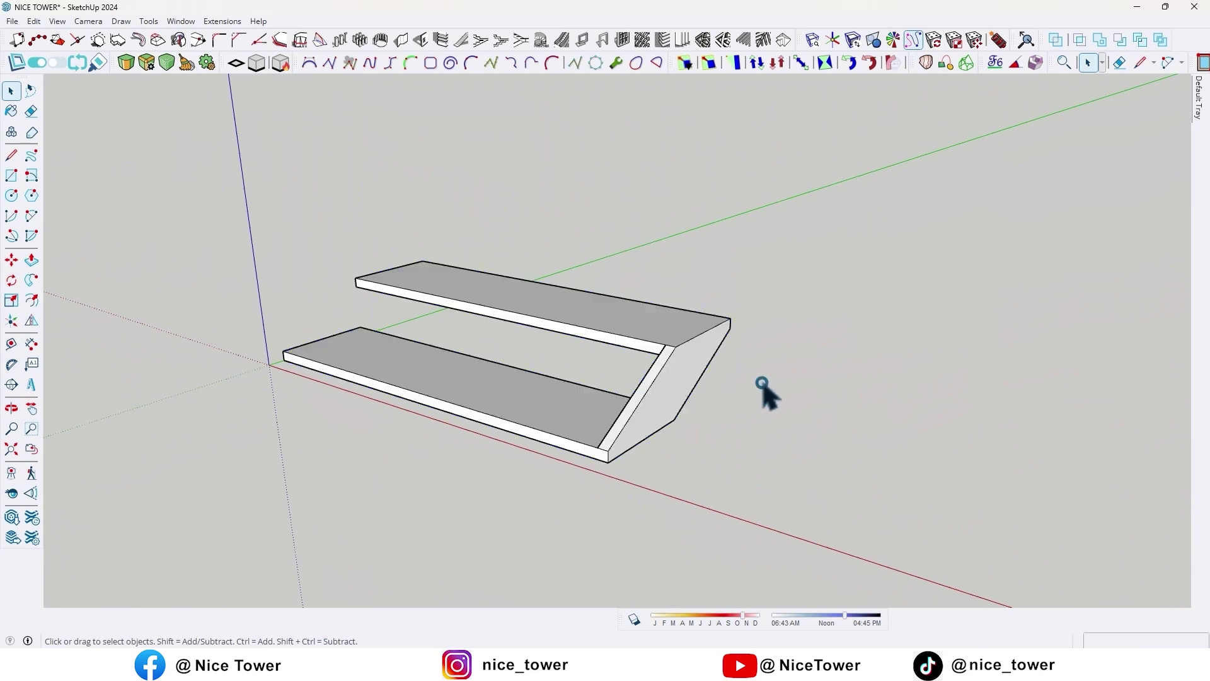
Step: Round the slanted panel's outer front edge with Bevel, using a 1.5 cm offset up to the edge's midpoint and 24 segments
scroll(762, 381, "up", 2)
middle_click_drag(762, 380, 630, 372)
scroll(629, 372, "up", 4)
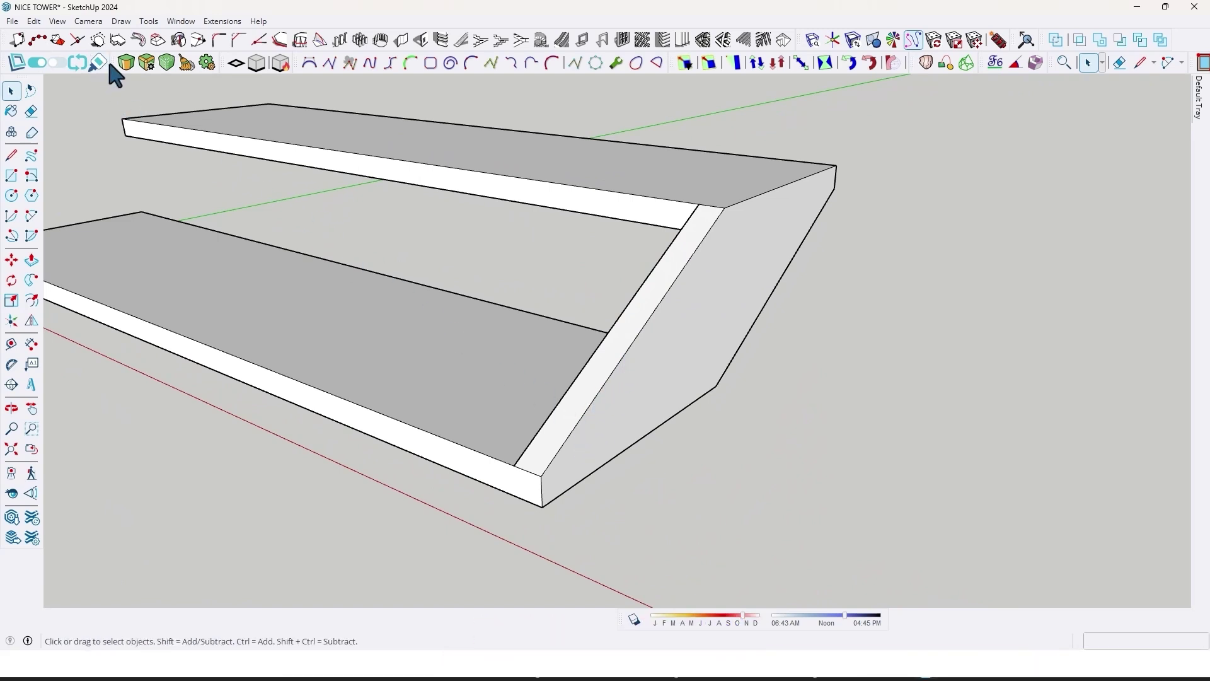
left_click_drag(114, 63, 162, 94)
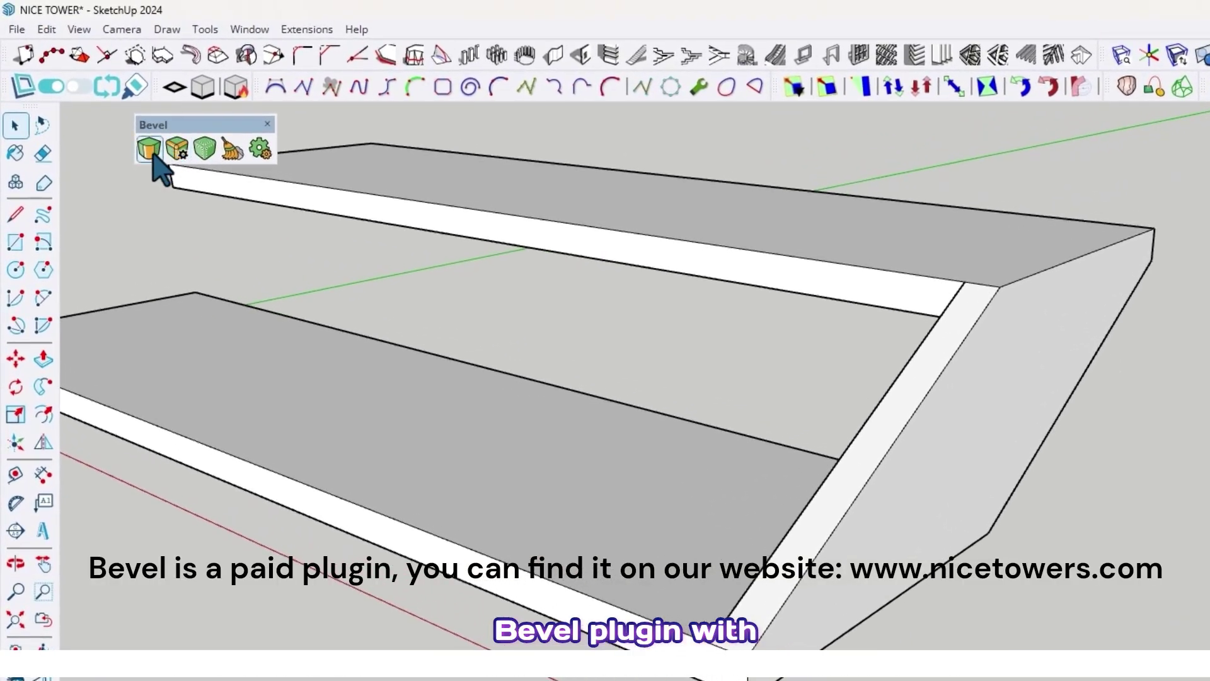
left_click(150, 151)
scroll(858, 498, "up", 3)
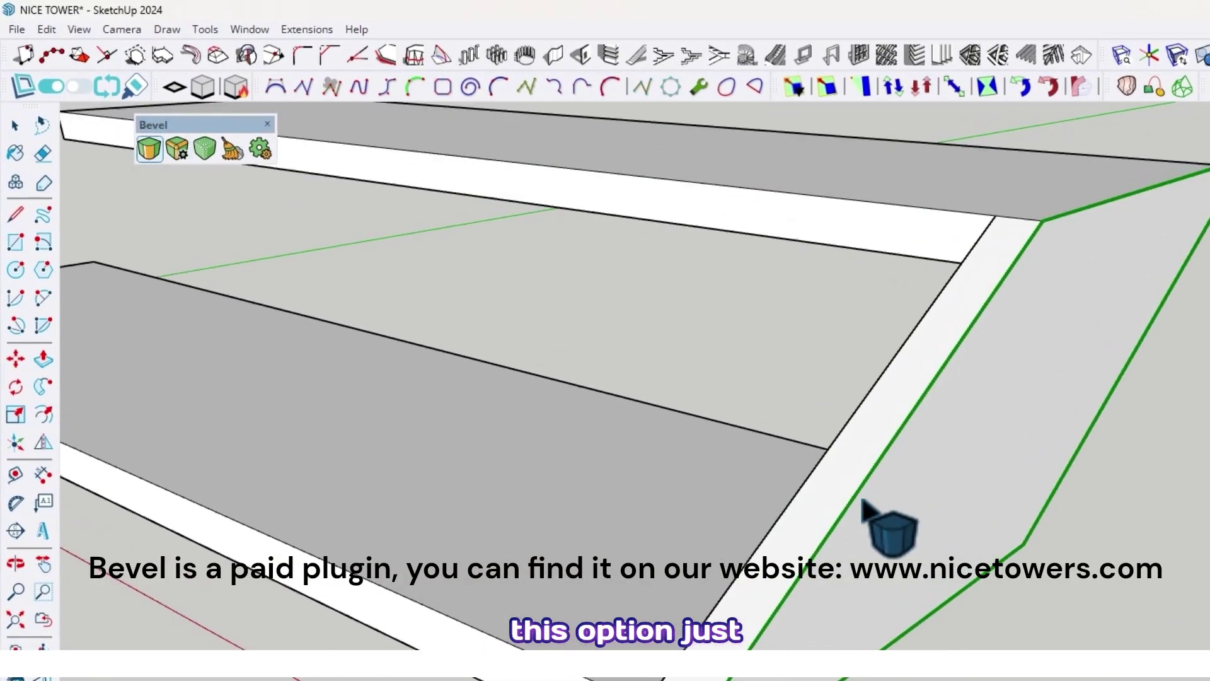
scroll(838, 516, "down", 1)
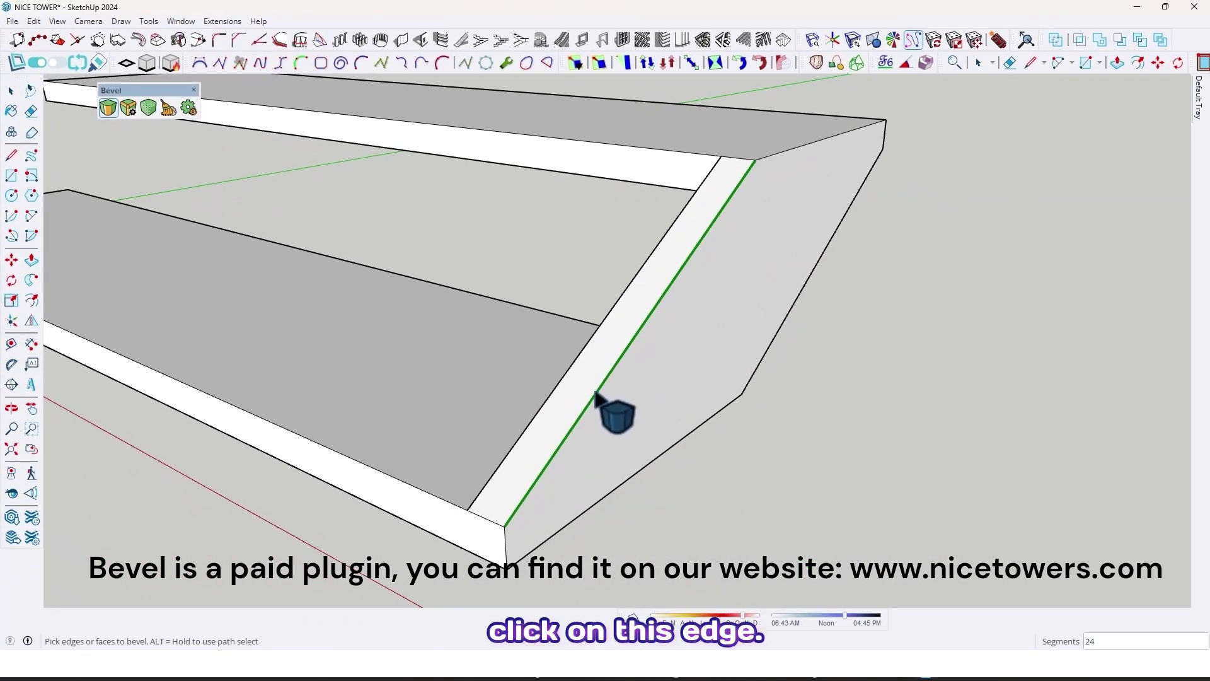
left_click(594, 396)
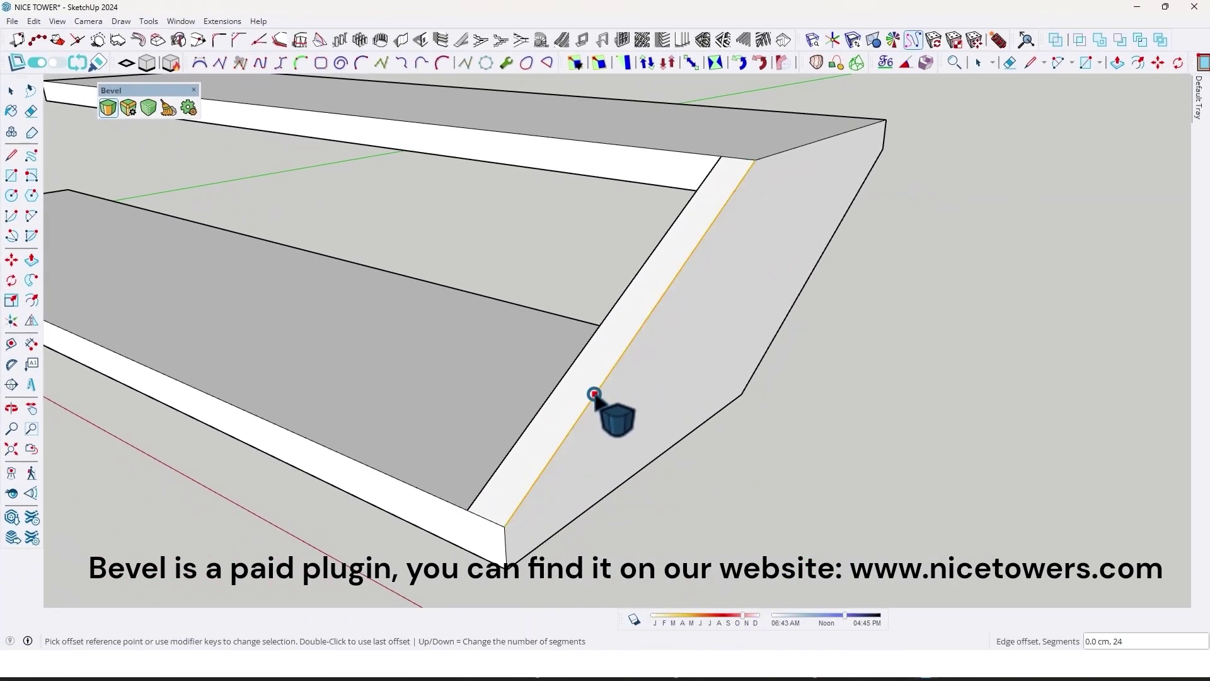
left_click(547, 427)
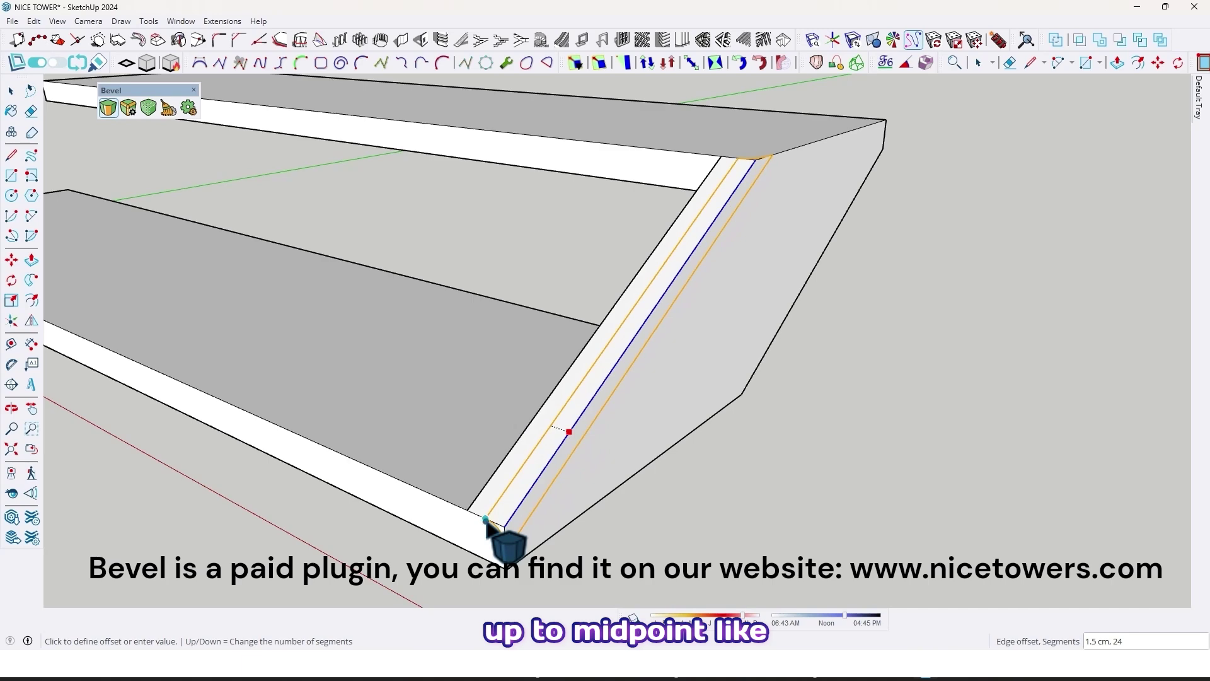
left_click(485, 520)
Step: Bevel the slanted panel's inner front edge by 1.5 cm with 24 segments, meeting the outer rounding
middle_click_drag(394, 421, 726, 407)
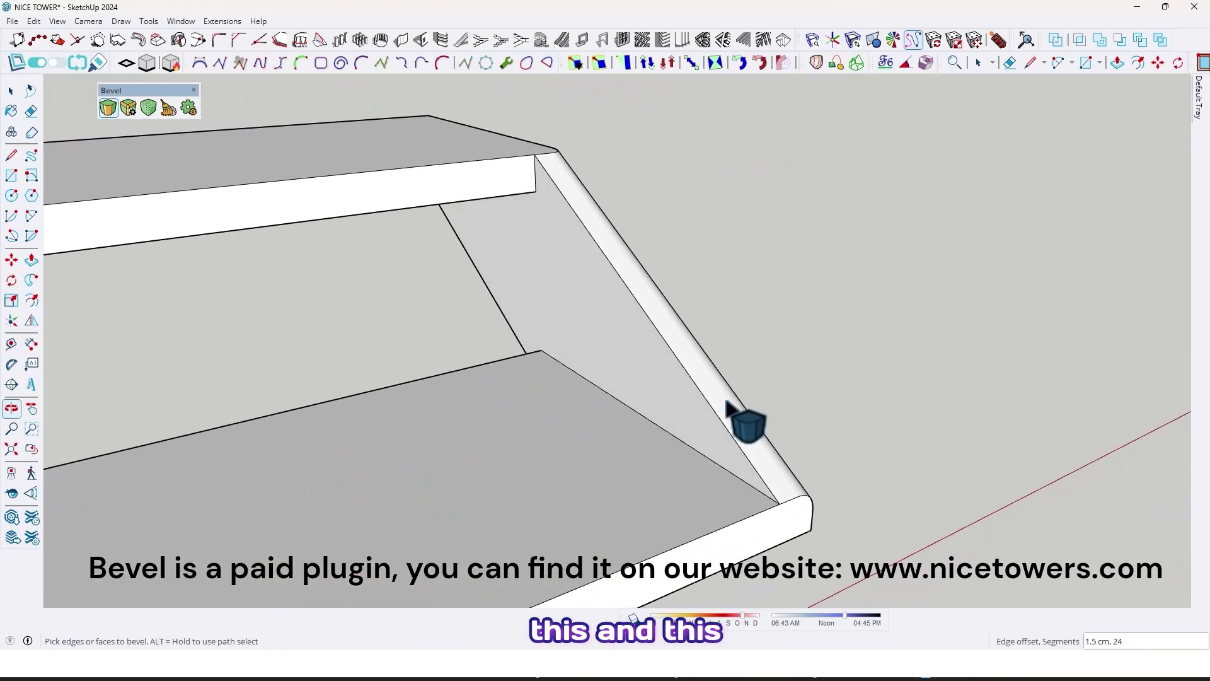
left_click(708, 402)
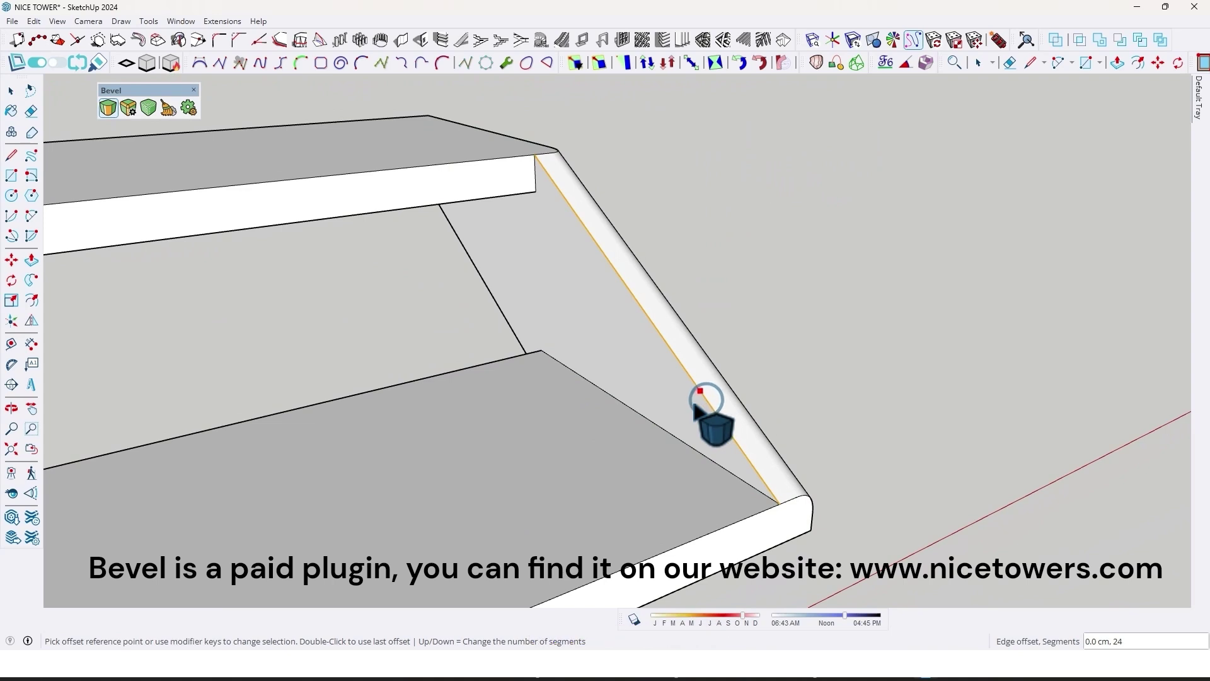
left_click(725, 404)
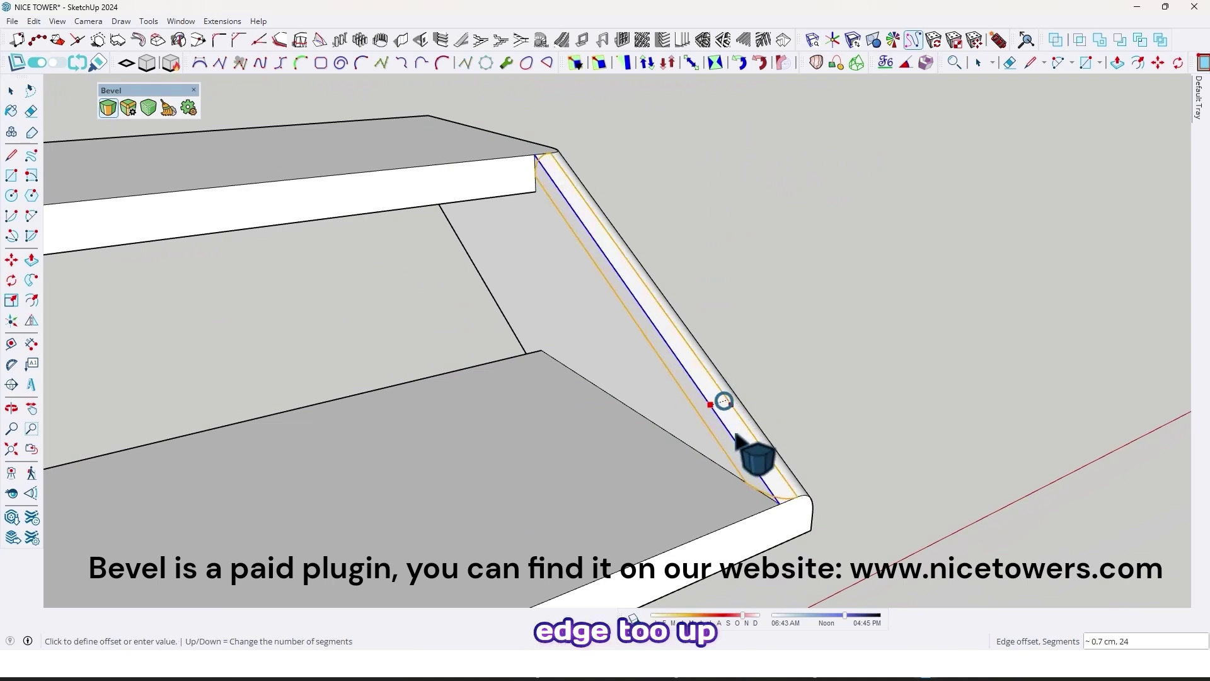
scroll(800, 499, "up", 2)
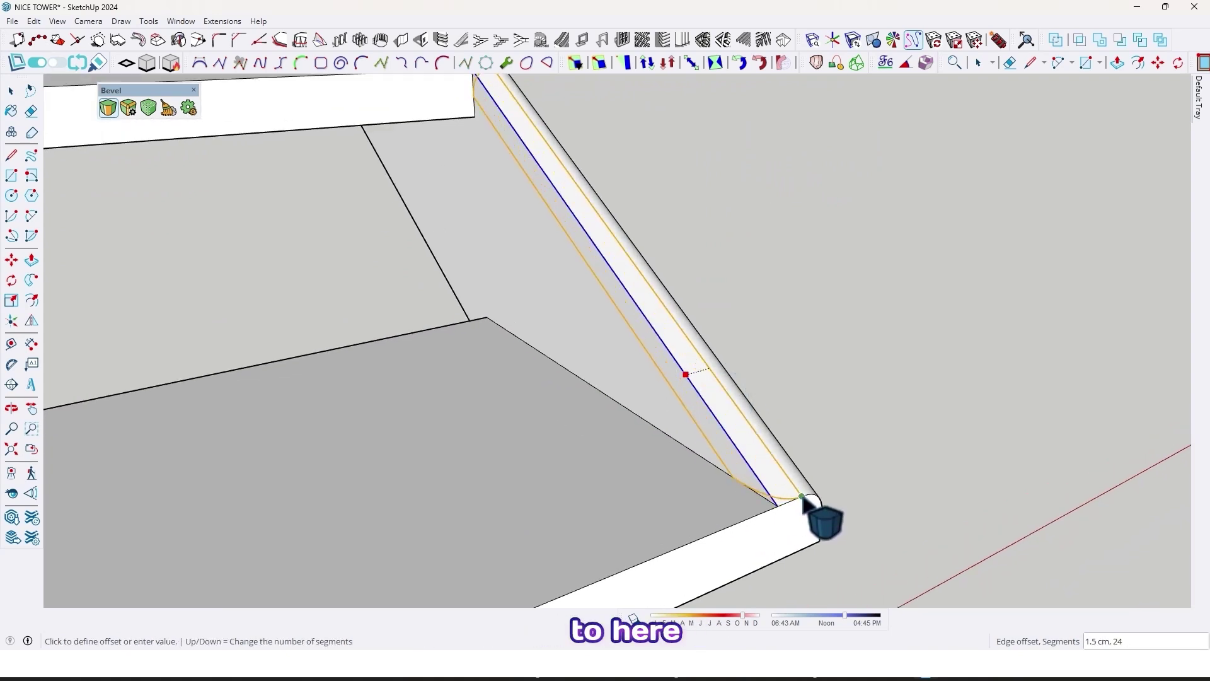
left_click(801, 497)
Step: Bevel the slanted panel's outer rear edge by 1.5 cm with 24 segments, up to the midpoint of its thickness
middle_click_drag(716, 454, 265, 313)
middle_click_drag(653, 315, 535, 273)
left_click(514, 283)
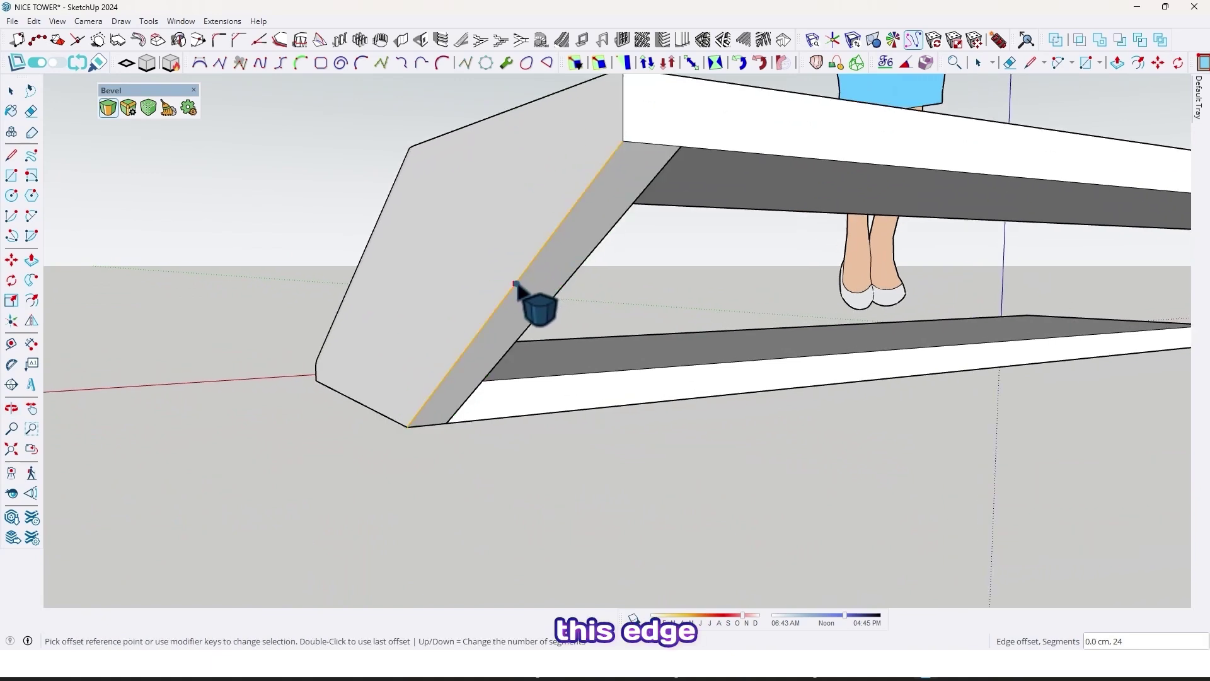
left_click(535, 284)
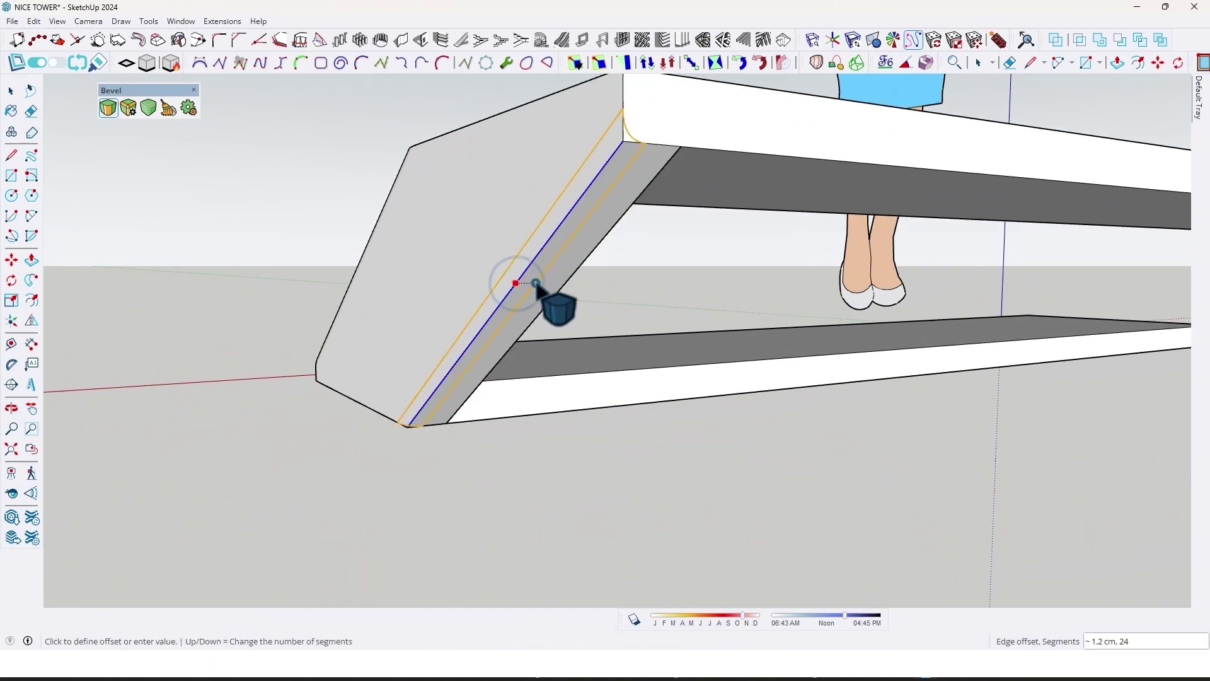
left_click(651, 144)
Step: Bevel the slanted panel's inner rear edge with 24 segments until it meets the outer rear rounding
middle_click_drag(653, 158, 383, 256)
left_click(377, 262)
left_click(375, 256)
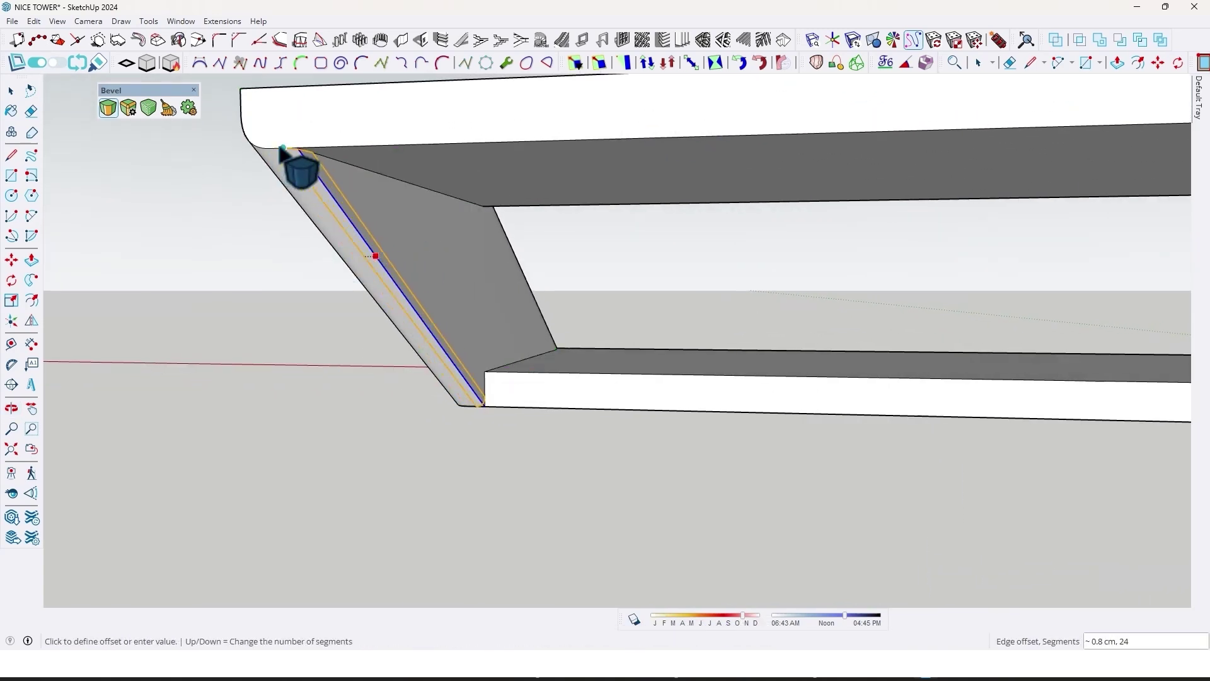
middle_click_drag(273, 151, 395, 129)
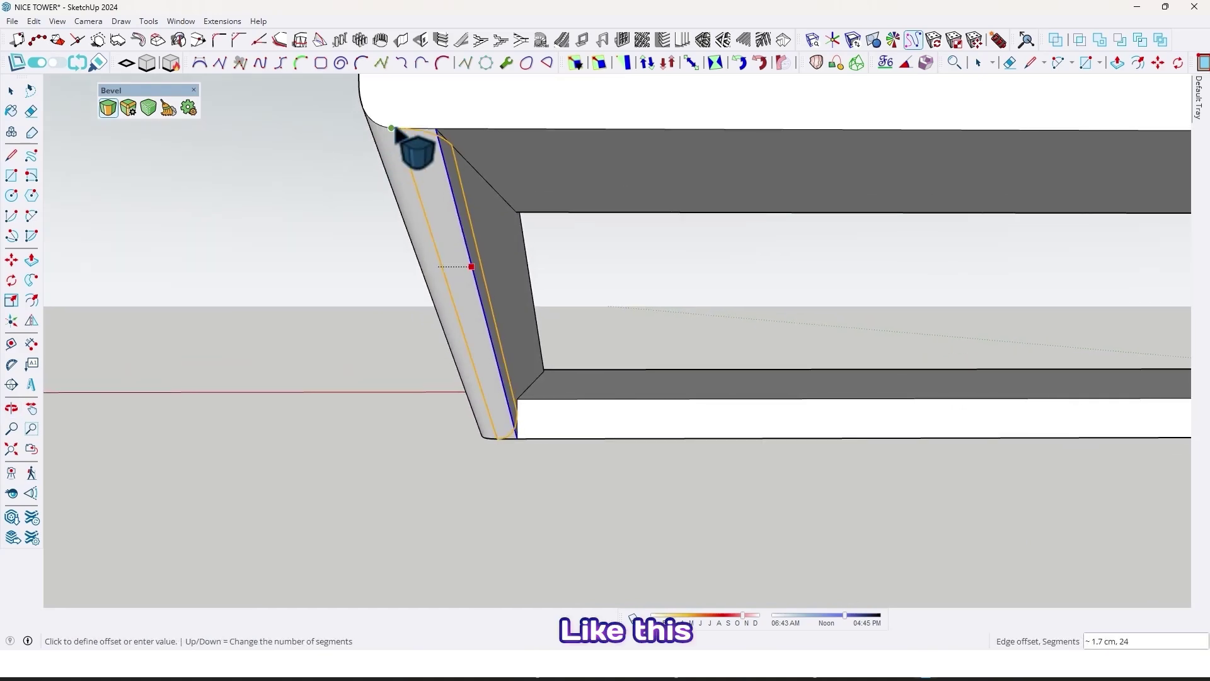
left_click(399, 129)
Step: Select all the connected geometry of the piece and turn it into a component with the default settings
middle_click_drag(425, 202, 593, 329)
triple_click(596, 334)
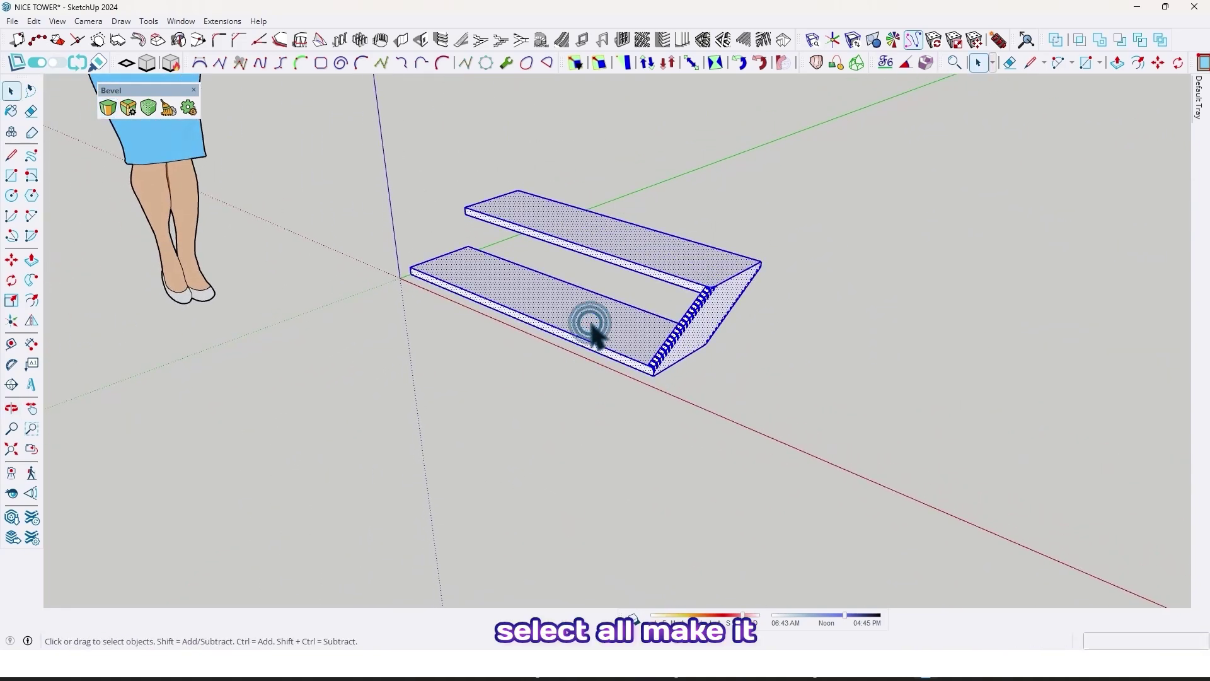
right_click(591, 332)
left_click(638, 104)
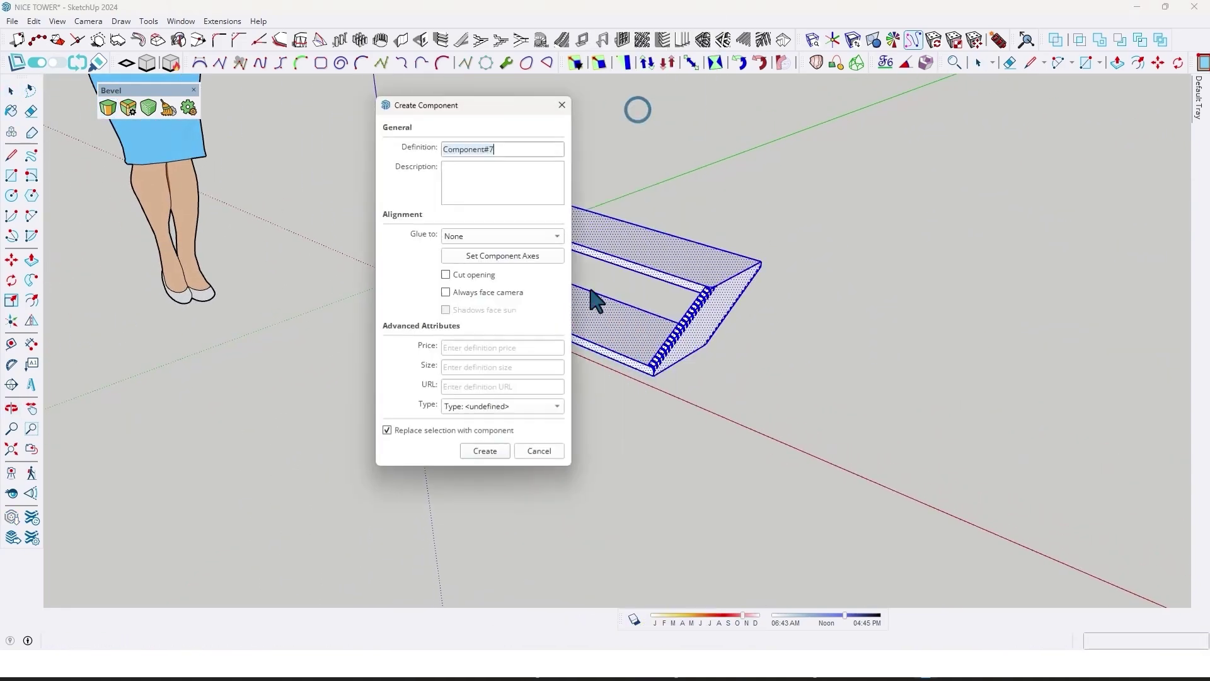
left_click(485, 451)
Step: Measure the vertical distance from the lower board's top surface to the upper board's top edge with the Tape Measure
middle_click_drag(499, 462, 521, 373)
scroll(567, 335, "up", 3)
middle_click_drag(568, 335, 554, 357)
scroll(570, 353, "up", 3)
scroll(554, 356, "up", 1)
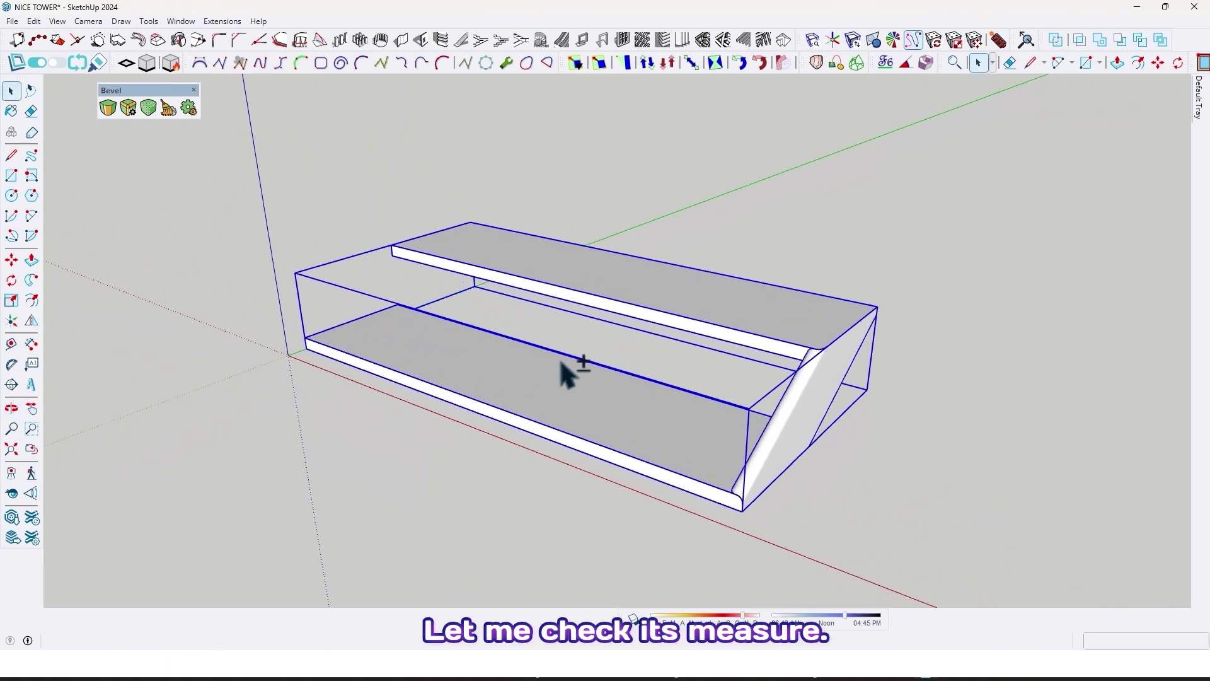
key("t")
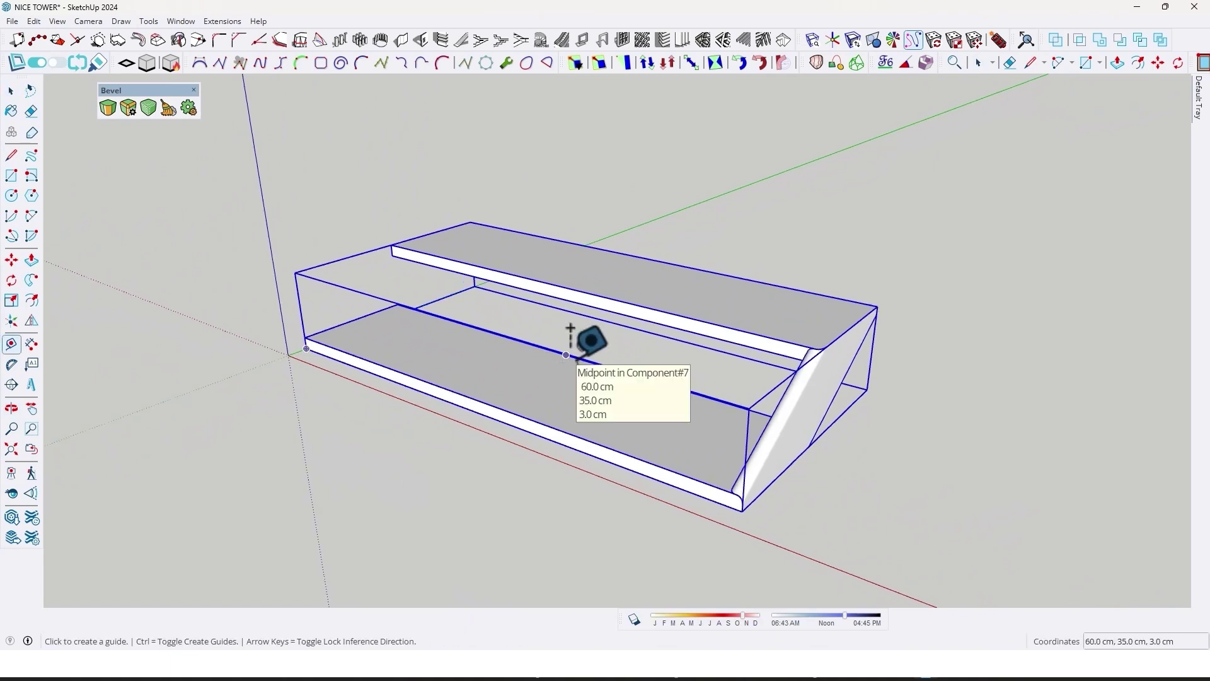
left_click(567, 356)
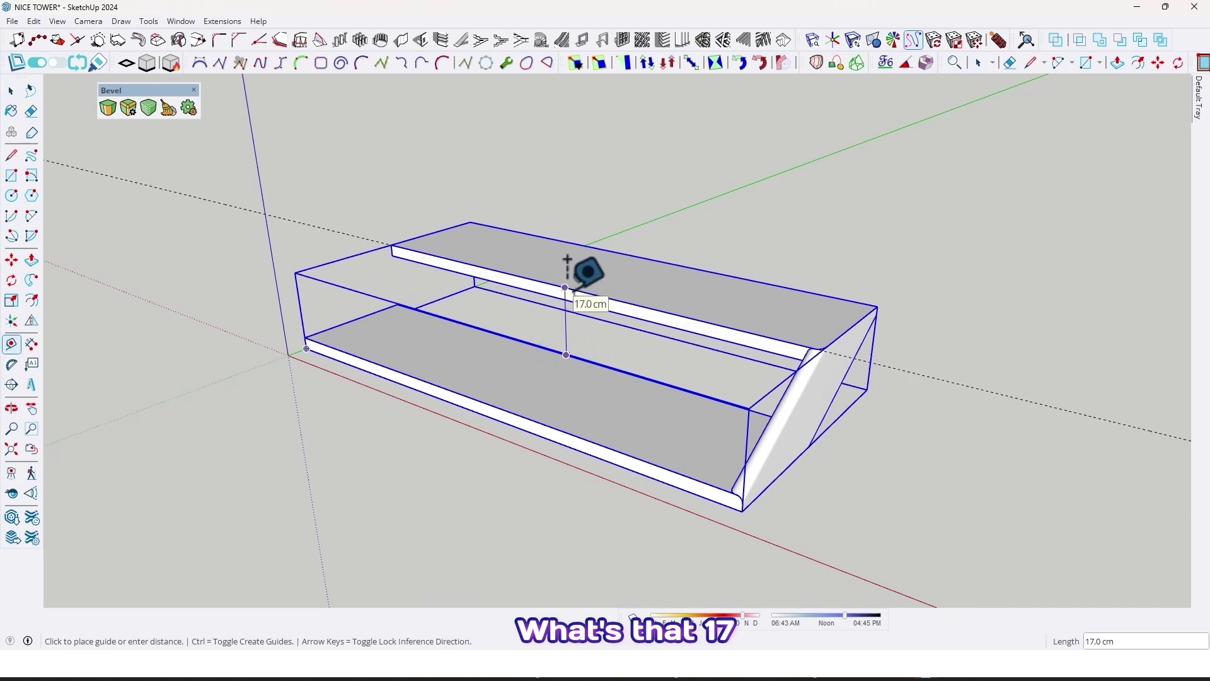
key("Escape")
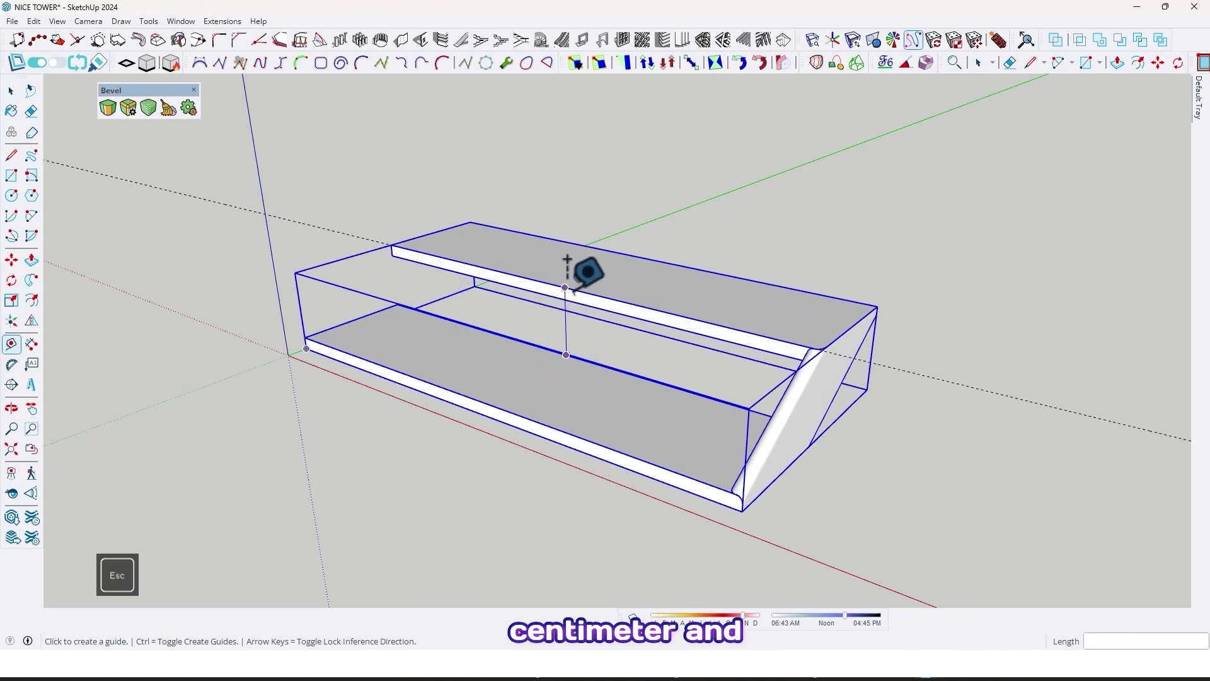
Step: Move the component up 17 cm along the blue axis
scroll(545, 293, "down", 3)
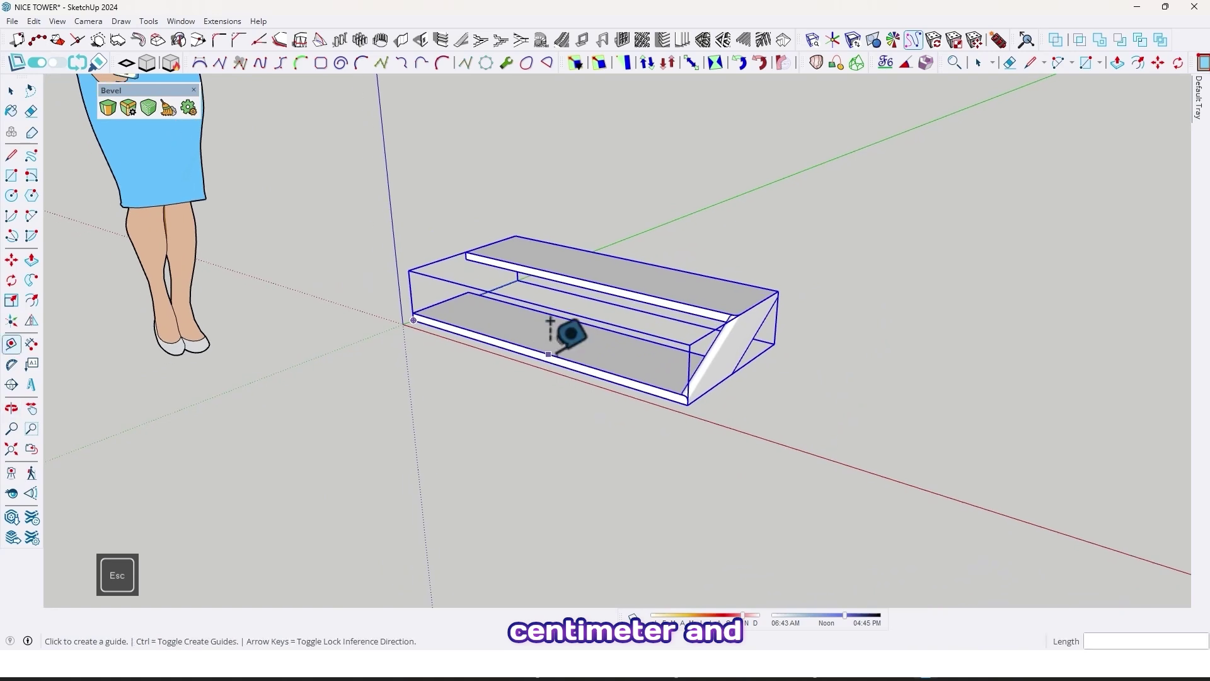
key("m")
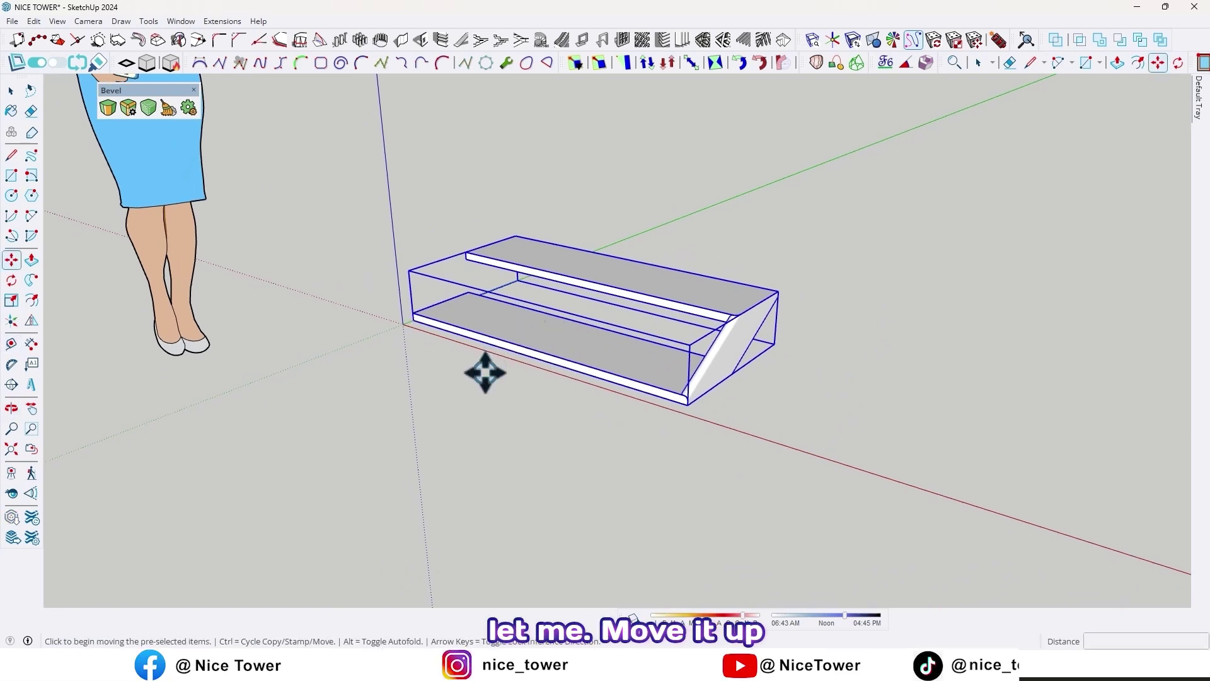
left_click(485, 373)
key("Up")
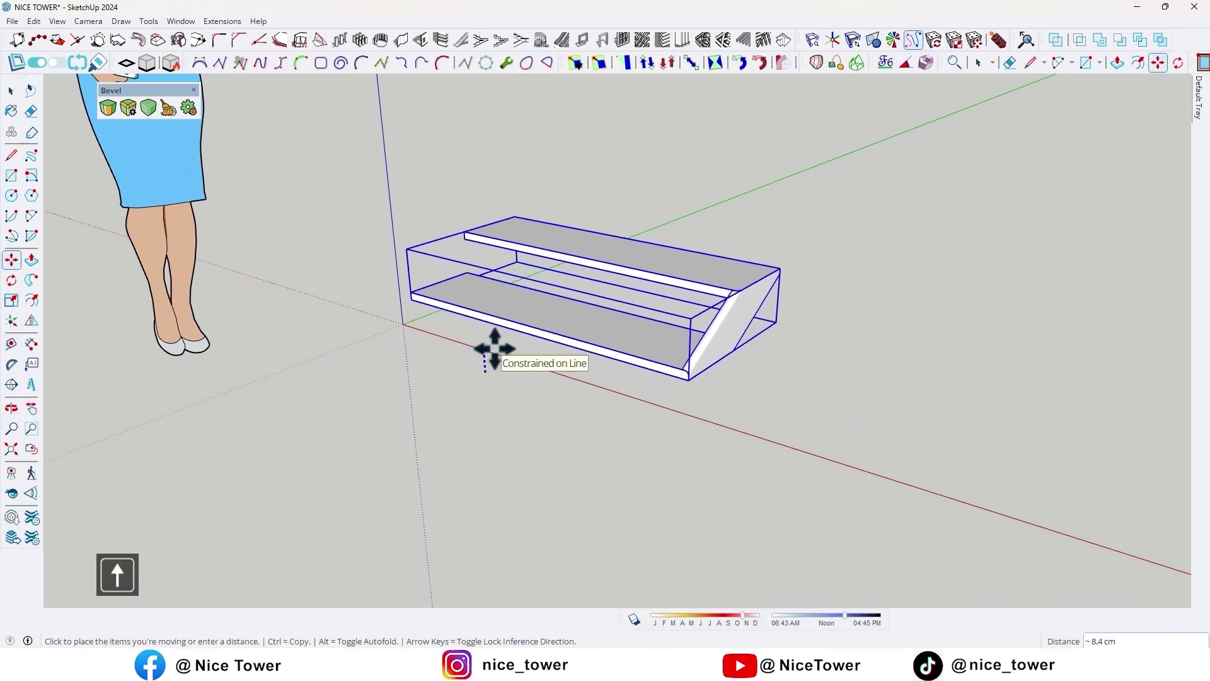
key("Return")
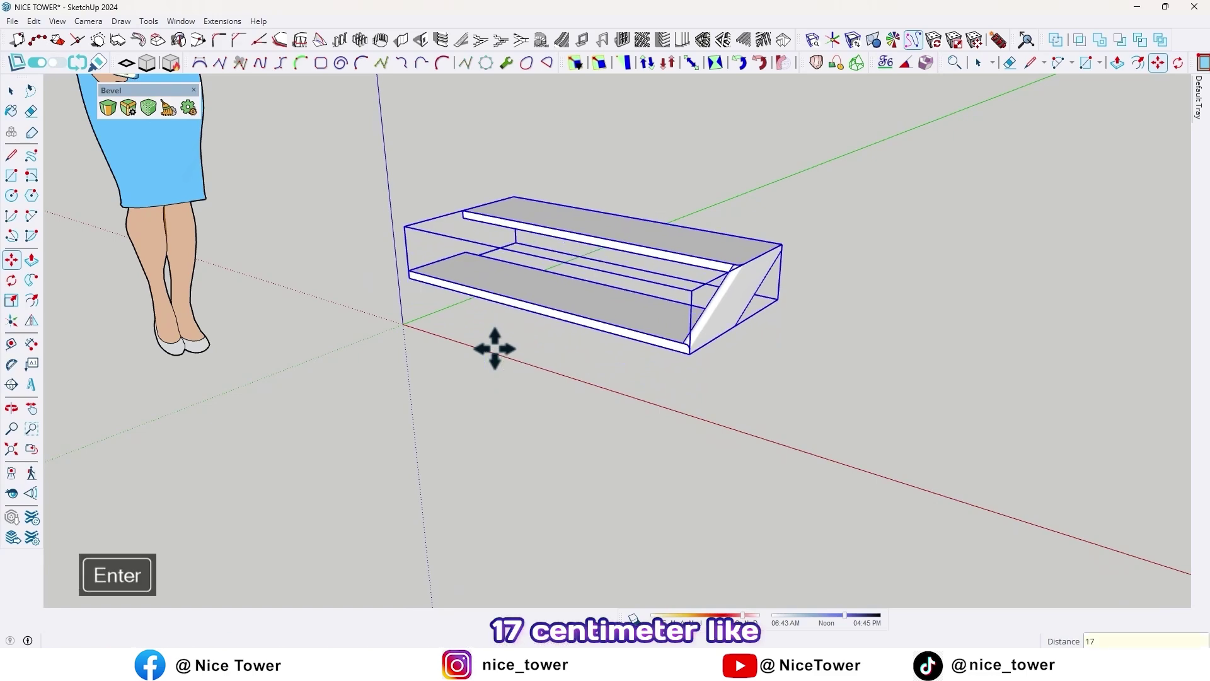
Step: Draw a 17 cm vertical guide line up the blue axis from the upper board's rear corner at the open end
scroll(495, 348, "down", 3)
middle_click_drag(554, 365, 662, 262)
key("m")
scroll(529, 356, "up", 3)
scroll(546, 322, "up", 4)
scroll(662, 262, "down", 5)
key("space")
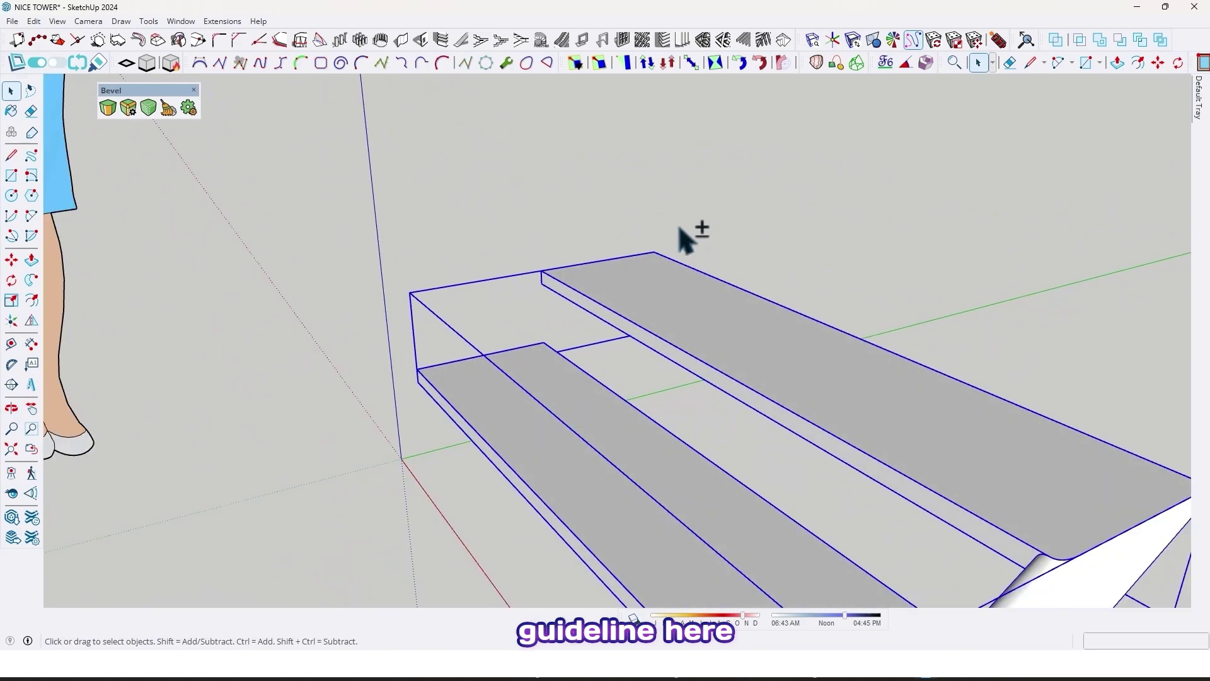
scroll(659, 224, "down", 2)
scroll(659, 229, "up", 4)
key("l")
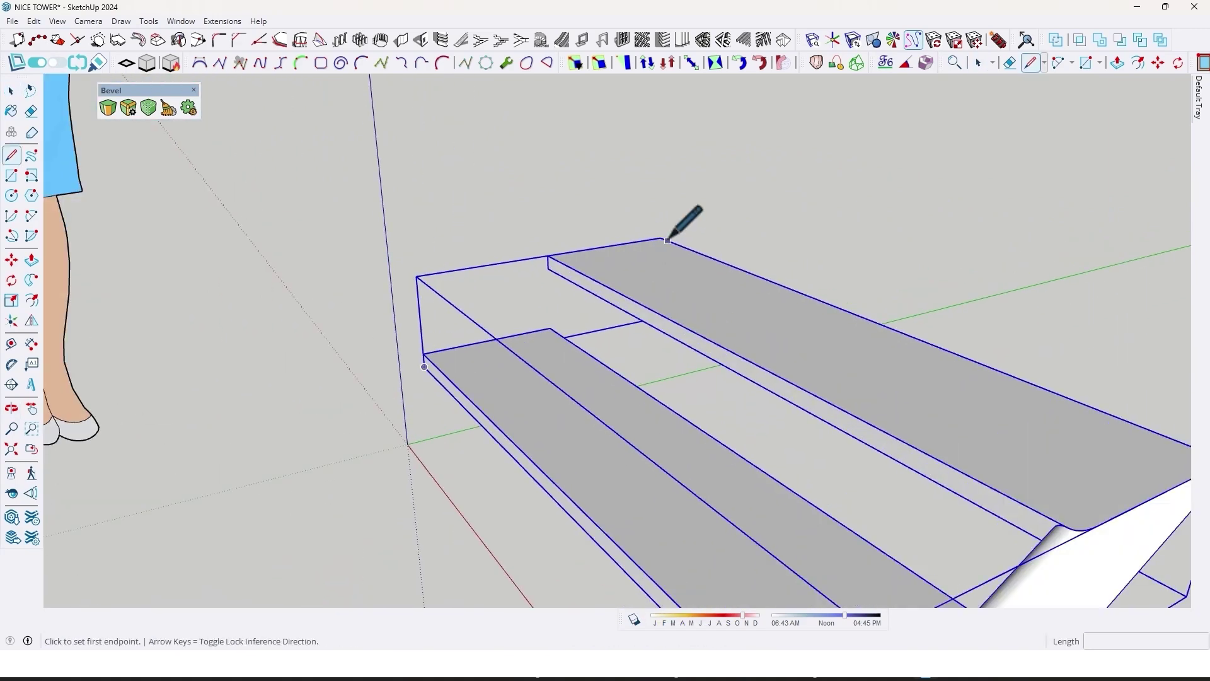
left_click(661, 237)
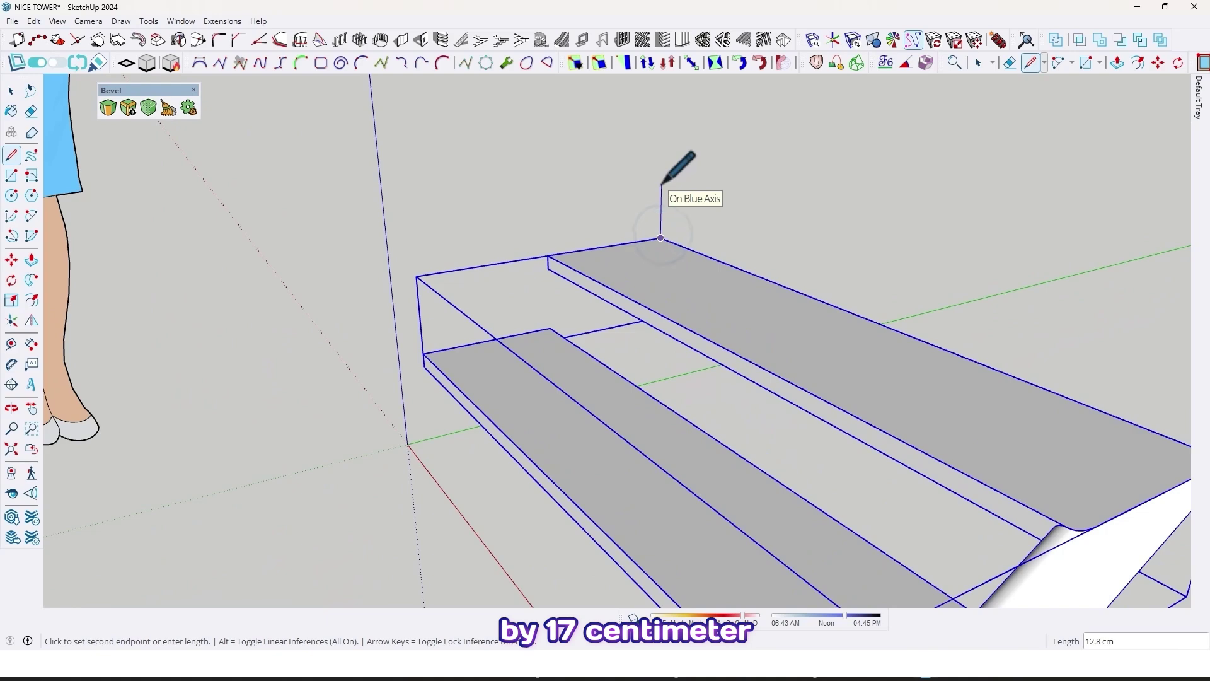
key("space")
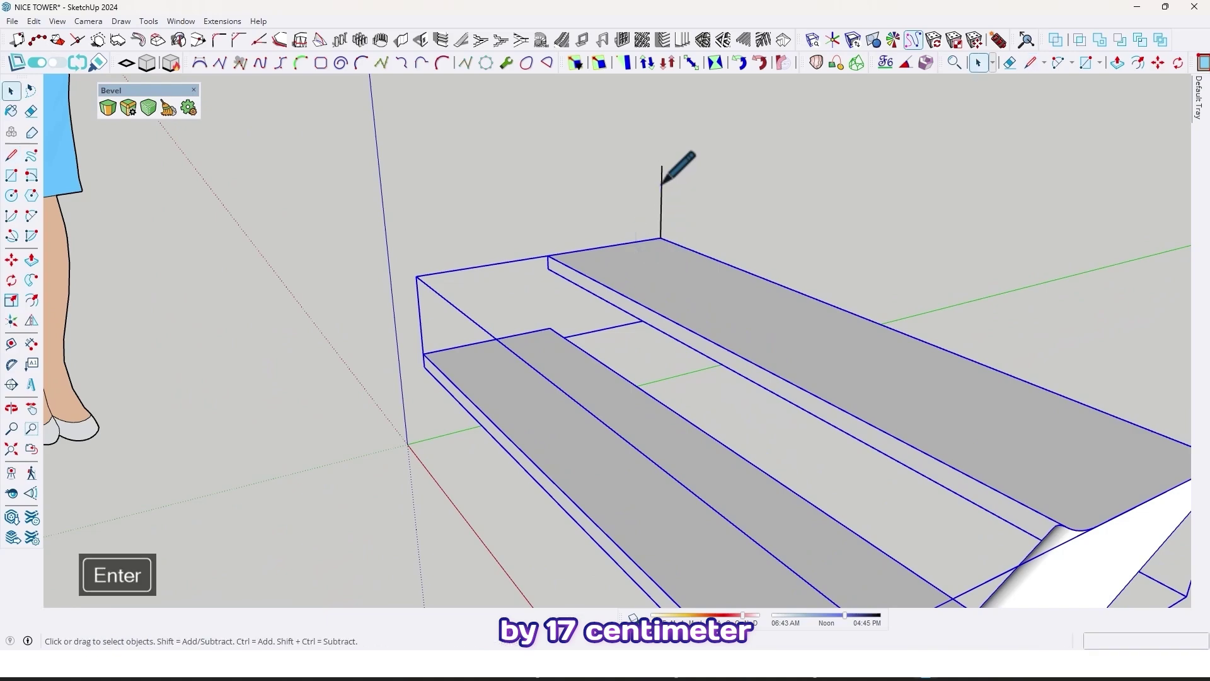
scroll(633, 197, "down", 3)
middle_click_drag(634, 202, 615, 245)
scroll(543, 274, "up", 2)
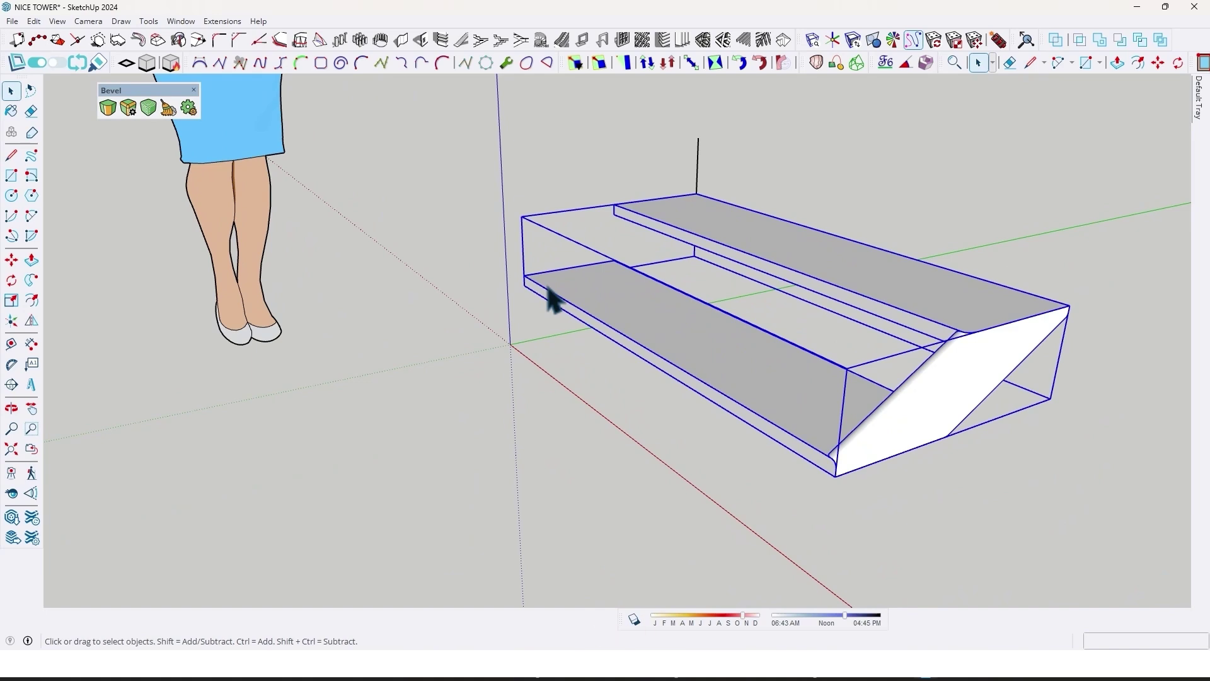
Step: Try to copy the component from its lower board's bottom front corner to the top end of the vertical guide line
key("m")
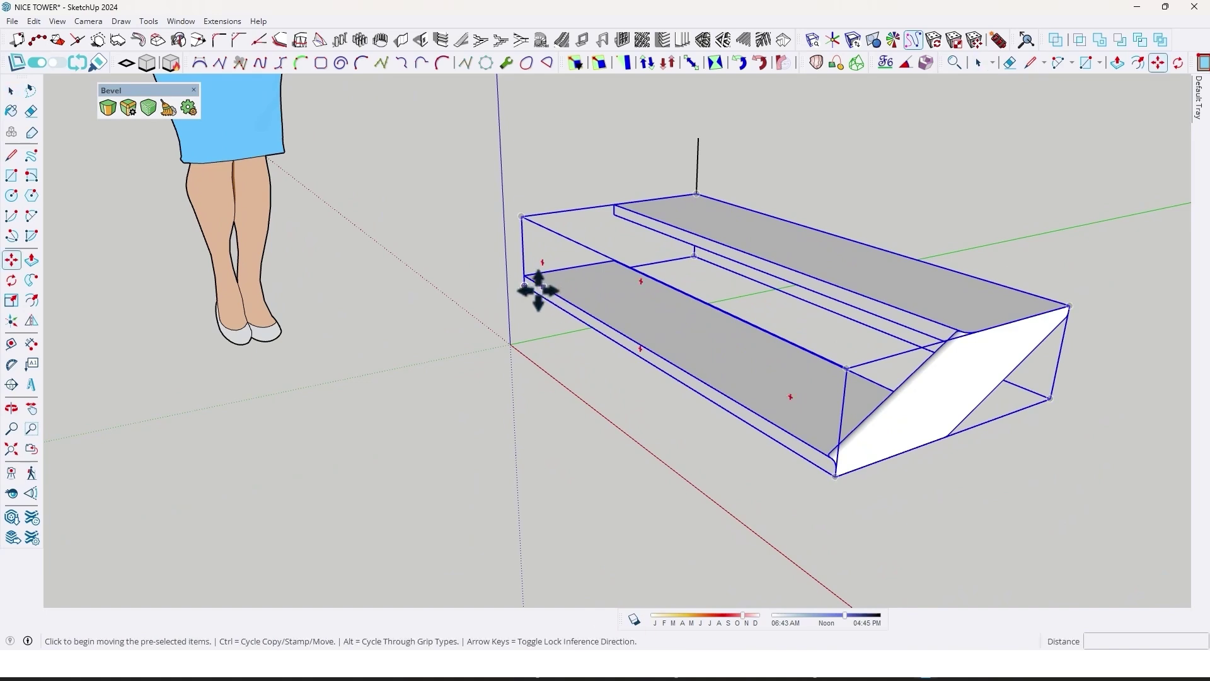
scroll(524, 294, "up", 3)
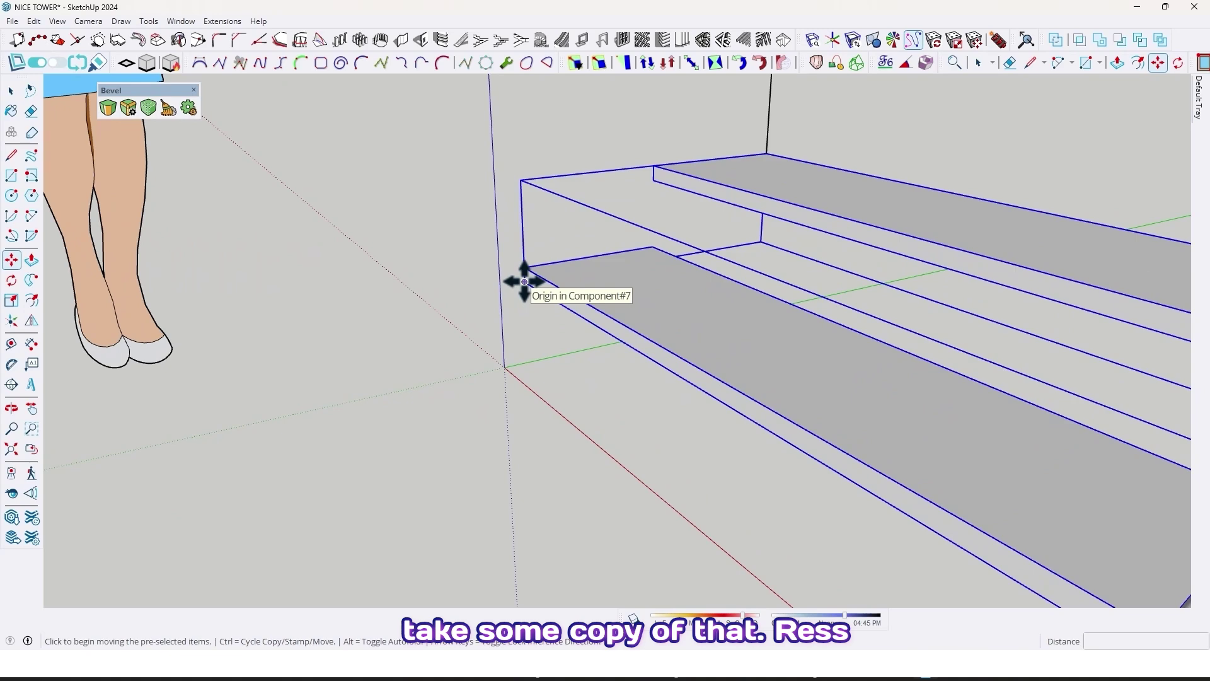
left_click(524, 282)
scroll(530, 277, "down", 4)
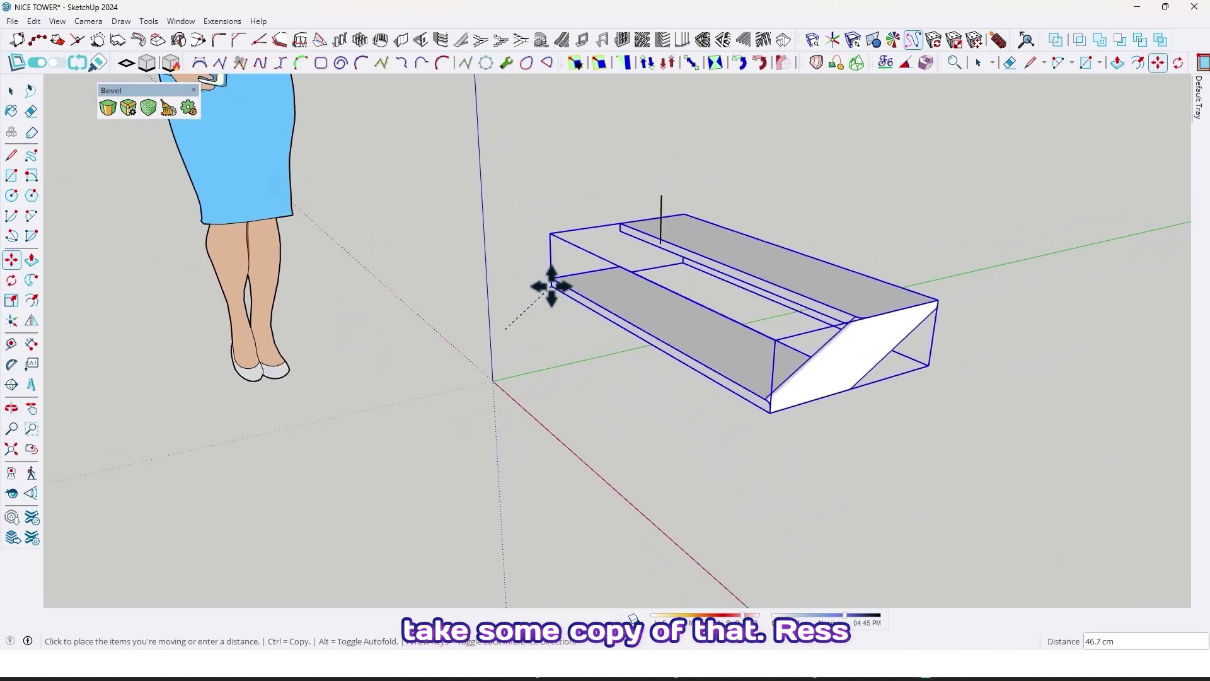
key("ctrl")
scroll(622, 227, "up", 2)
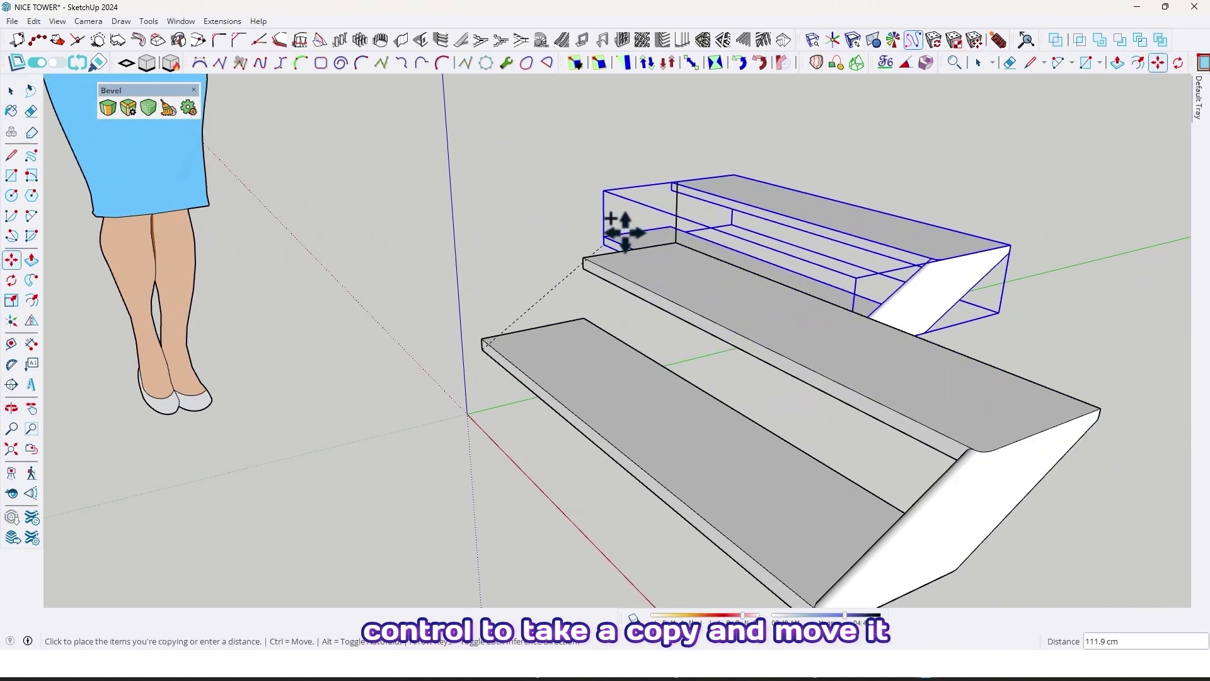
left_click(676, 183)
middle_click_drag(746, 282, 629, 351)
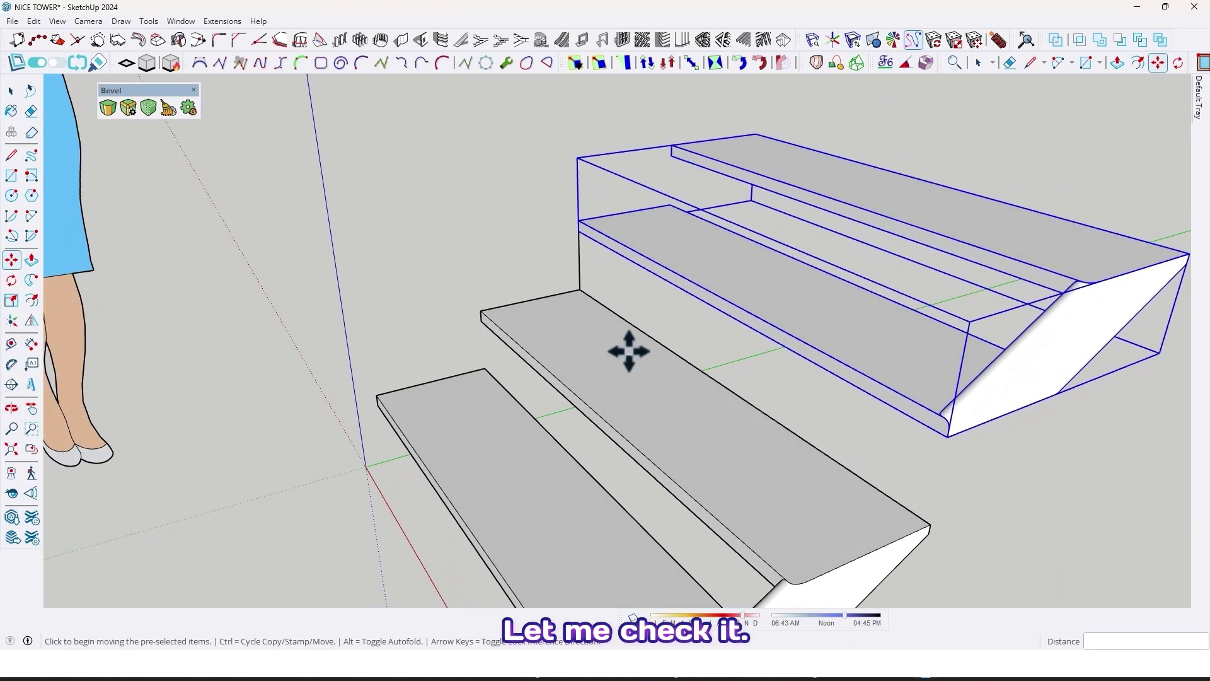
Step: Measure the vertical gap between the original's upper board and the copy's lower board, and undo the copy
key("t")
left_click(655, 339)
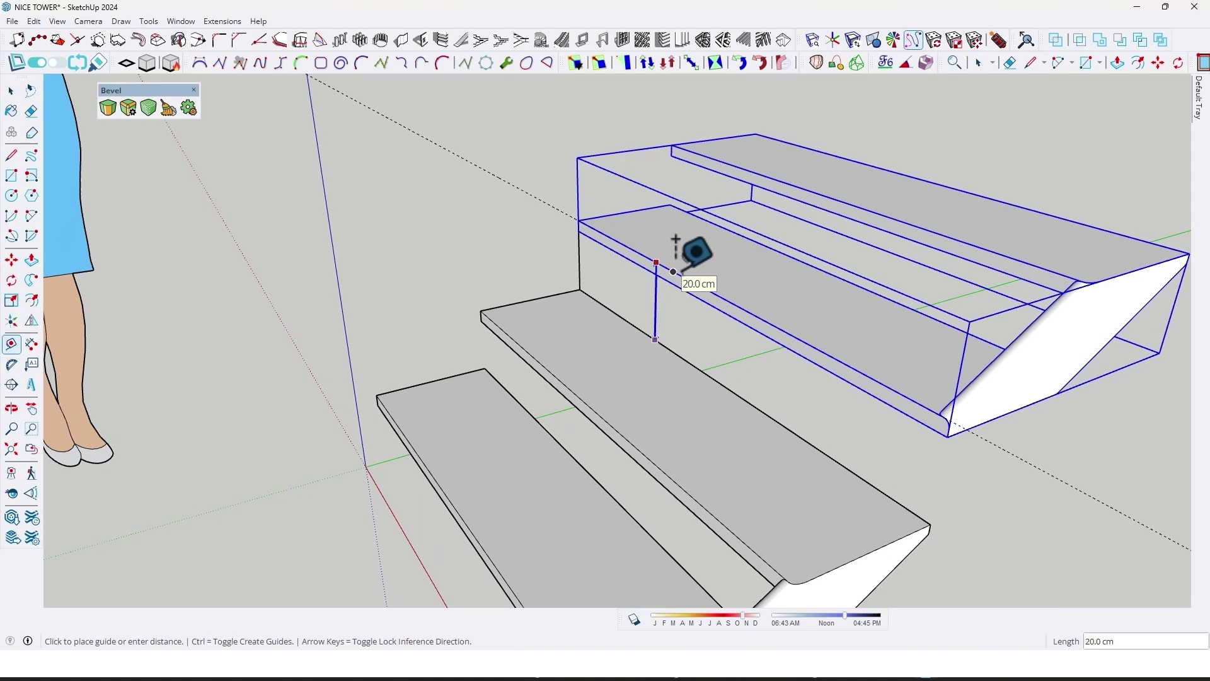
key("Escape")
scroll(639, 244, "down", 4)
middle_click_drag(638, 243, 645, 233)
key("ctrl+z")
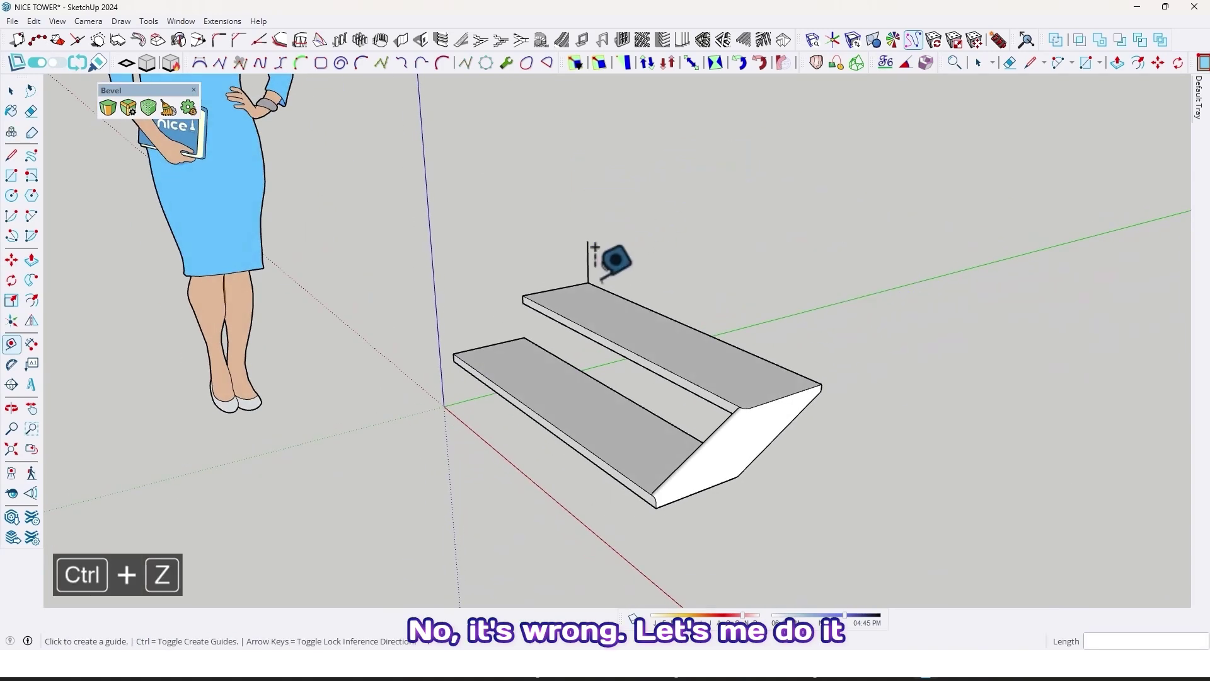
middle_click_drag(530, 349, 543, 340, "shift")
Step: Copy the component from its lower board's top front corner at the open end to the top end of the vertical guide line
key("space")
left_click(533, 355)
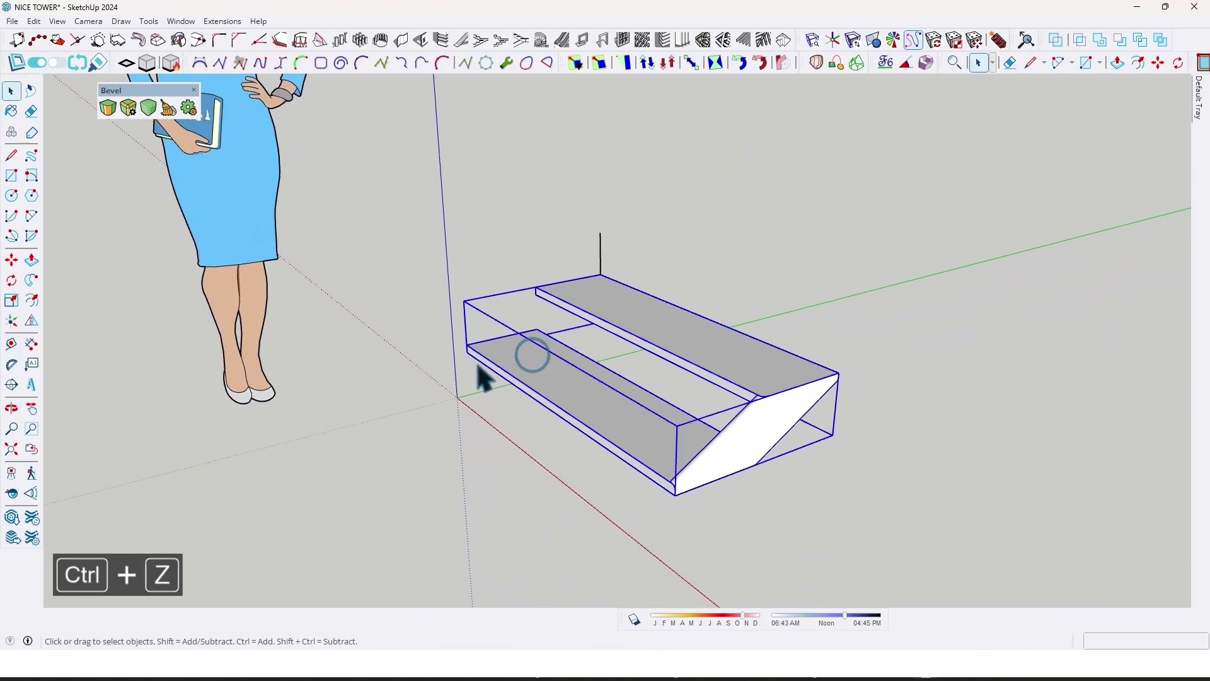
scroll(478, 372, "up", 5)
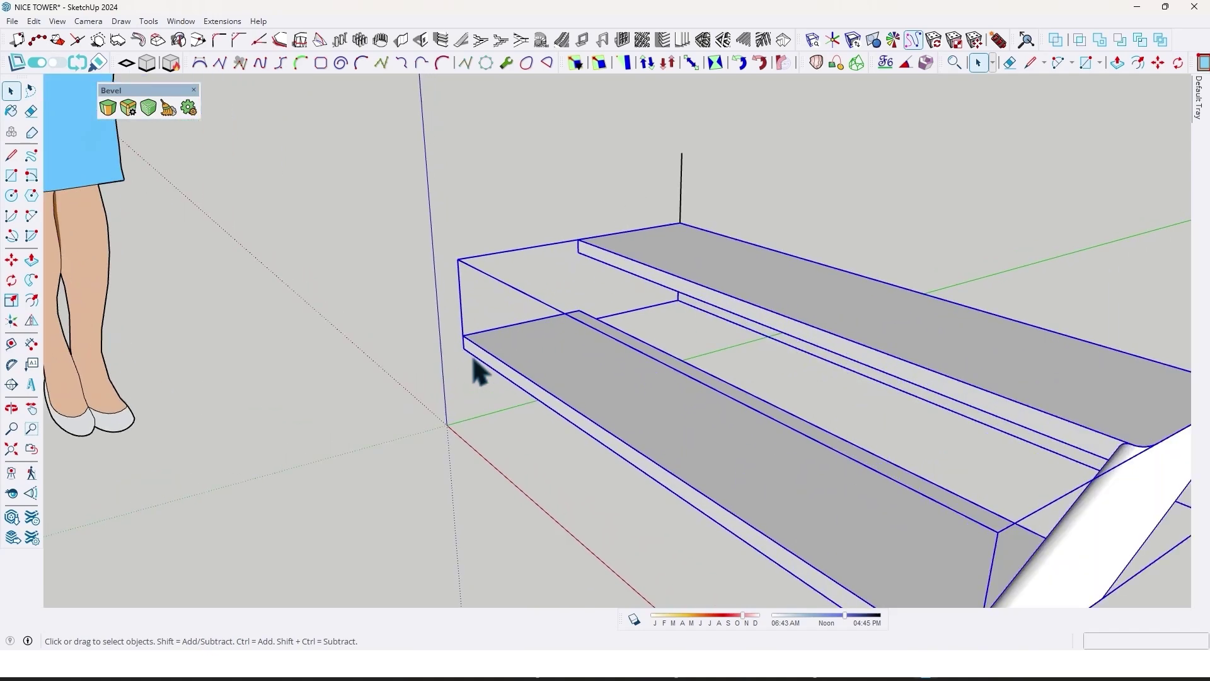
key("m")
scroll(468, 344, "up", 2)
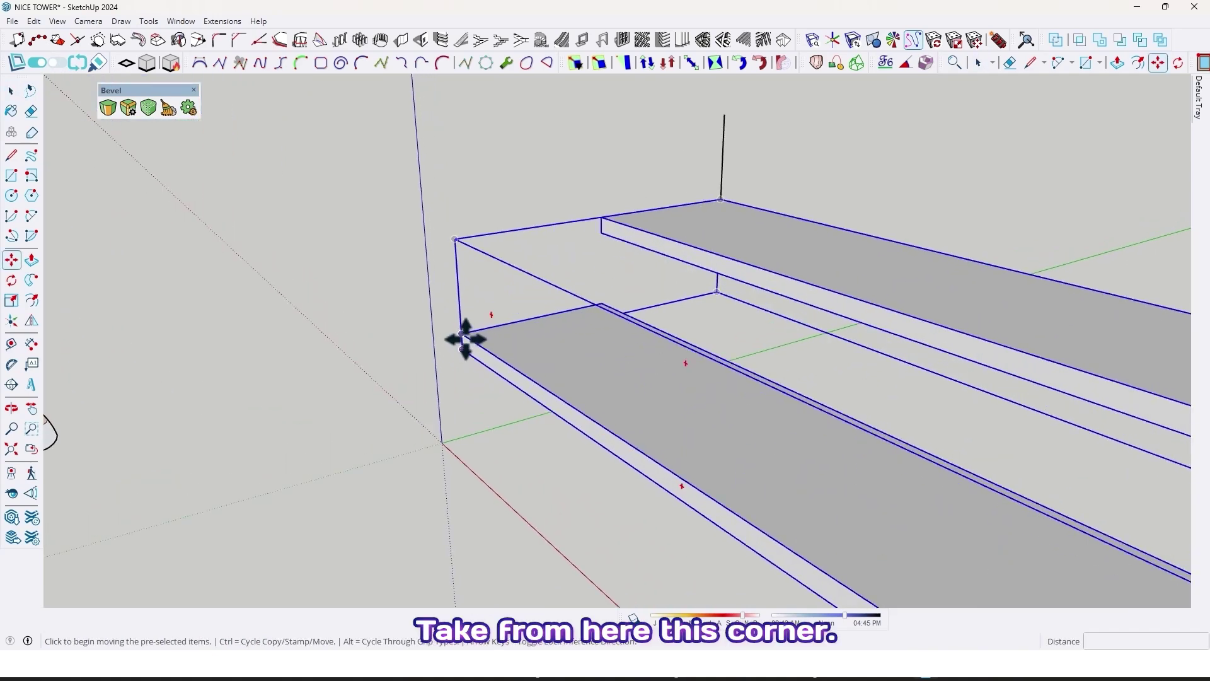
left_click(461, 335)
key("ctrl")
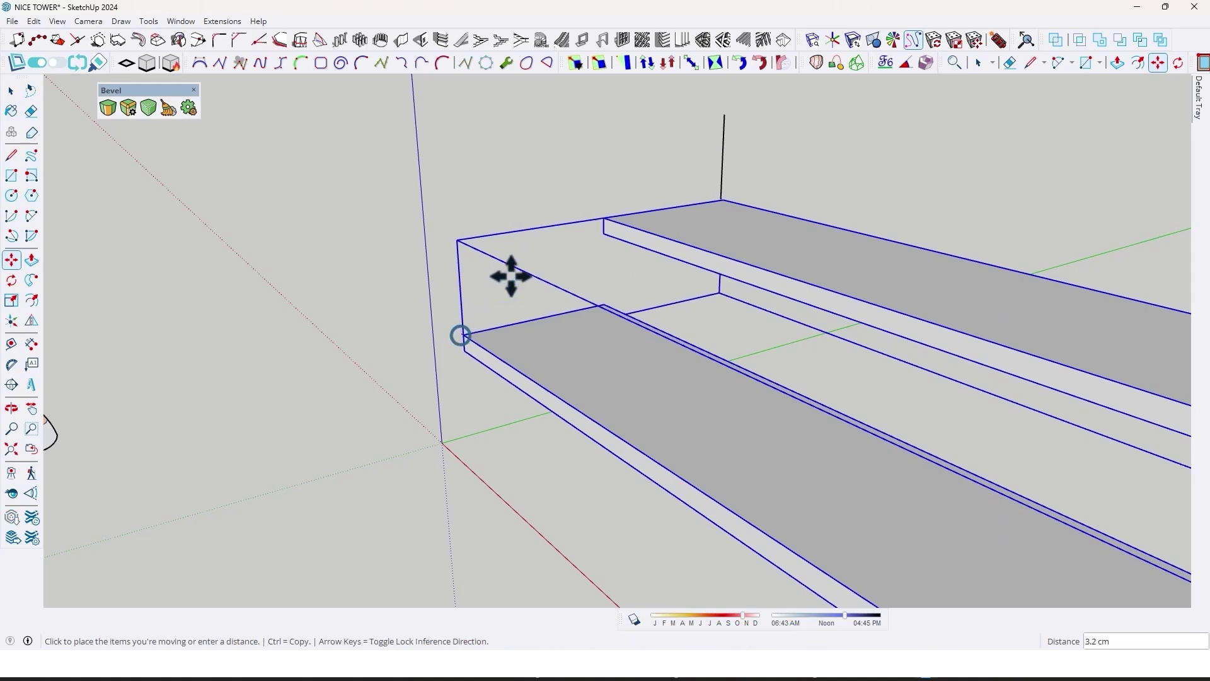
scroll(608, 271, "down", 2)
middle_click_drag(681, 218, 610, 331)
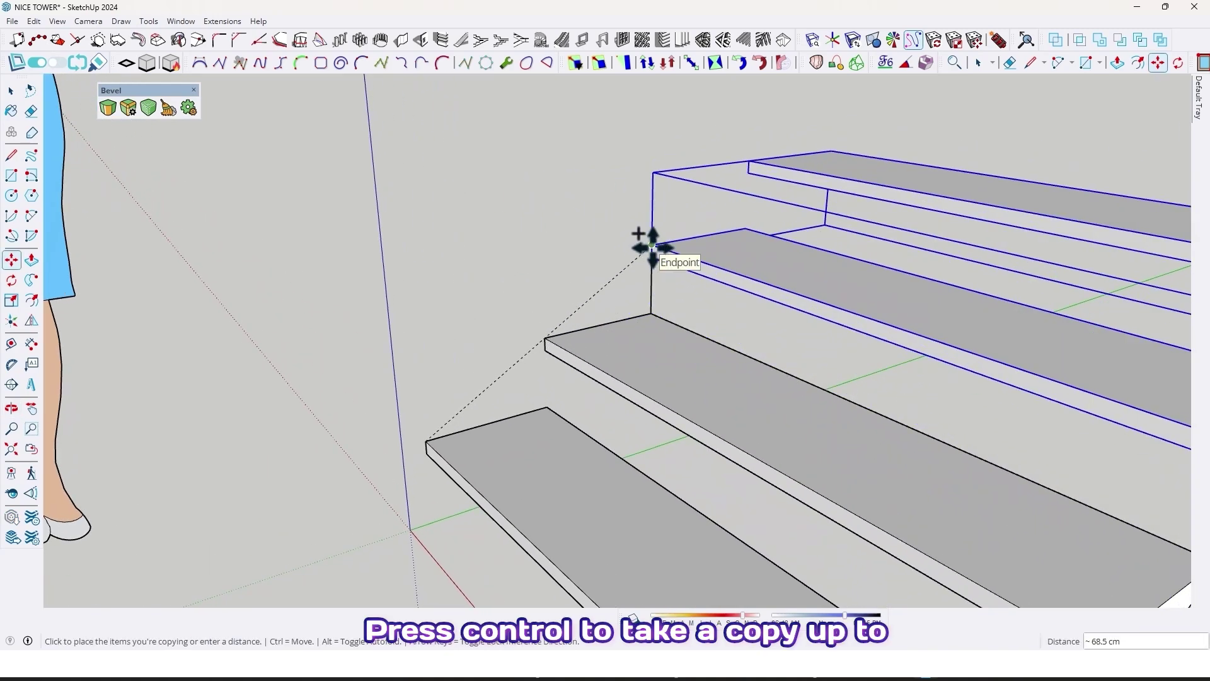
left_click(652, 246)
Step: Repeat the copy as a 7x array to extend the flight of steps at the same spacing
scroll(640, 251, "down", 5)
middle_click_drag(615, 262, 681, 262)
key("m")
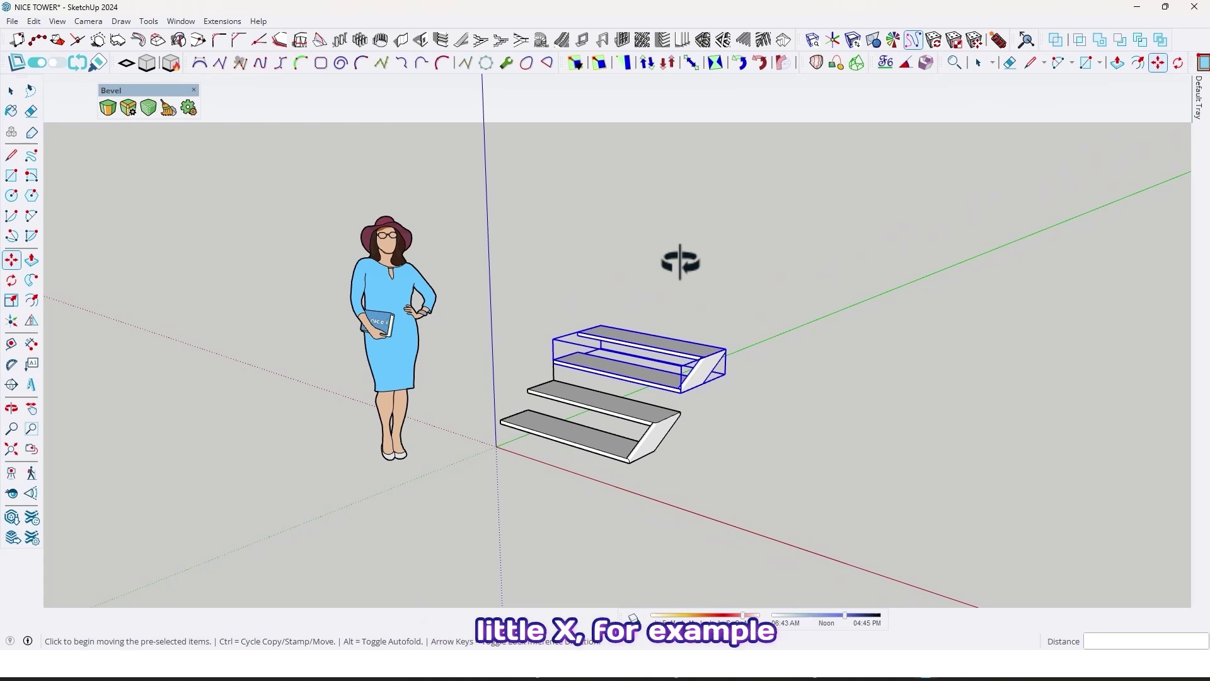
type("7x")
key("Return")
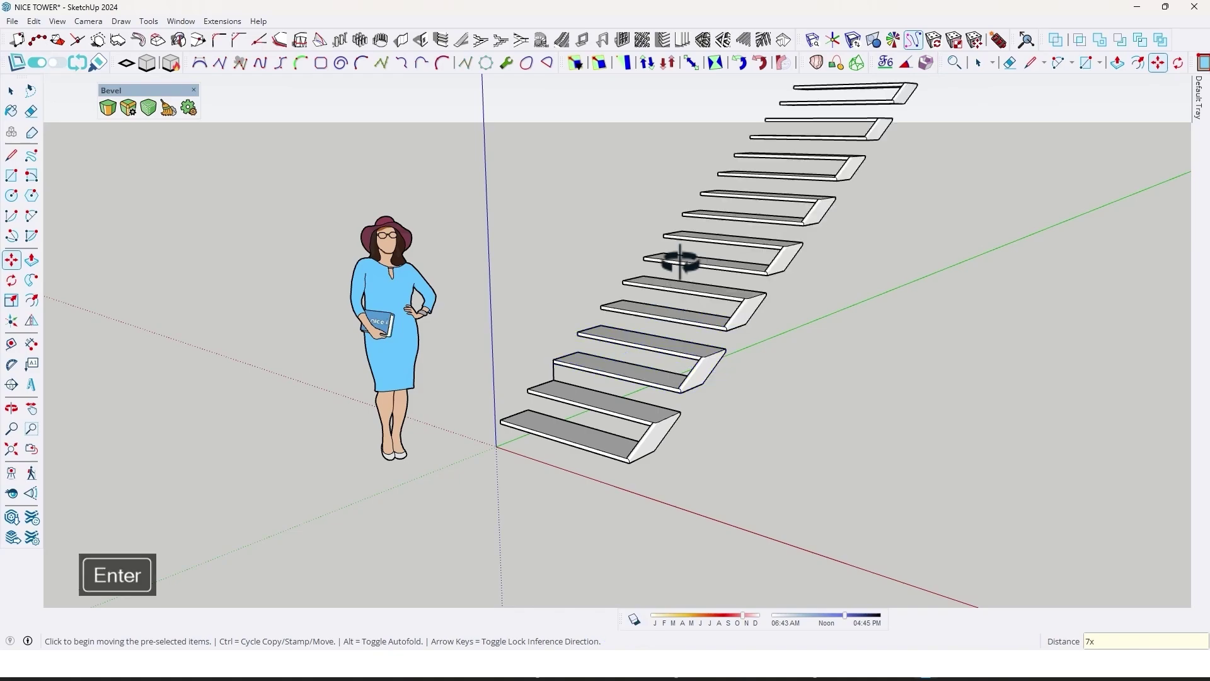
Step: Erase the vertical guide line between the first and second stair components
mouse_move(680, 261)
middle_mouse_down()
mouse_move(887, 330)
mouse_move(618, 410)
mouse_move(627, 330)
mouse_move(665, 493)
mouse_move(697, 387)
mouse_move(849, 292)
mouse_move(754, 372)
mouse_move(738, 359)
middle_mouse_up()
key("m")
scroll(505, 397, "up", 5)
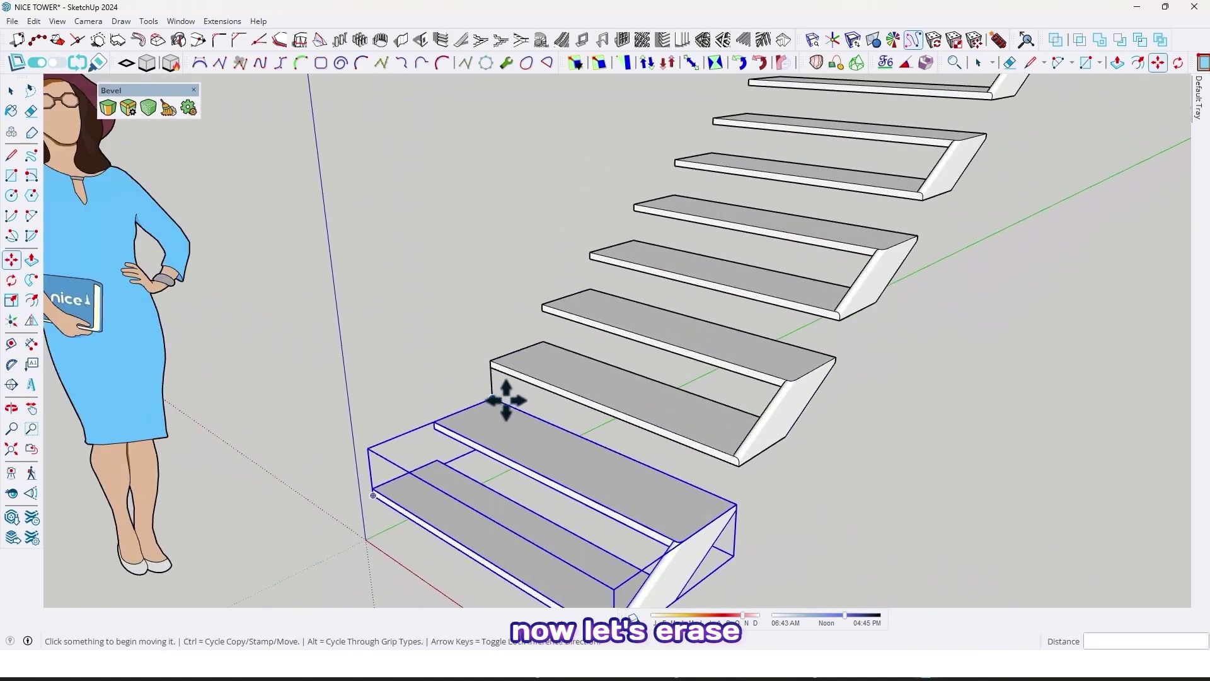
key("e")
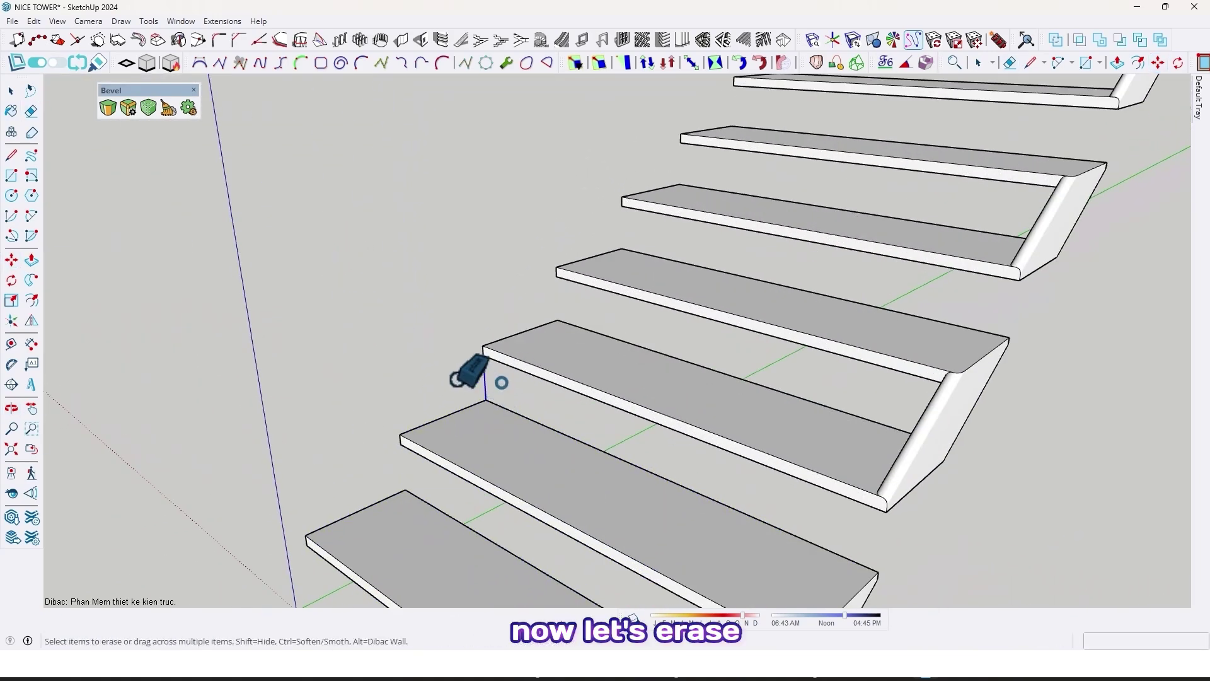
middle_click_drag(602, 348, 569, 354)
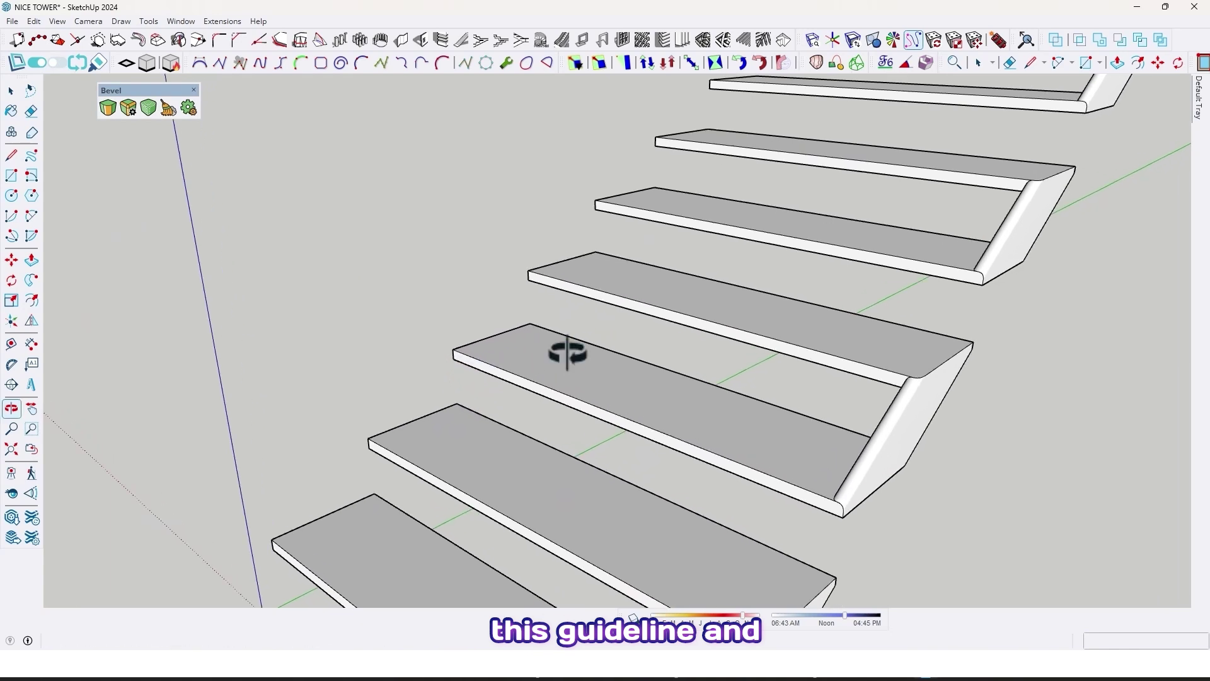
Step: Measure the vertical distance from the first component's upper board to the next component's lower board with the Tape Measure
key("t")
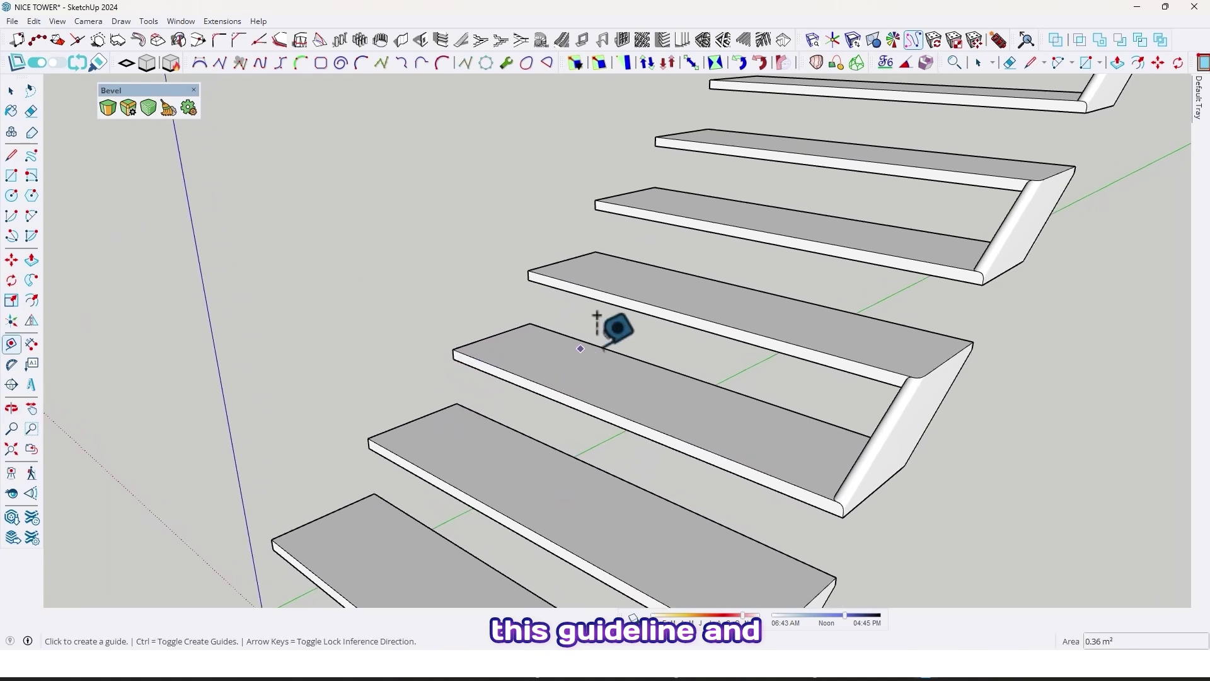
left_click(571, 455)
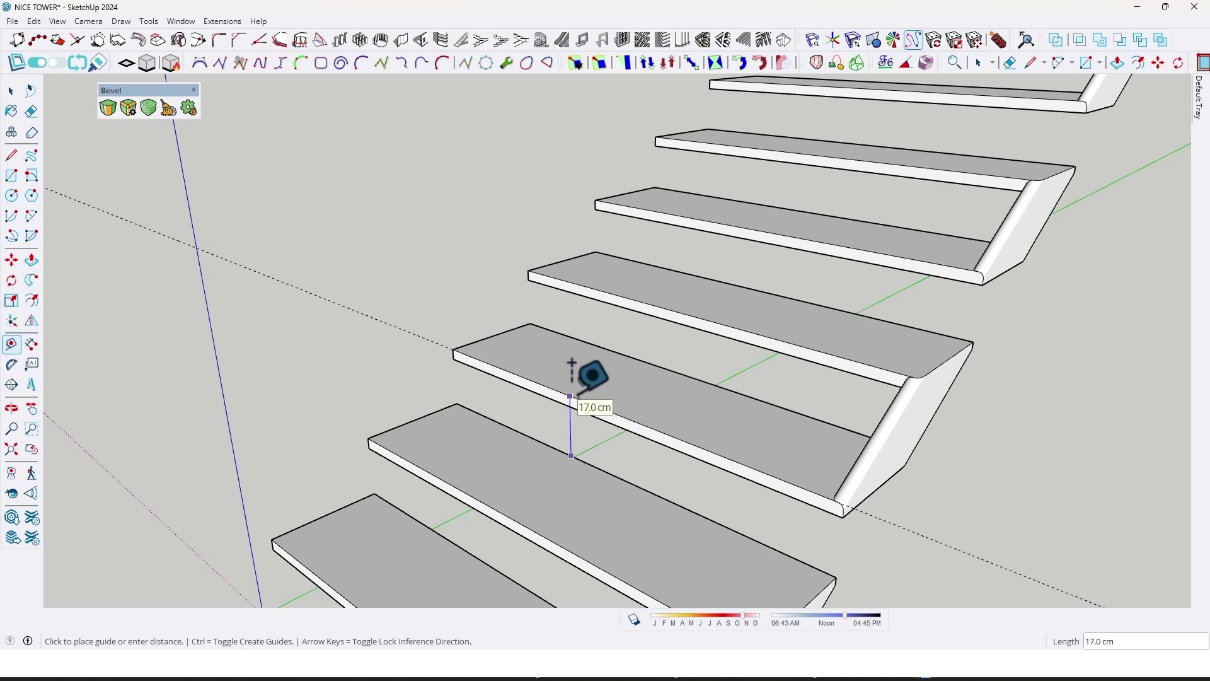
scroll(586, 372, "down", 8)
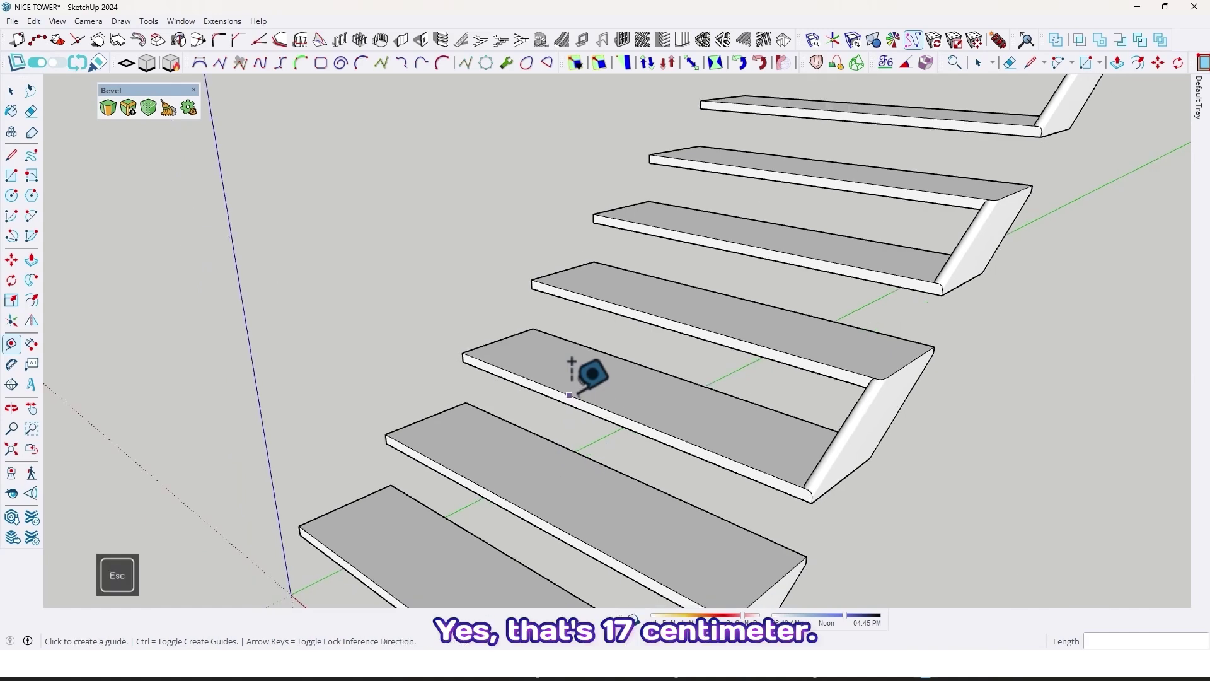
middle_click_drag(648, 336, 486, 360)
key("t")
Step: Draw a vertical rectangle about 570 by 380 cm from the origin, perpendicular to the red axis, as a wall face behind the stairs
scroll(498, 378, "up", 2)
scroll(498, 405, "up", 1)
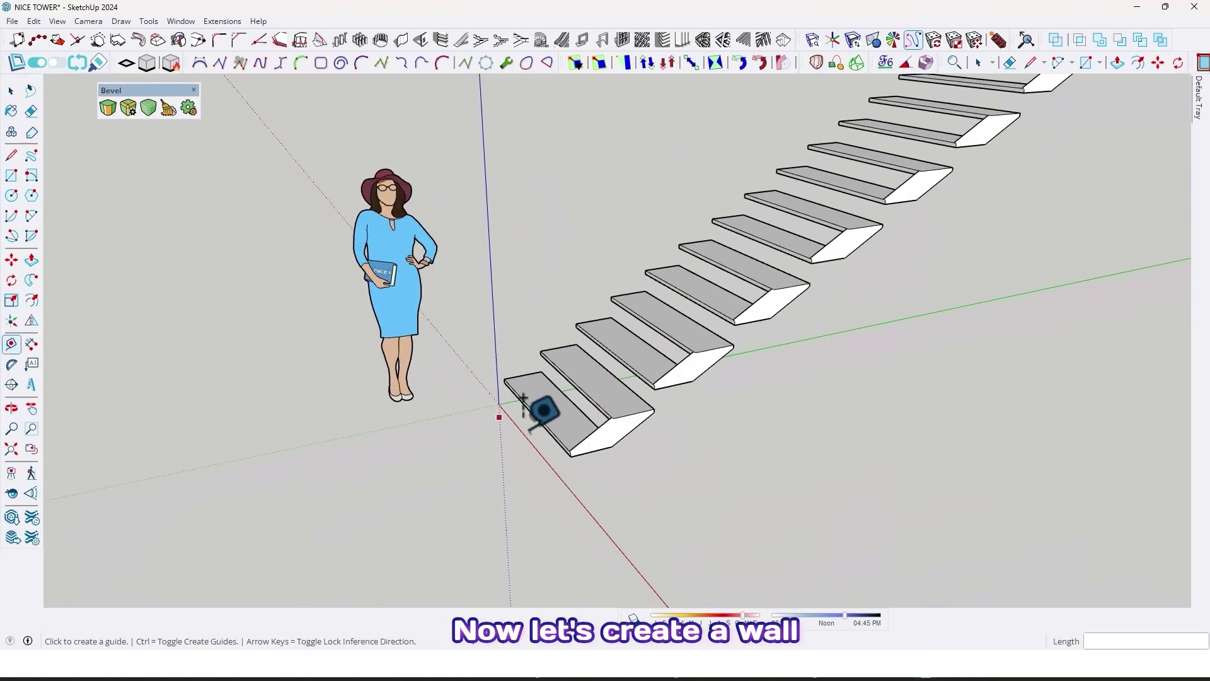
key("r")
left_click(499, 404)
key("Left")
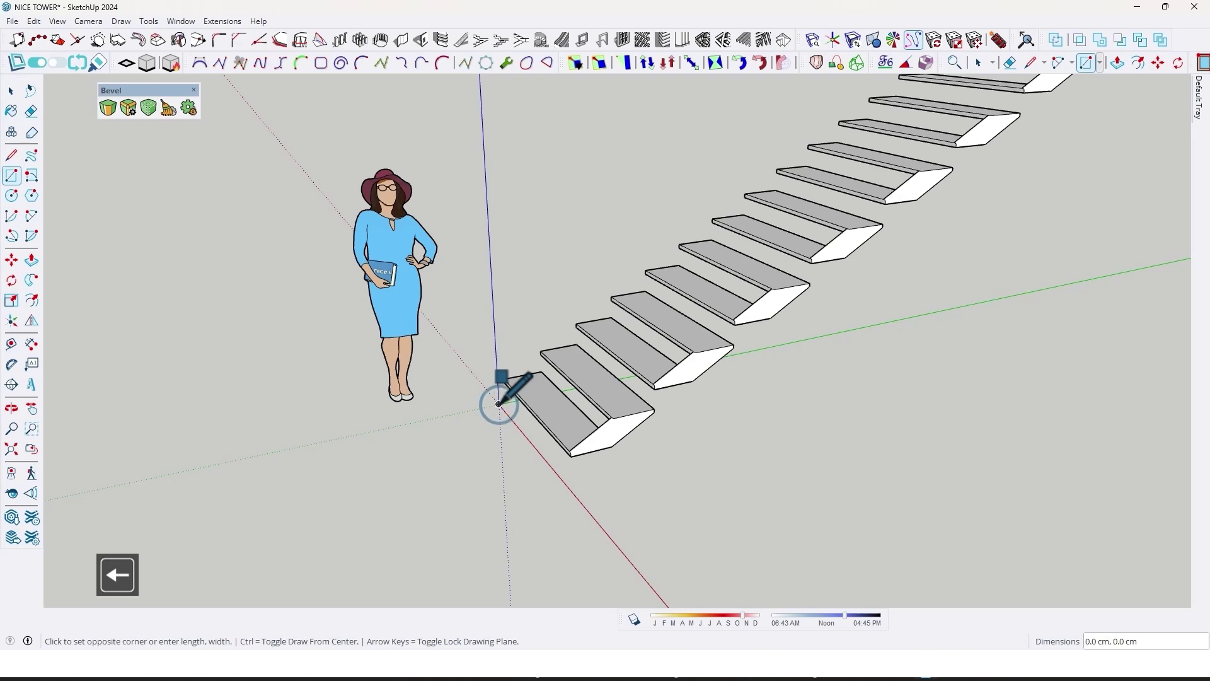
key("Right")
scroll(899, 84, "down", 2)
middle_click_drag(905, 107, 643, 262)
scroll(636, 264, "down", 2)
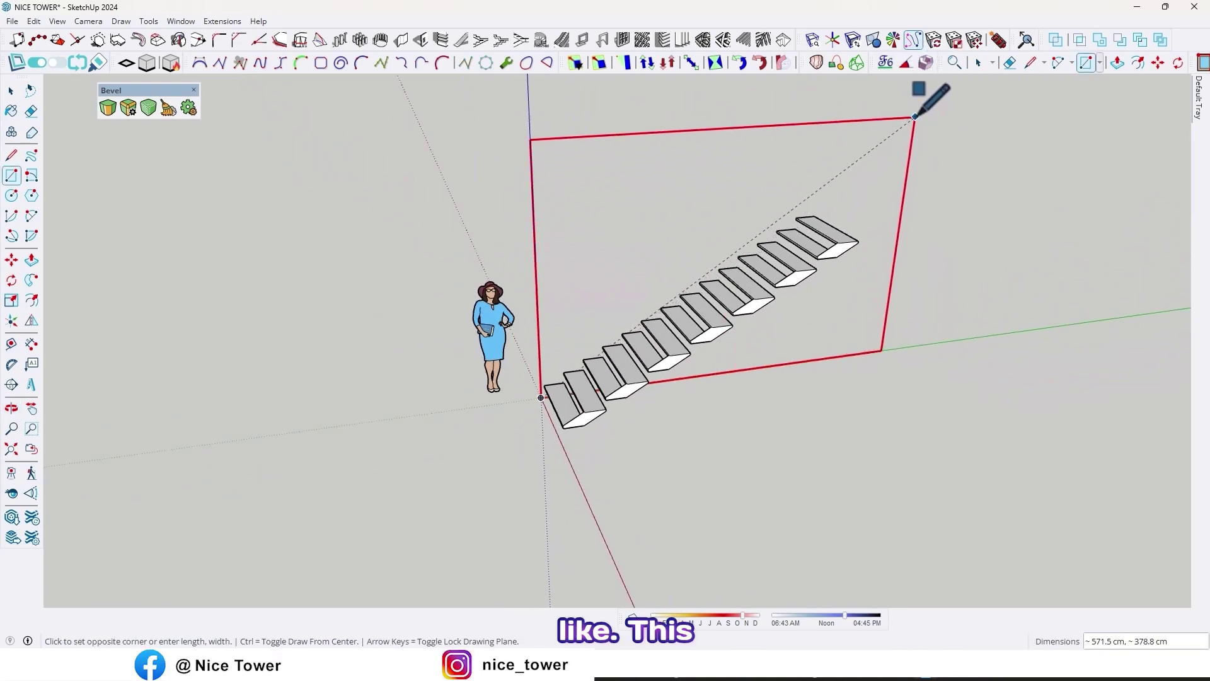
left_click(912, 128)
middle_click_drag(919, 115, 573, 314)
Step: Move the wall face's vertical edge at the foot of the stairs outward about 29 cm along the green axis
key("r")
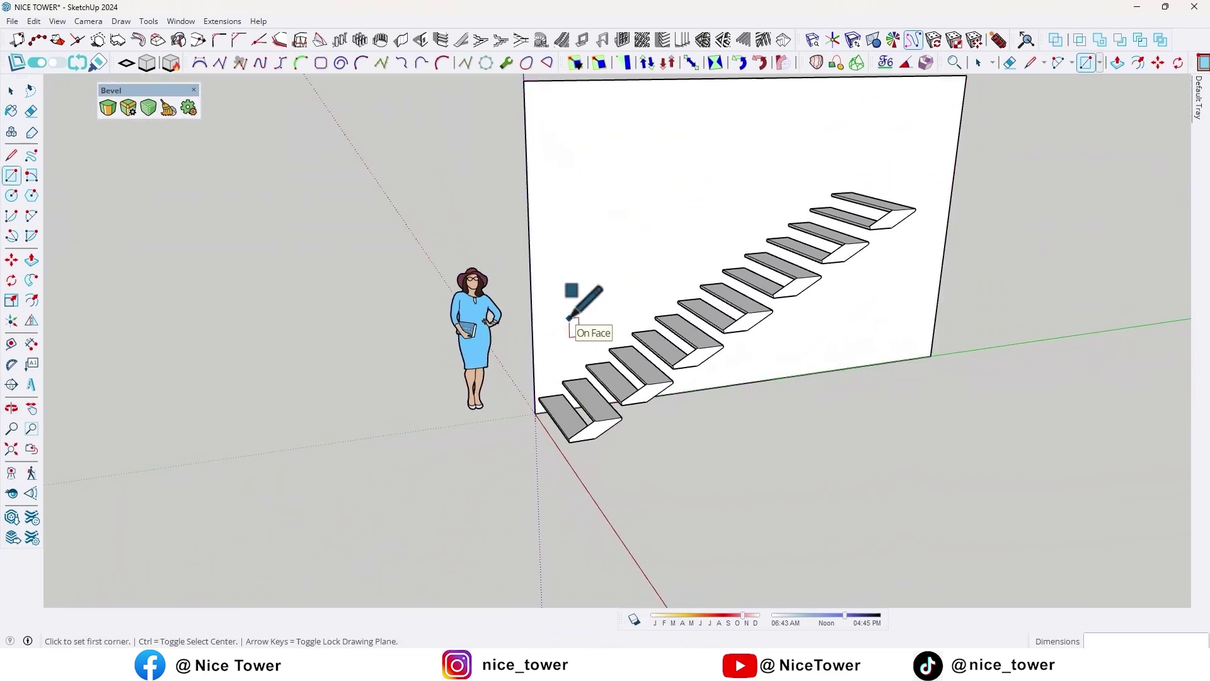
key("m")
left_click(533, 321)
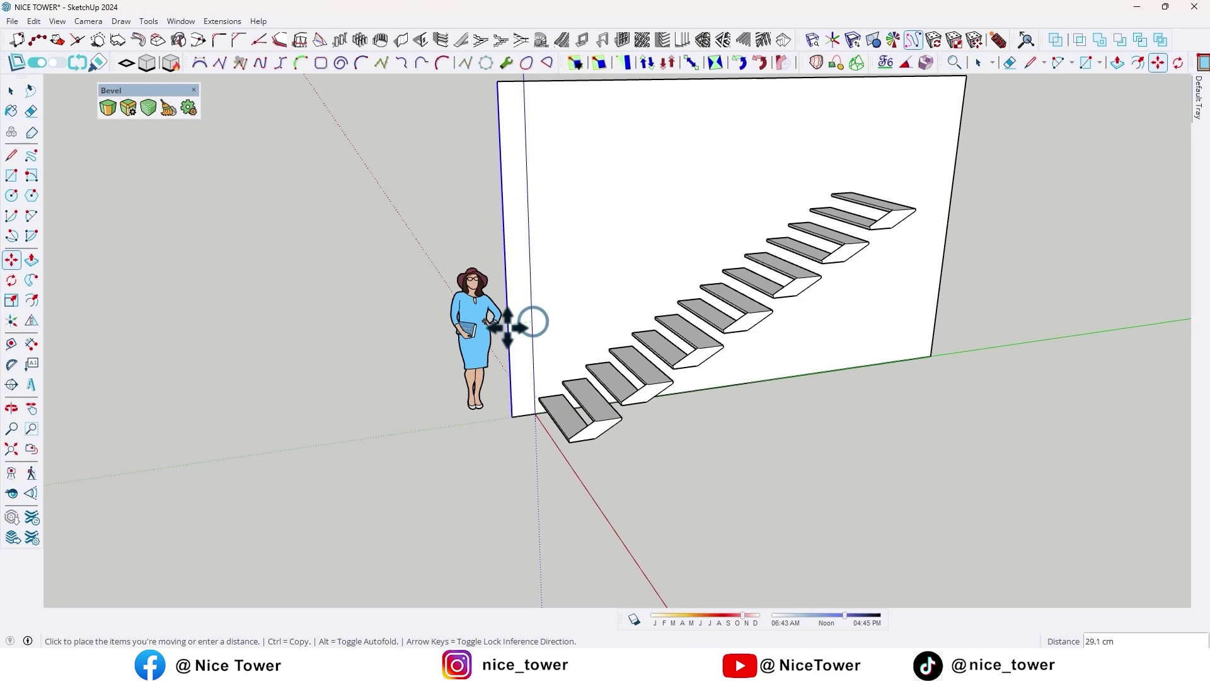
Step: Extrude the wall face 30 cm away from the stairs with Push/Pull
scroll(567, 377, "down", 3)
middle_click_drag(614, 375, 566, 305)
scroll(681, 322, "up", 1)
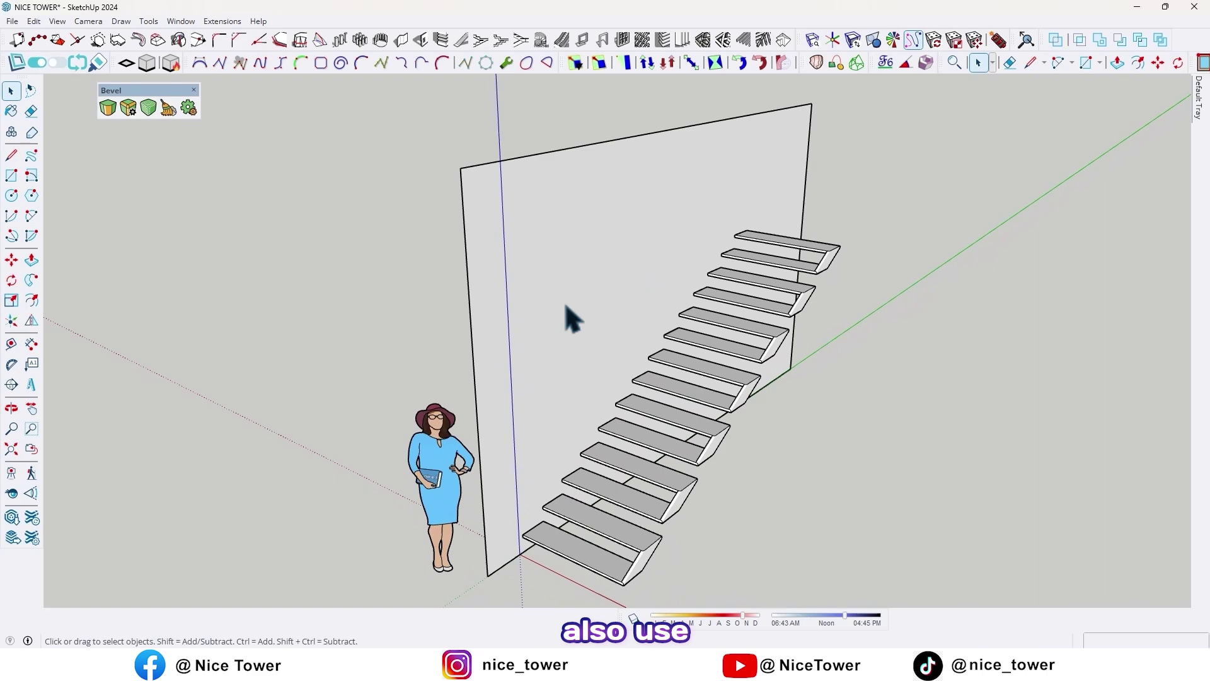
left_click(32, 260)
left_click(499, 261)
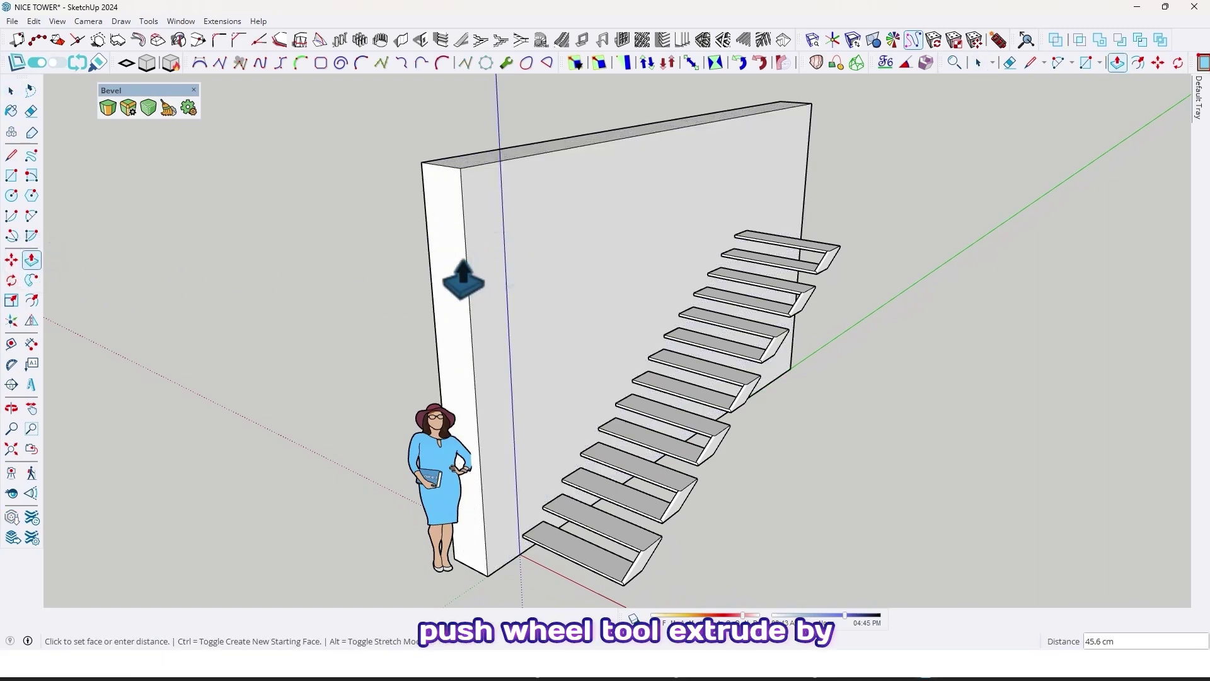
type("30")
key("Return")
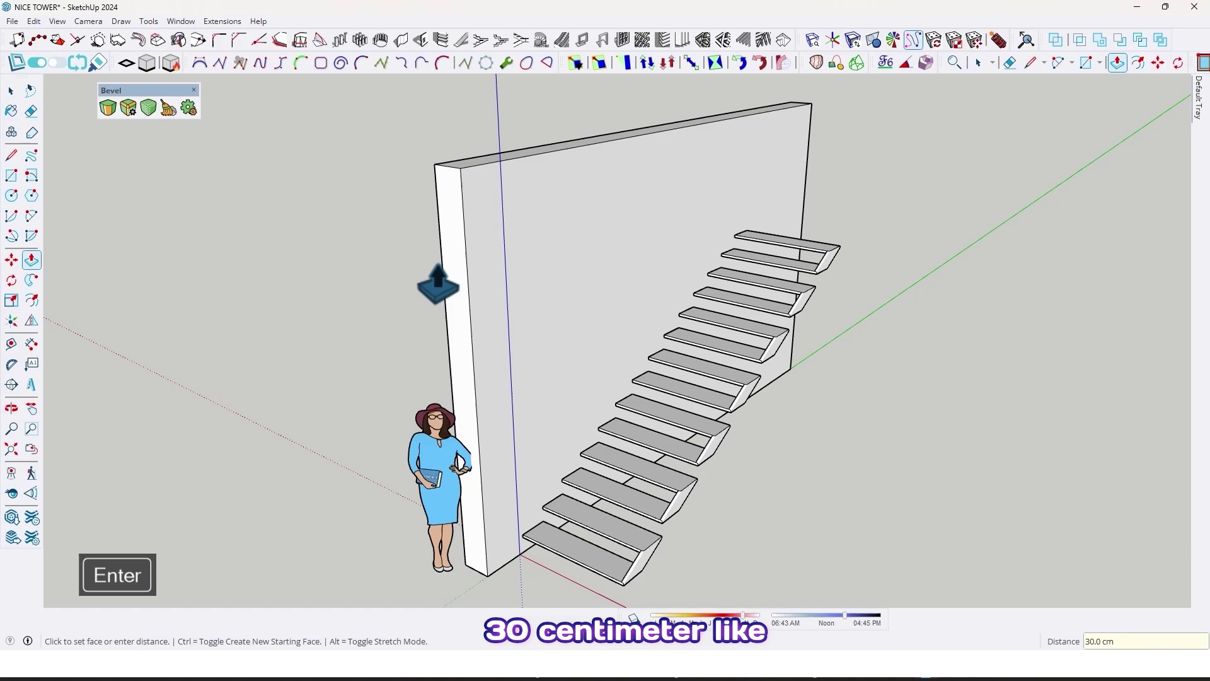
Step: Draw a 70 cm vertical line up from the topmost board's front corner at the wall
scroll(504, 276, "down", 1)
middle_click_drag(611, 249, 490, 178)
middle_click_drag(484, 413, 492, 410)
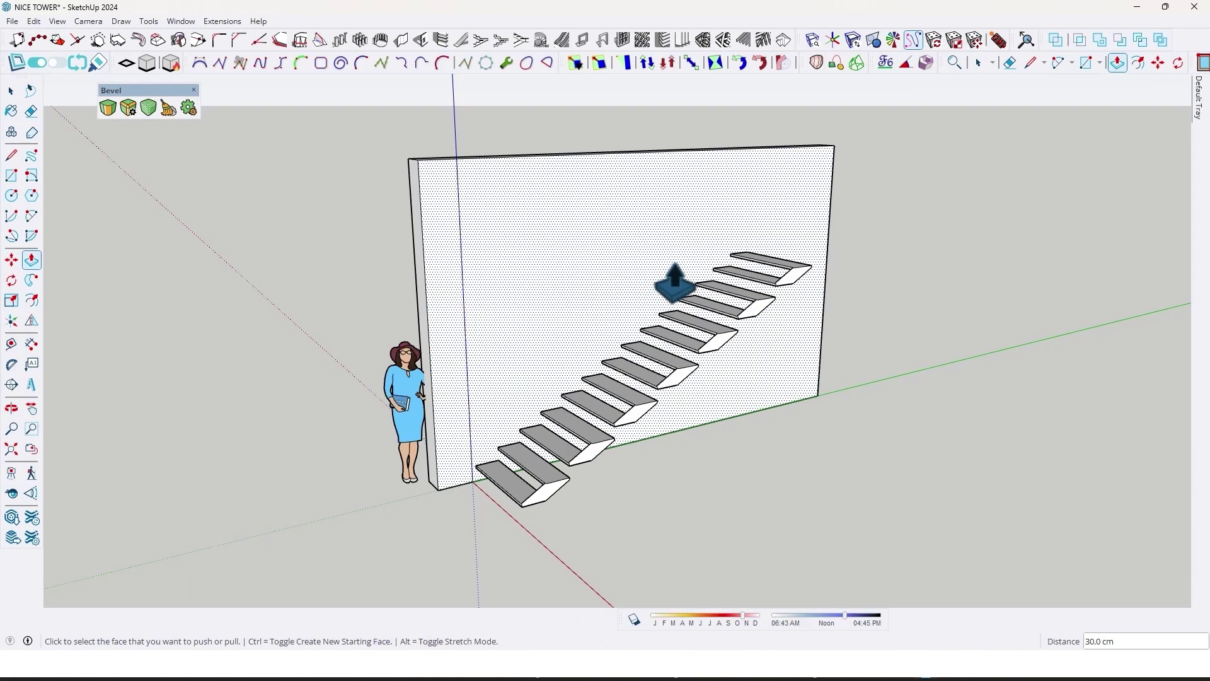
middle_click_drag(662, 335, 705, 307)
scroll(775, 256, "up", 4)
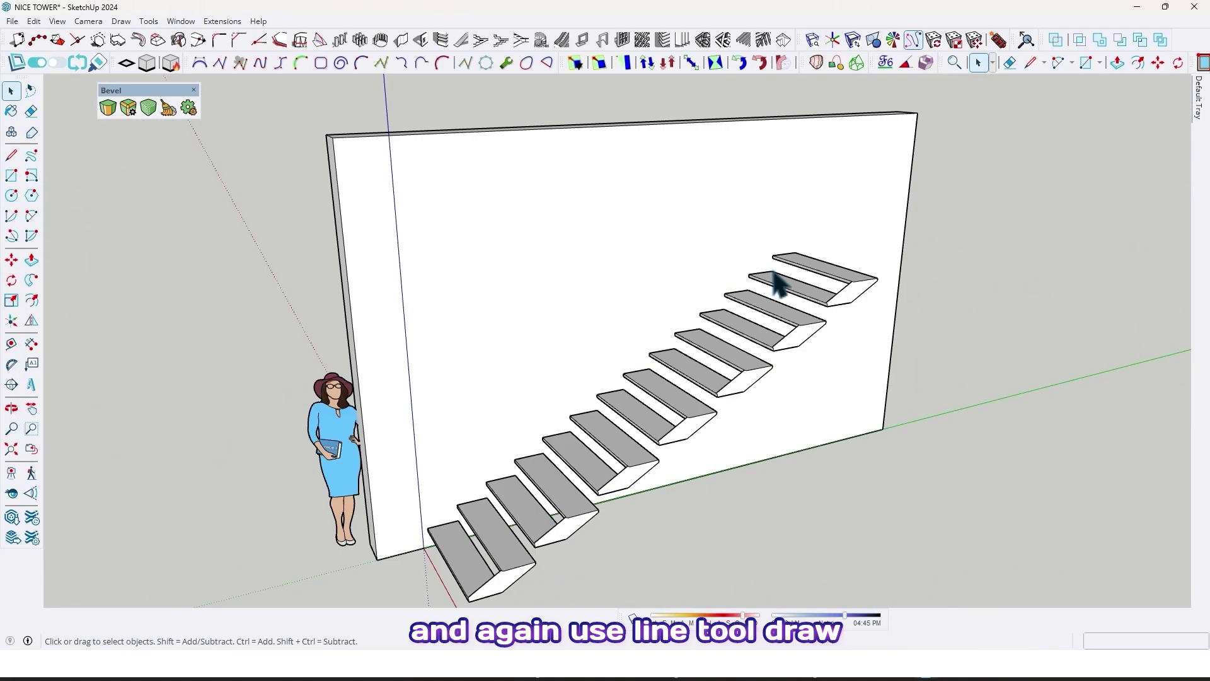
scroll(774, 272, "up", 2)
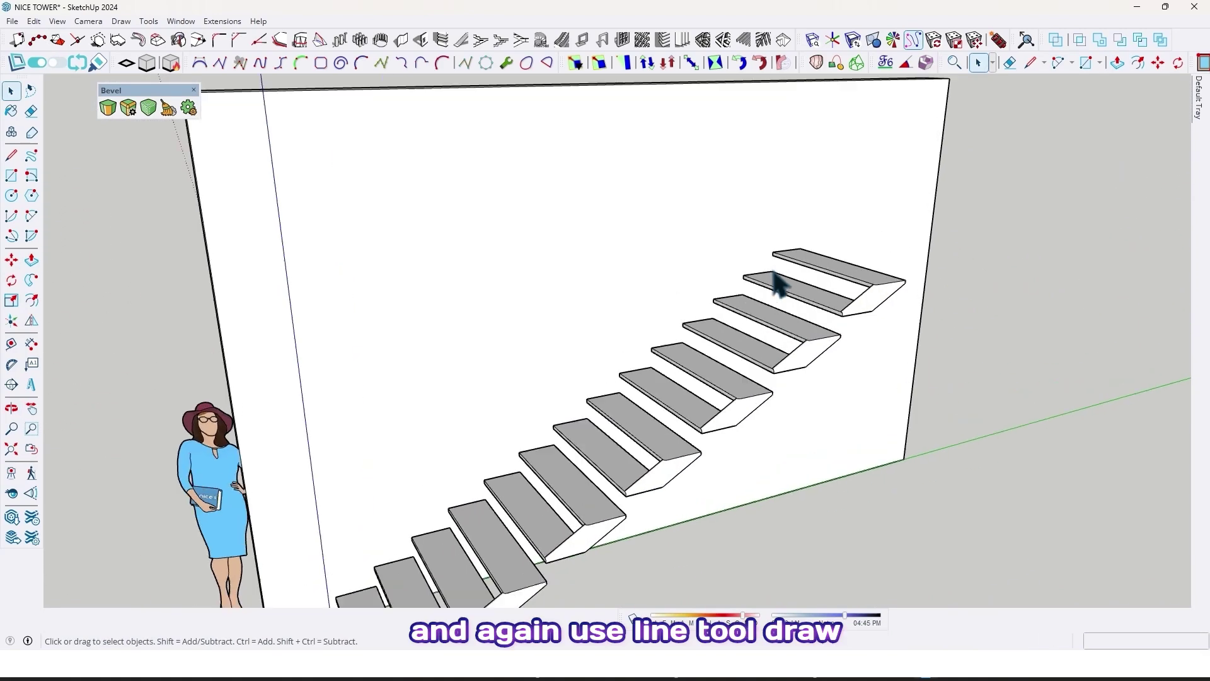
scroll(779, 283, "up", 1)
key("l")
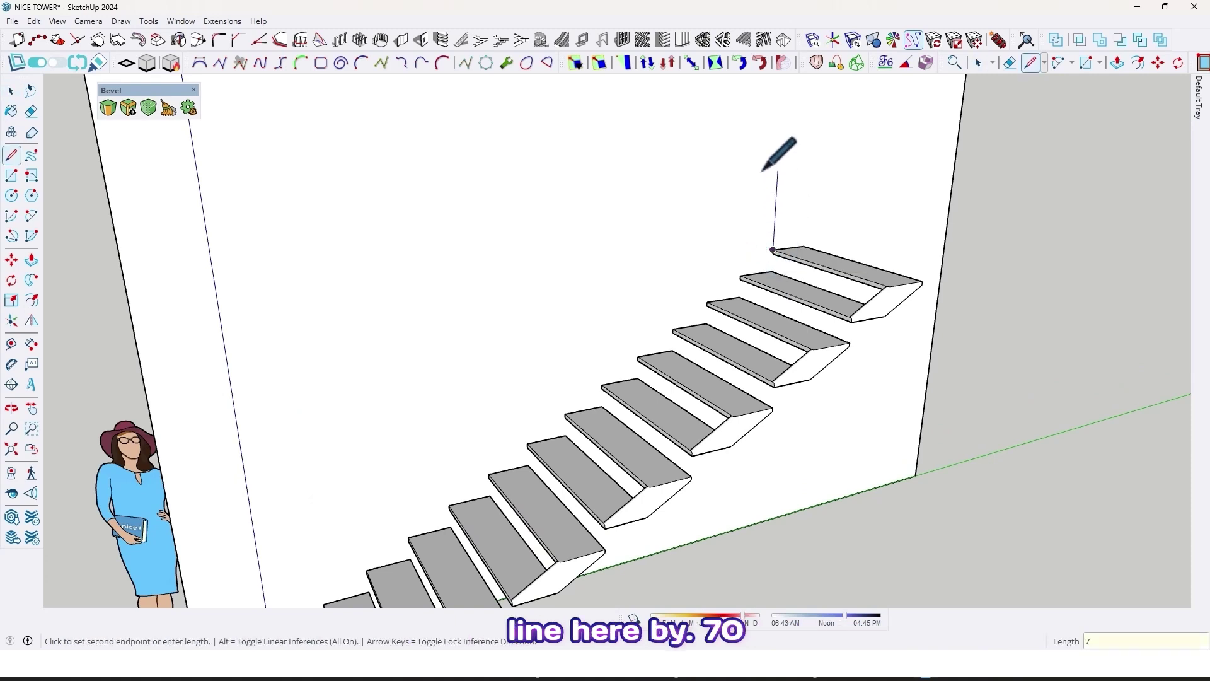
scroll(762, 171, "down", 5)
Step: Draw a 70 cm vertical line up from the lowest board's front corner at the wall
key("space")
scroll(584, 352, "up", 5)
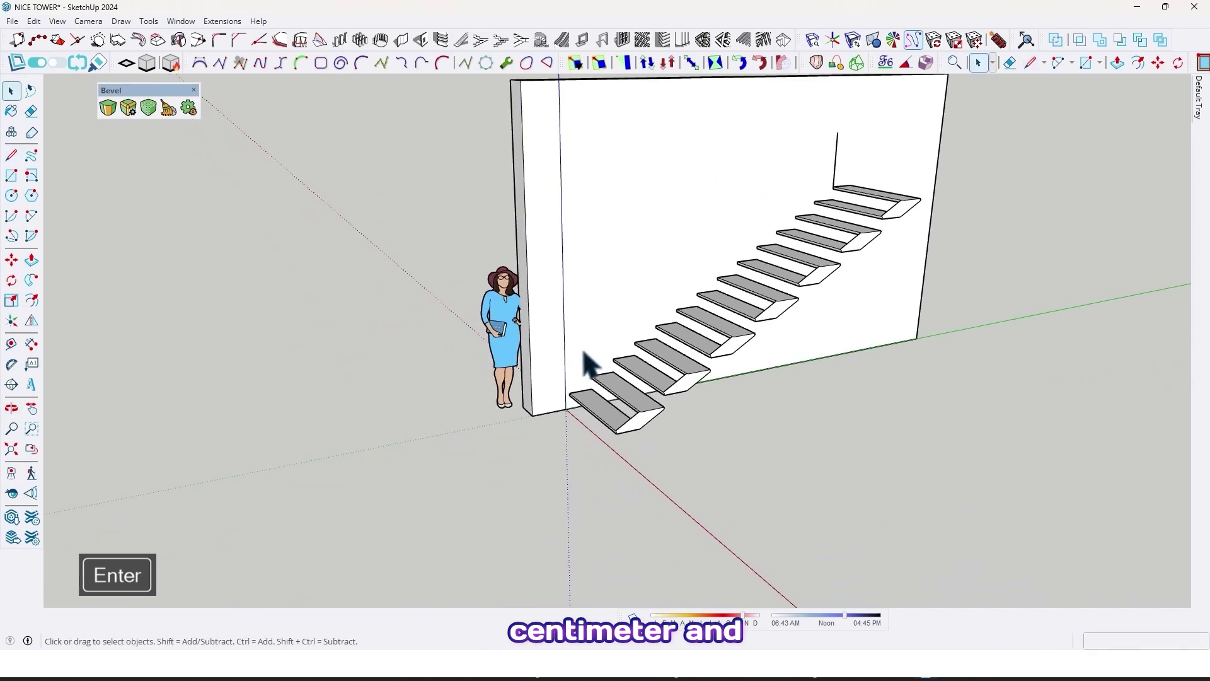
middle_click_drag(585, 392, 584, 395)
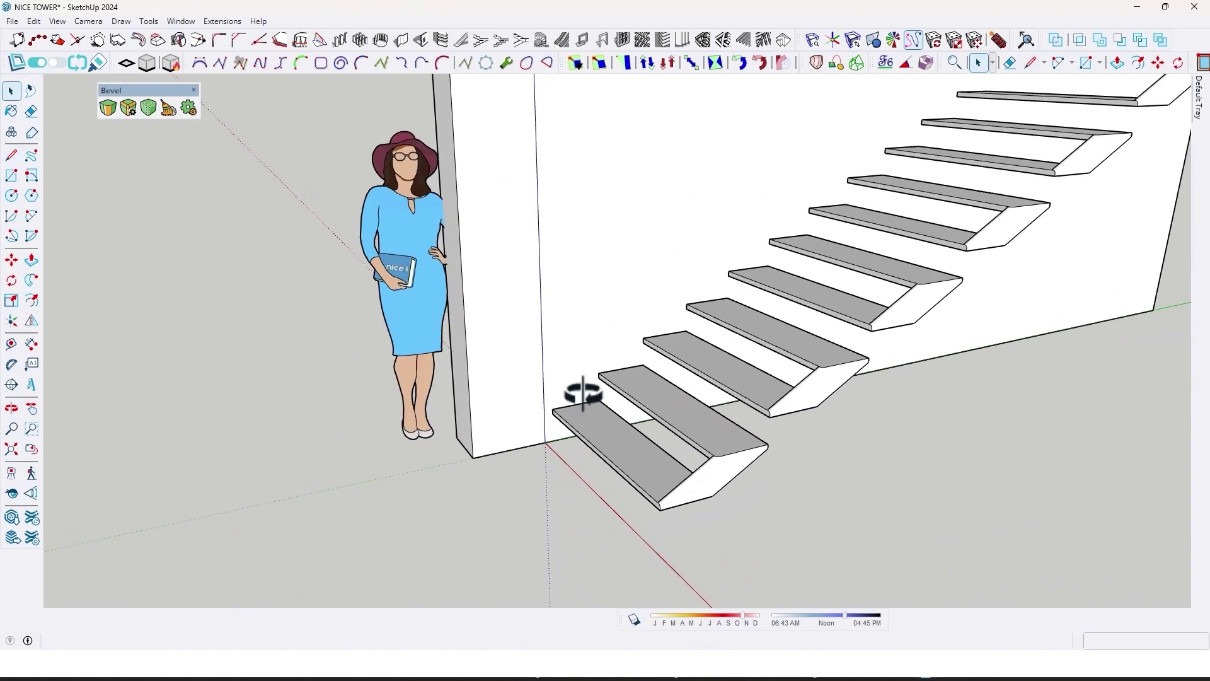
left_click(552, 410)
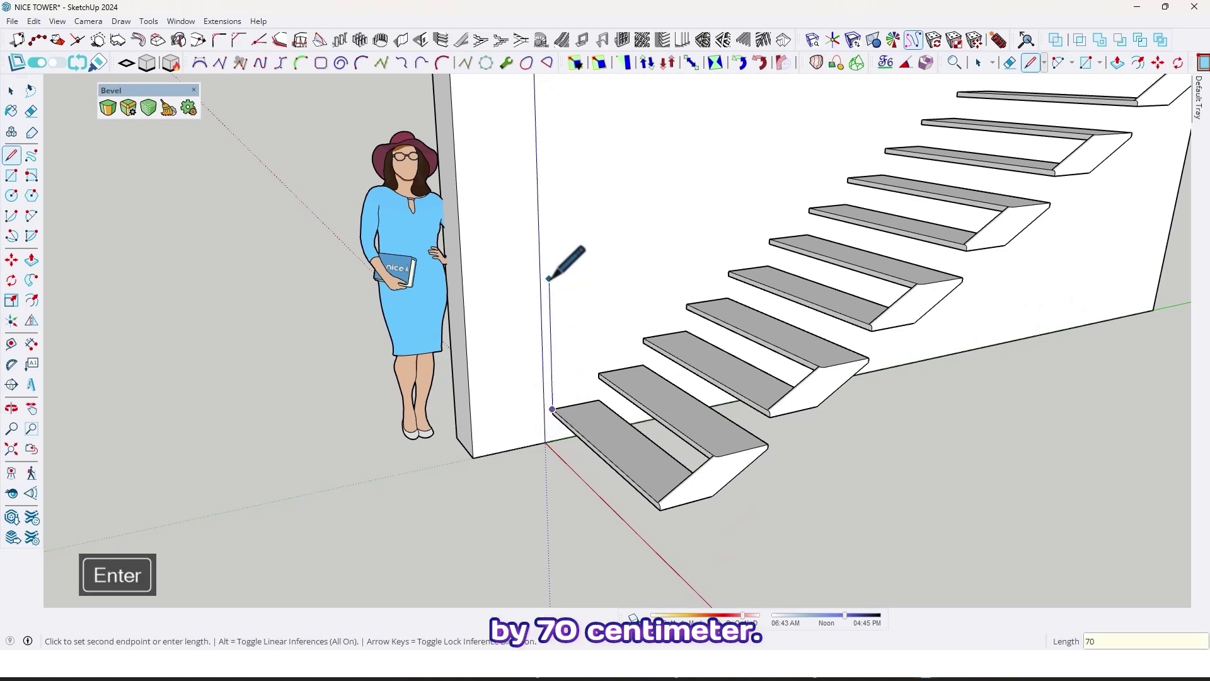
Step: Draw a sloped line connecting the top ends of the two 70 cm vertical lines on the wall
scroll(656, 199, "down", 2)
middle_click_drag(663, 208, 610, 334)
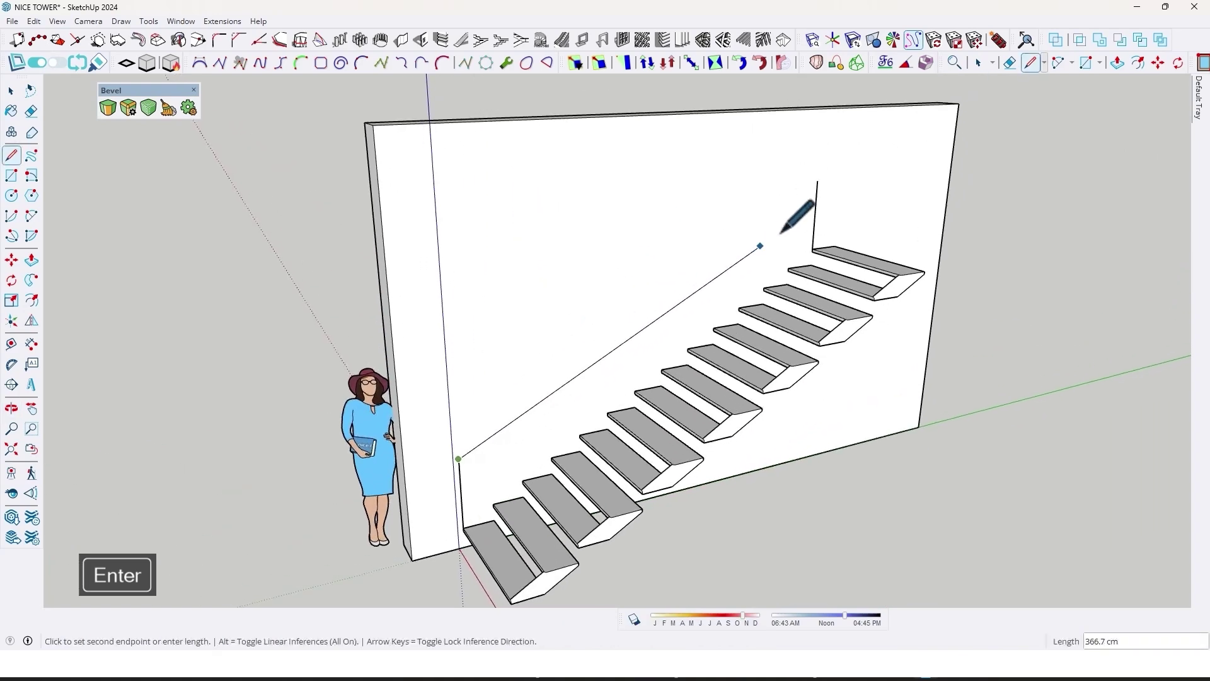
left_click(813, 186)
Step: Draw a 50 cm vertical line upward from each end of the sloped line on the wall
middle_click_drag(715, 280, 692, 327, "shift")
scroll(805, 175, "up", 3)
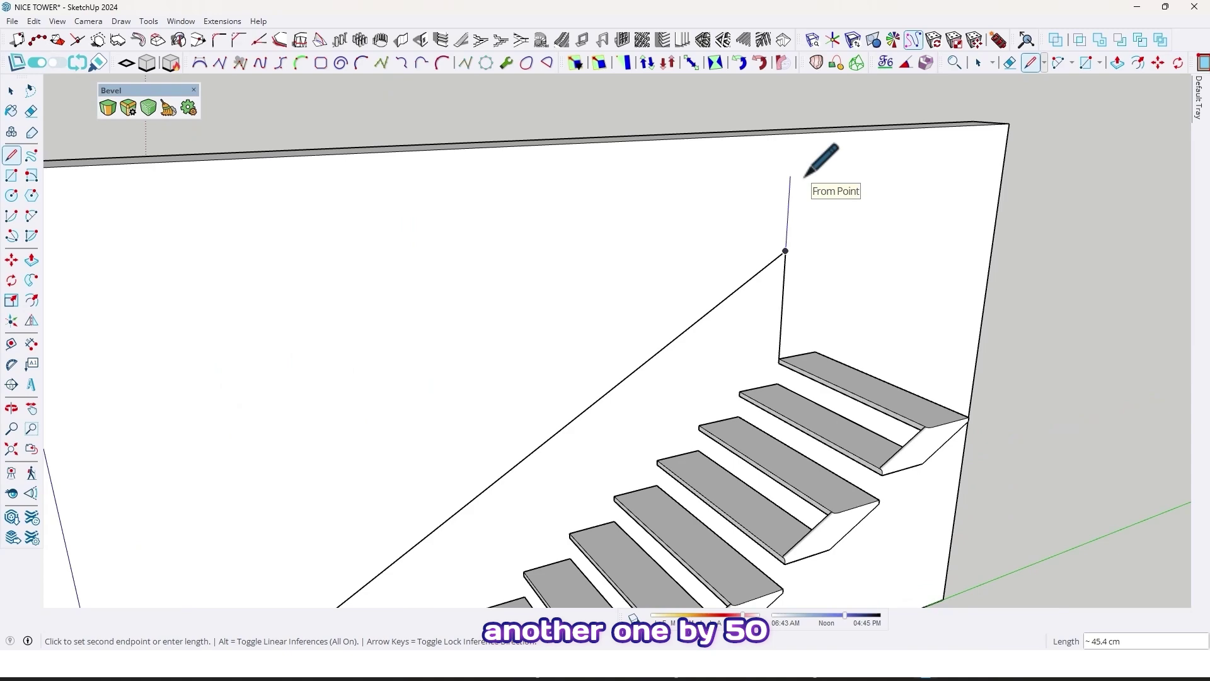
scroll(643, 353, "down", 3)
middle_click_drag(597, 375, 675, 315)
key("space")
Step: Connect the top ends of the two 50 cm verticals with a second sloped line
scroll(495, 470, "up", 3)
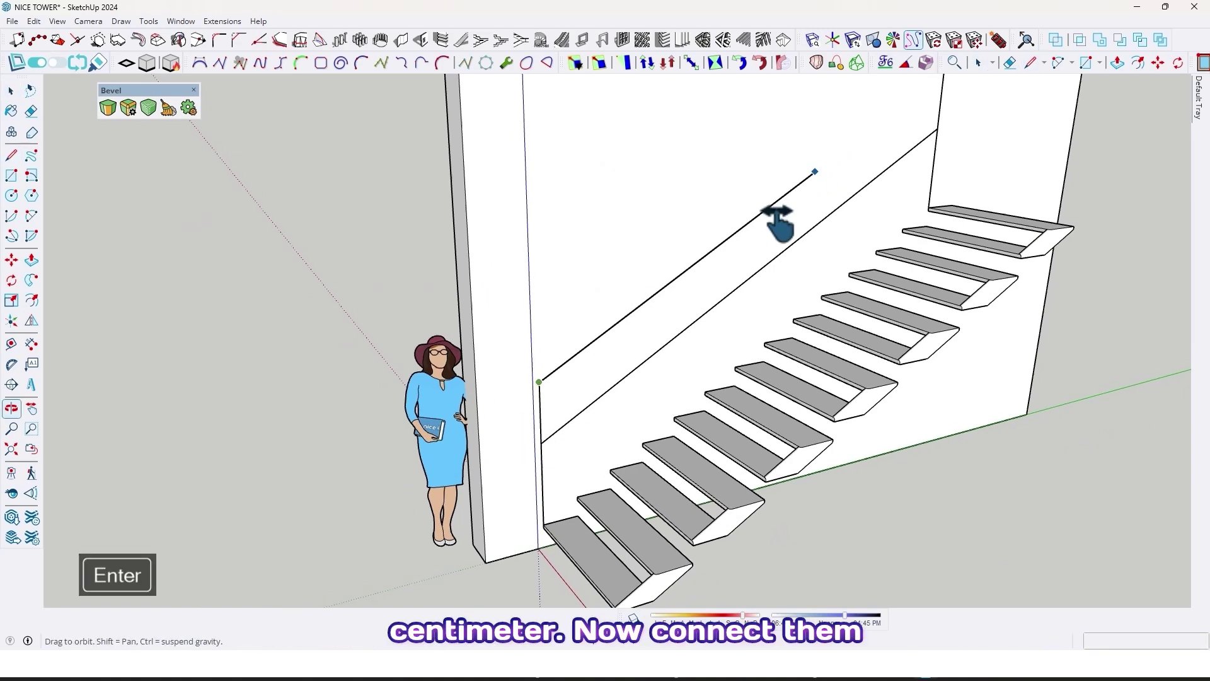
scroll(788, 217, "down", 3)
left_click(850, 195)
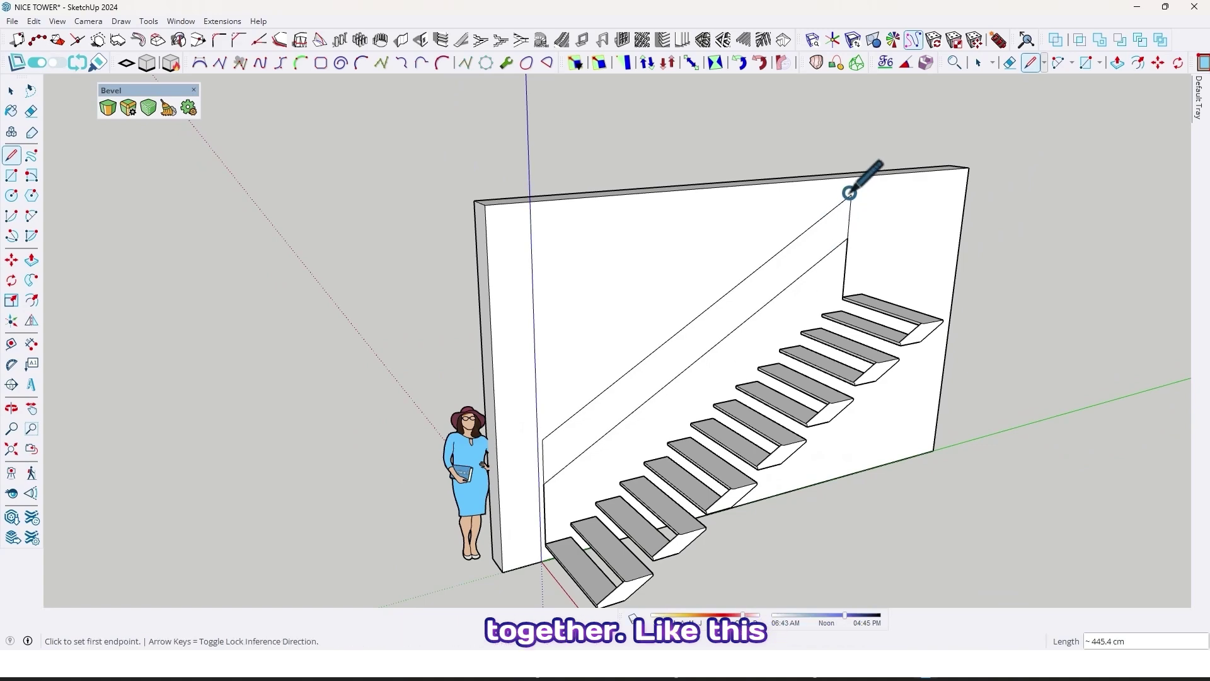
Step: Draw a line about 161 cm long along the green axis from the lower sloped line's top end, crossing the upper sloped line
middle_click_drag(590, 469, 523, 535)
scroll(580, 460, "up", 1)
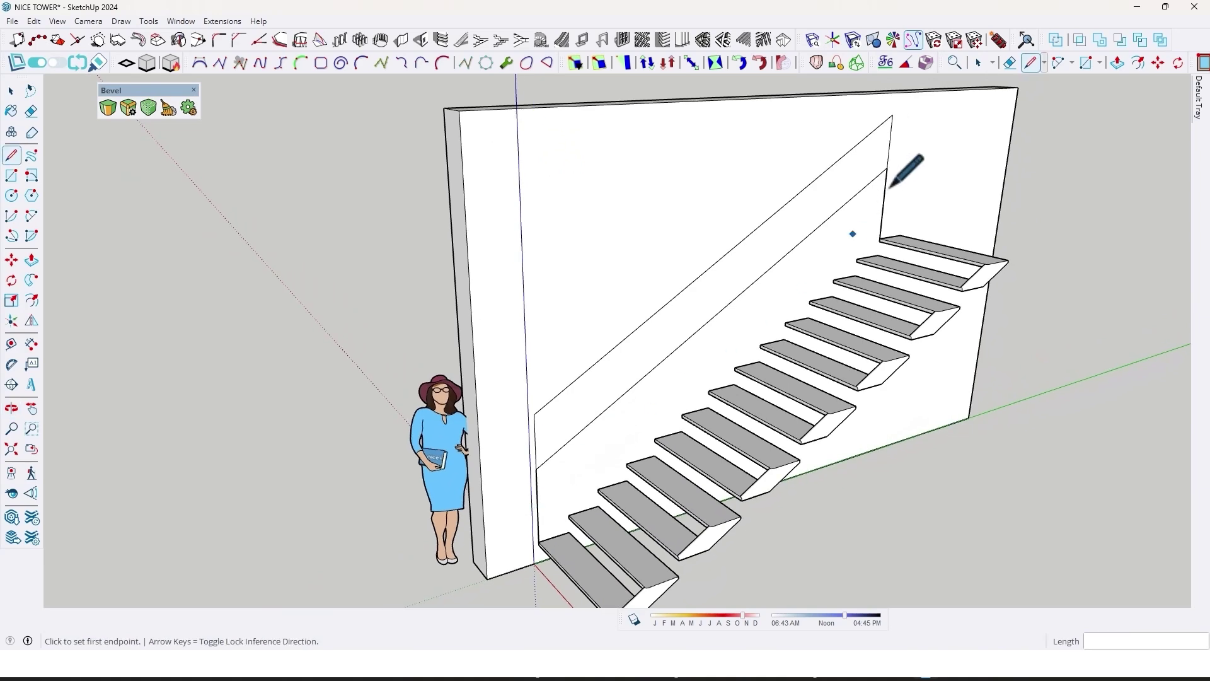
scroll(895, 169, "up", 2)
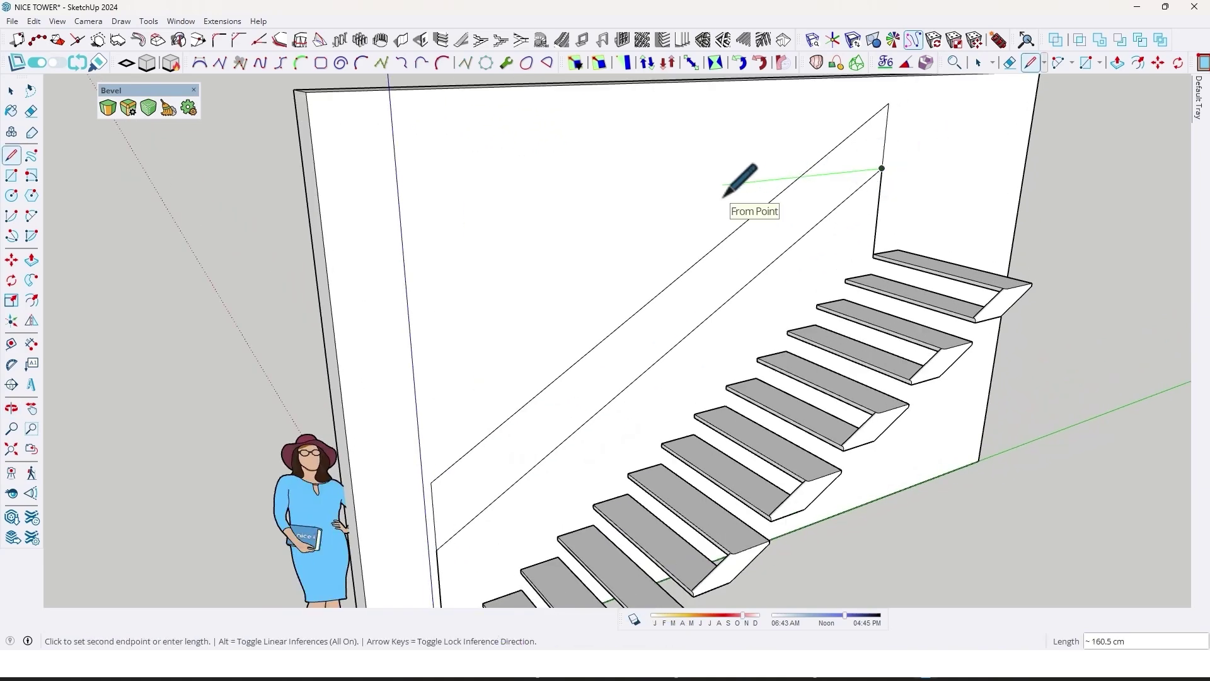
scroll(723, 196, "down", 2)
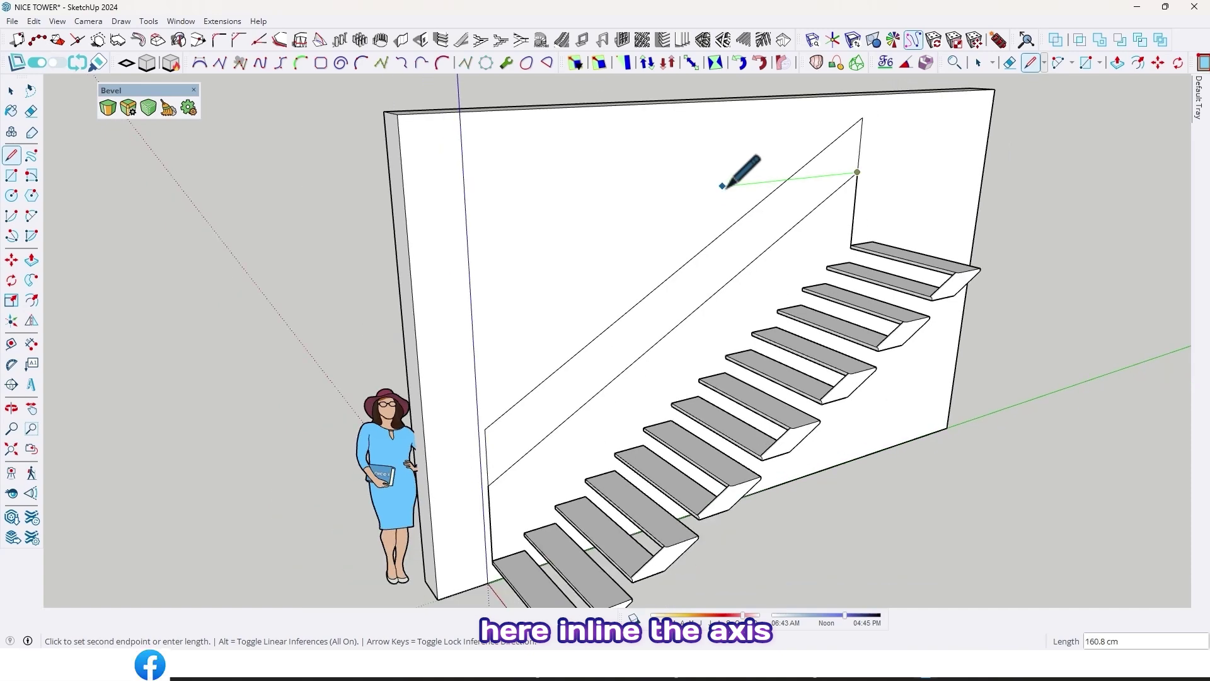
left_click(730, 185)
scroll(766, 179, "up", 3)
middle_click_drag(765, 177, 758, 188, "shift")
key("space")
scroll(763, 205, "up", 2)
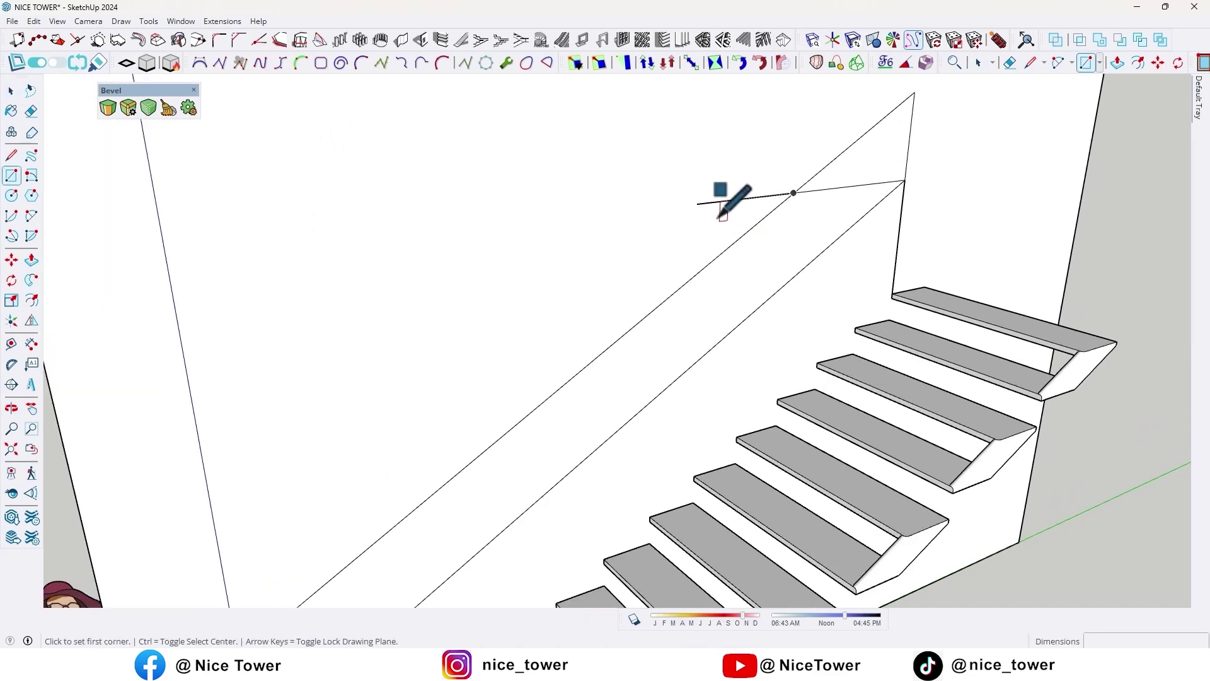
Step: Erase the line pieces outside the sloped band, including the cut-off corner at its upper end and the verticals down to the steps
key("e")
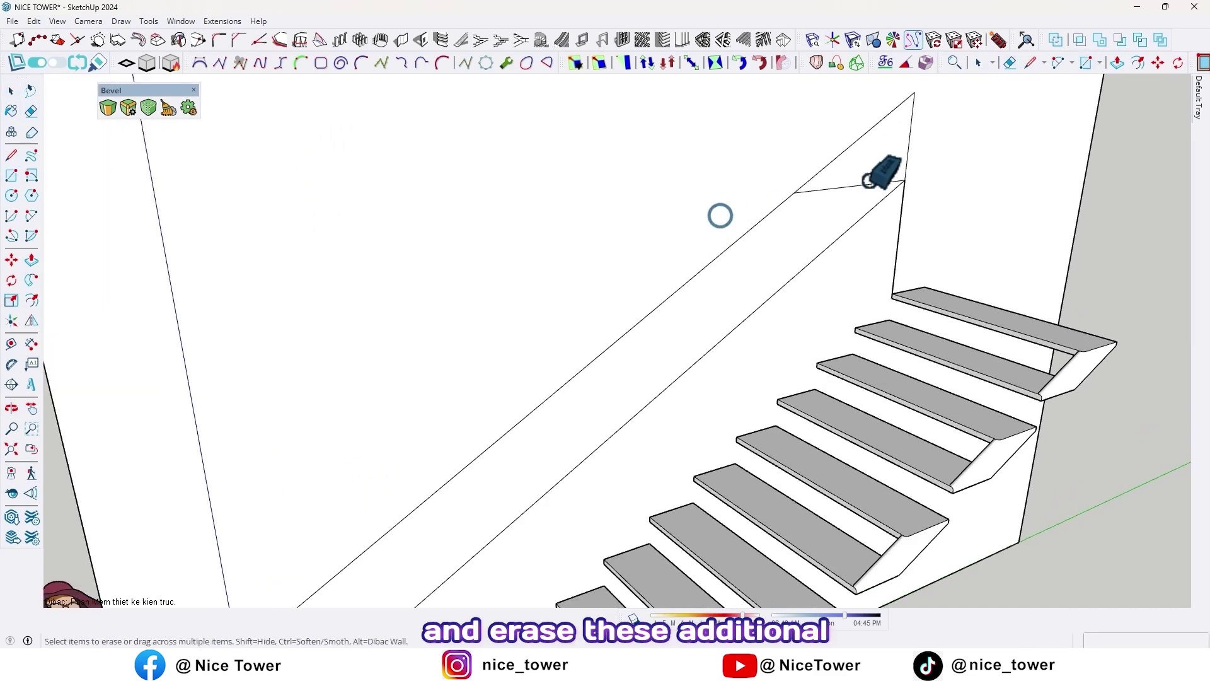
scroll(740, 173, "down", 3)
middle_click_drag(694, 253, 715, 219, "shift")
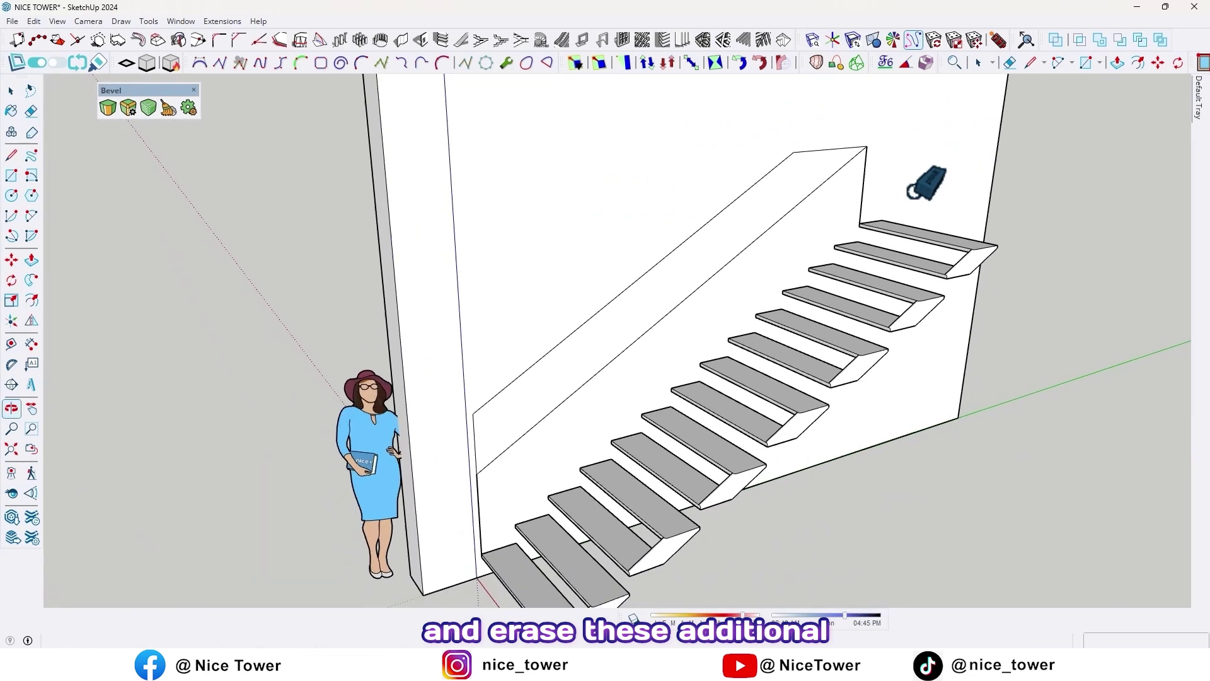
left_click_drag(911, 183, 868, 196)
scroll(713, 372, "down", 2)
scroll(663, 379, "up", 3)
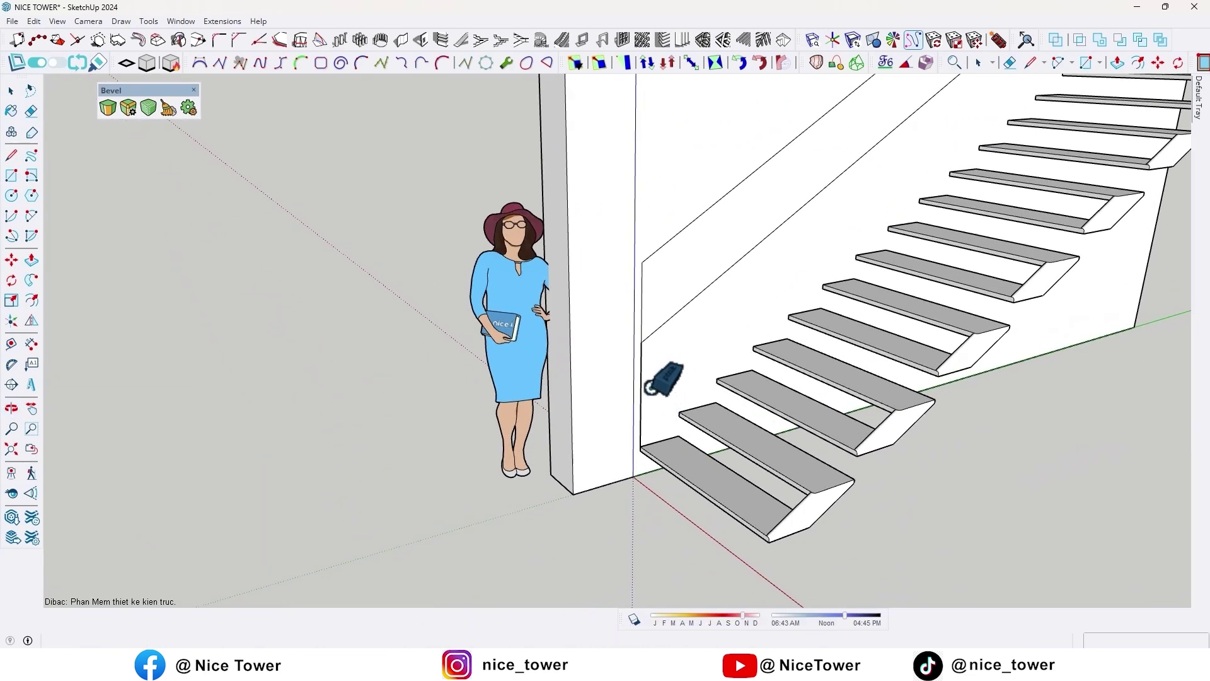
scroll(631, 398, "down", 3)
middle_click_drag(638, 391, 641, 416)
scroll(662, 355, "up", 1)
mouse_move(662, 355)
middle_mouse_down()
mouse_move(670, 394)
mouse_move(779, 325)
mouse_move(406, 265)
mouse_move(624, 426)
mouse_move(666, 336)
middle_mouse_up()
scroll(666, 336, "up", 2)
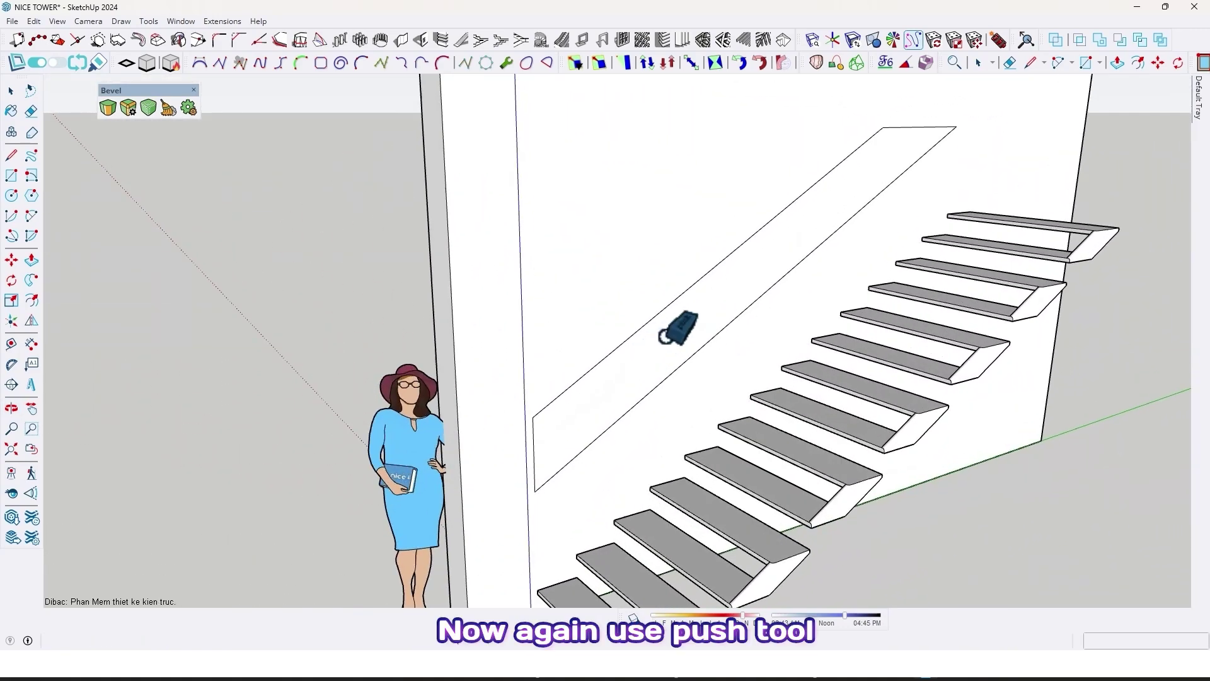
Step: Push the sloped band face 15 cm into the wall with Push/Pull
left_click(31, 259)
scroll(677, 356, "up", 1)
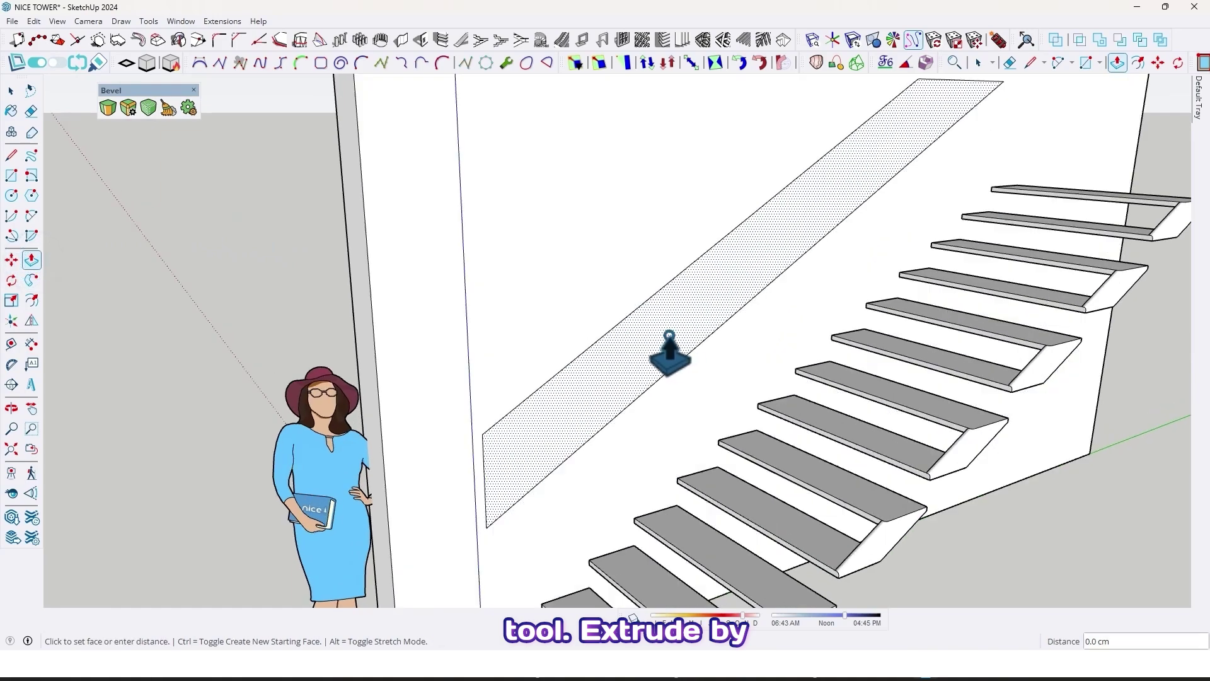
left_click(669, 334)
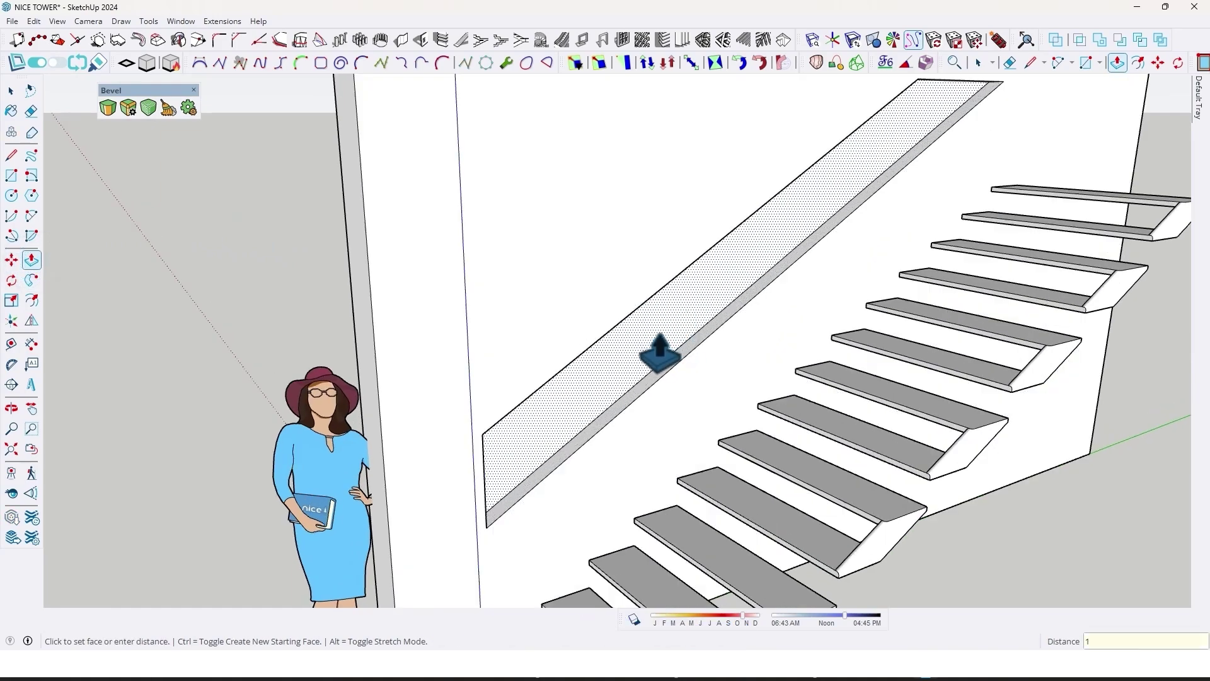
middle_click_drag(667, 387, 576, 494)
key("p")
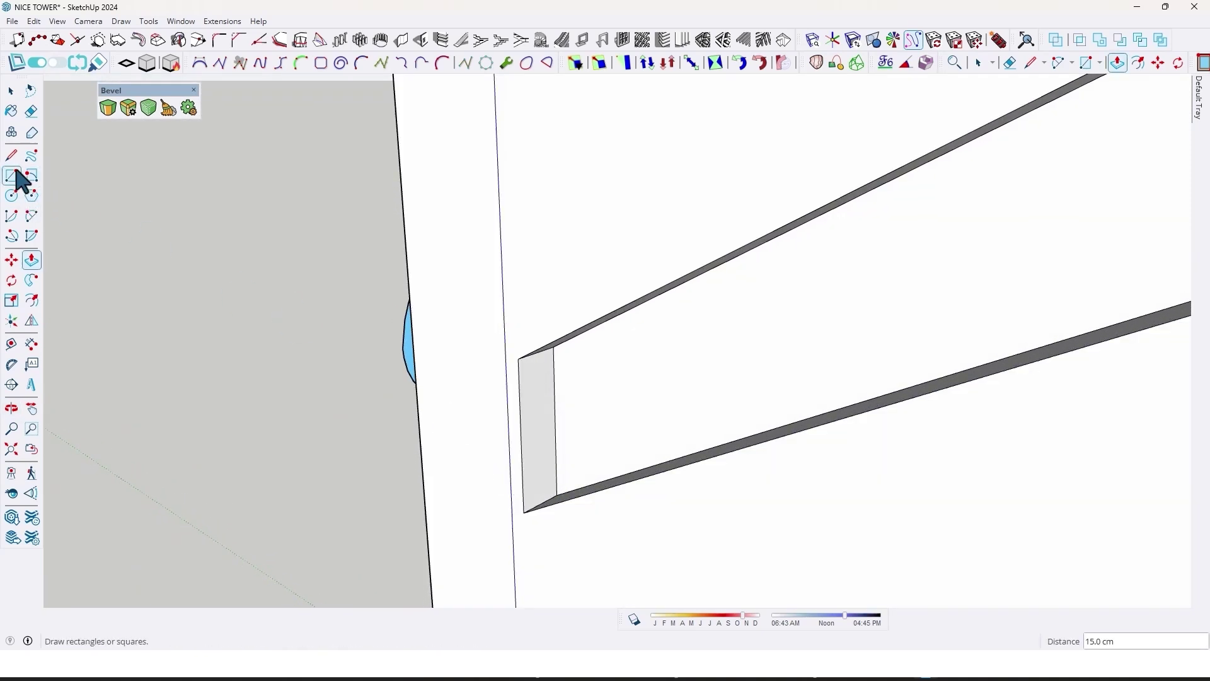
Step: Draw a diagonal across the recess's lower end face from its bottom front corner to its top back corner
left_click(11, 155)
scroll(527, 494, "up", 2)
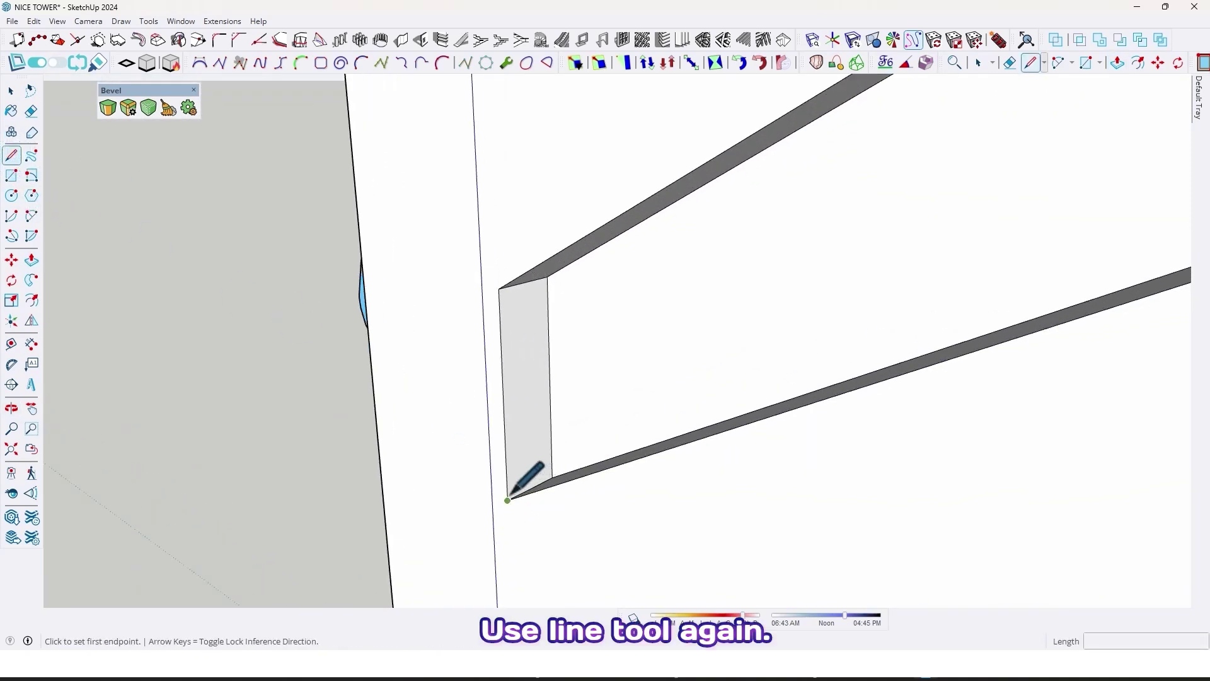
scroll(508, 499, "up", 1)
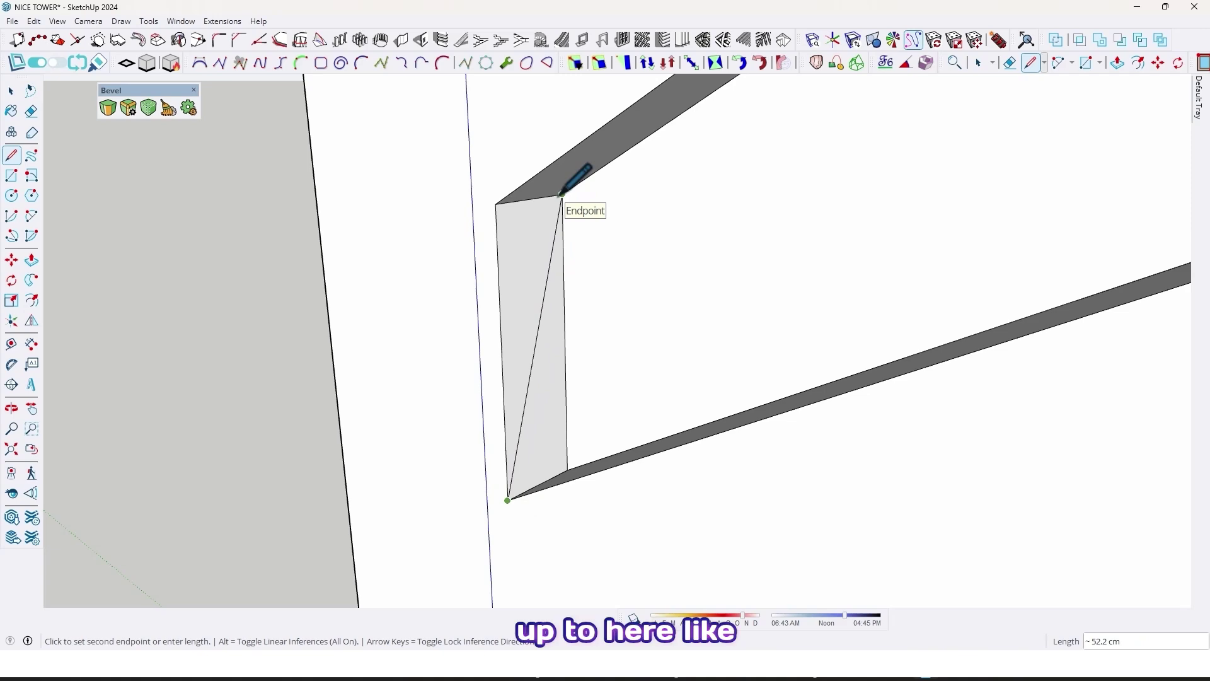
scroll(559, 196, "down", 3)
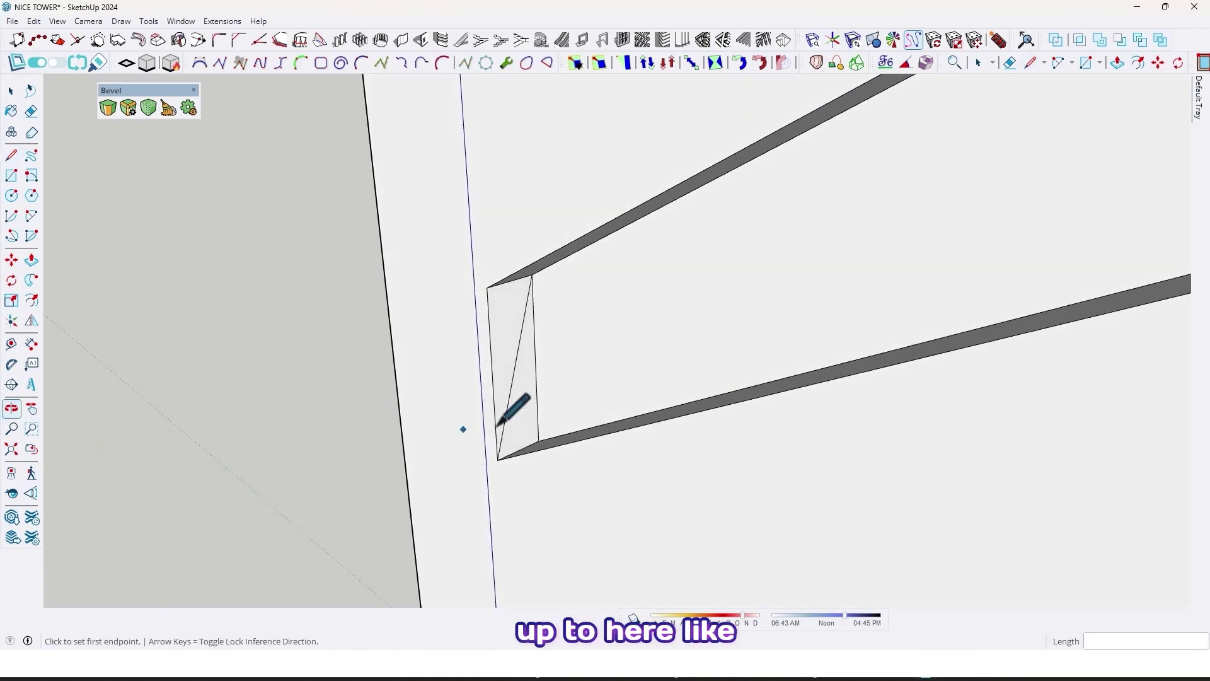
Step: Select the path along the recess and sweep the inner triangle of its end face with Follow Me
key("space")
left_click(523, 396)
middle_click_drag(509, 421, 566, 340)
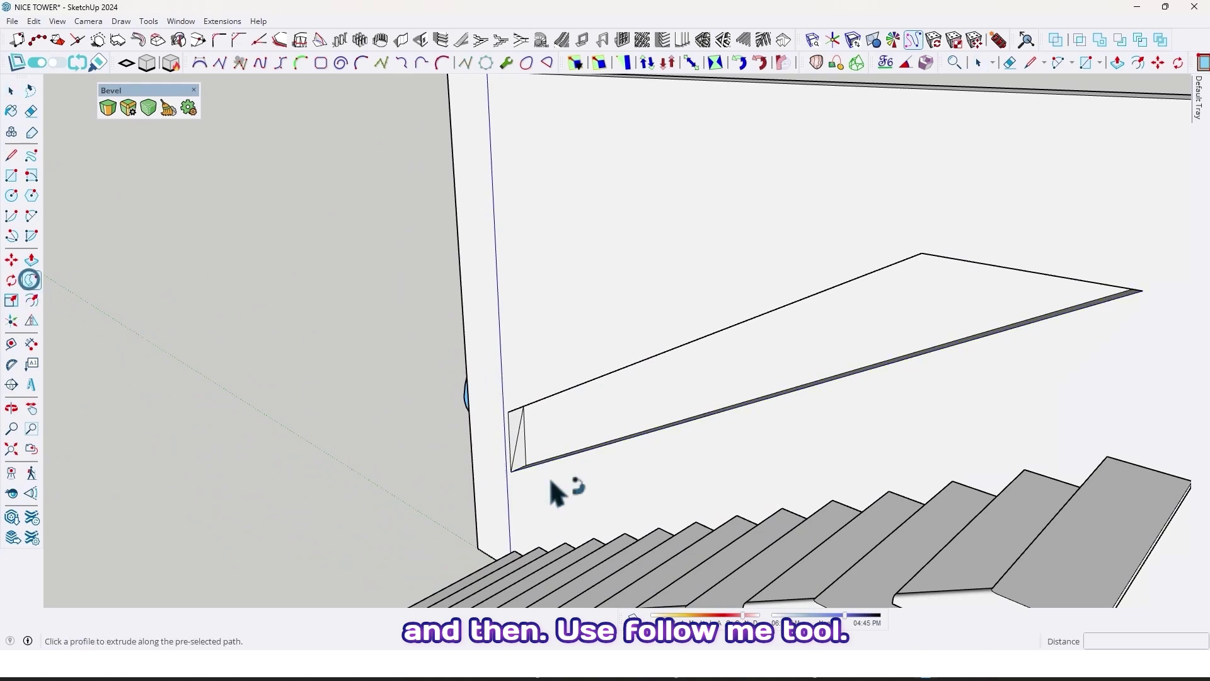
scroll(512, 449, "up", 2)
scroll(515, 457, "down", 2)
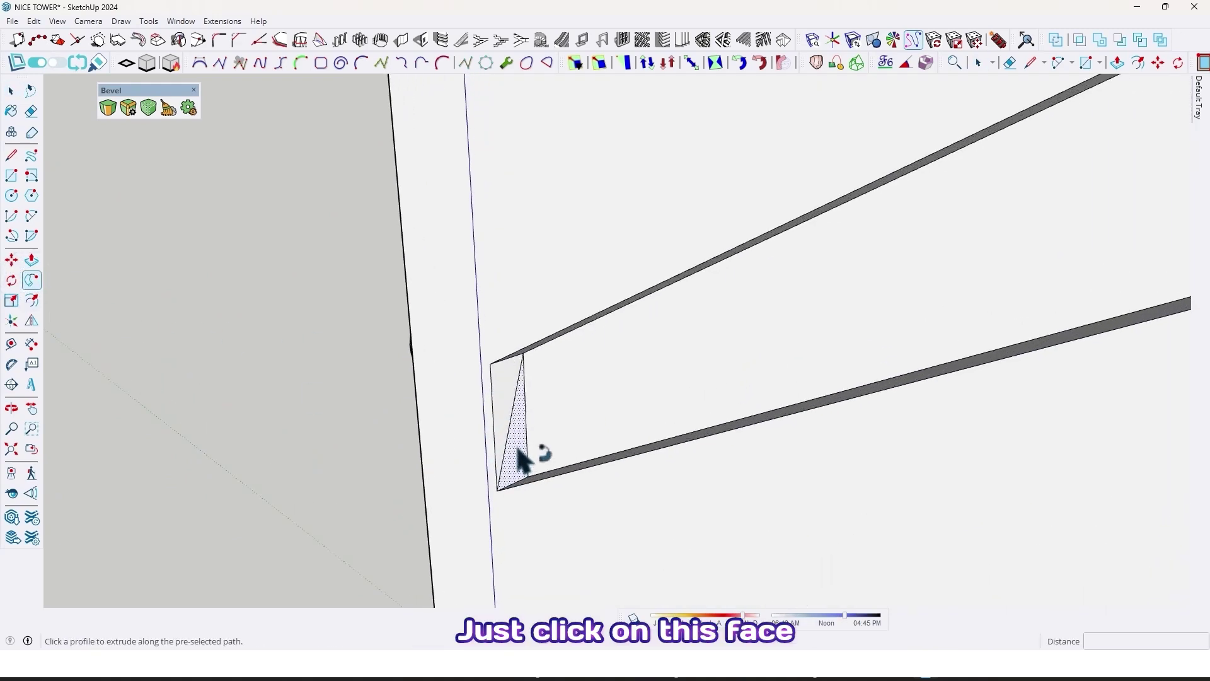
left_click(518, 451)
Step: Select the entire wall with its sloped recess and make it a group
scroll(521, 453, "down", 3)
middle_click_drag(527, 454, 782, 380)
middle_click_drag(498, 378, 834, 345)
key("space")
left_click(615, 303)
middle_click_drag(626, 284, 503, 302)
scroll(510, 313, "up", 2)
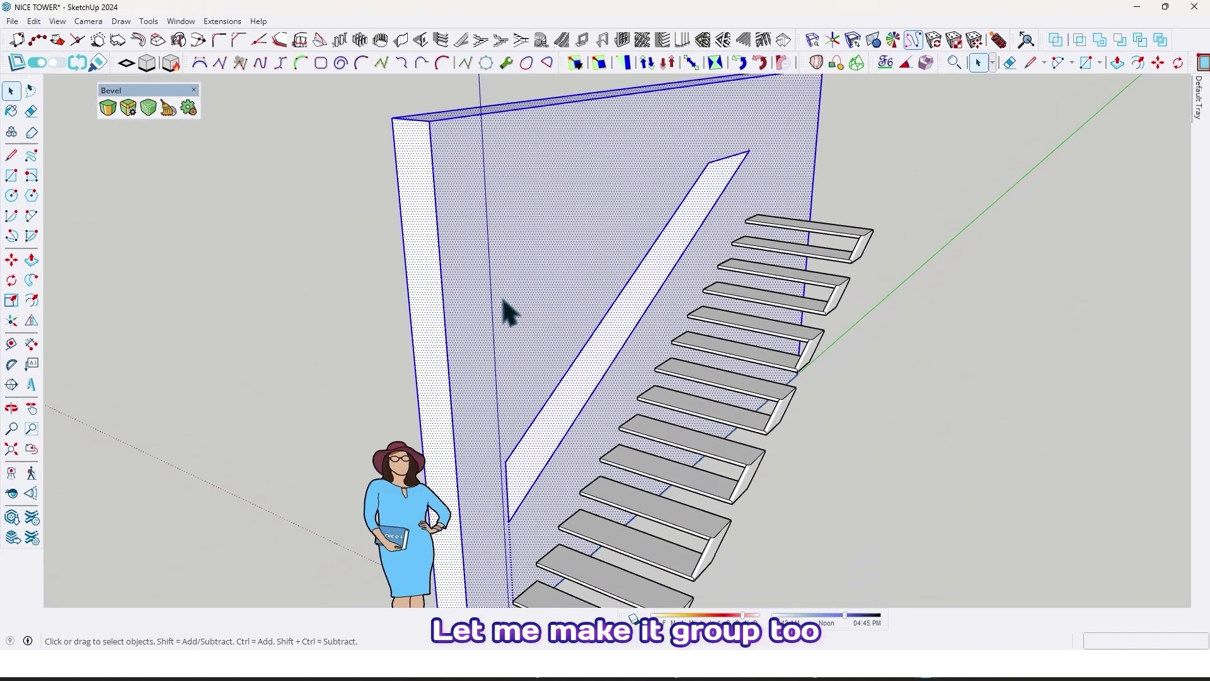
right_click(509, 305)
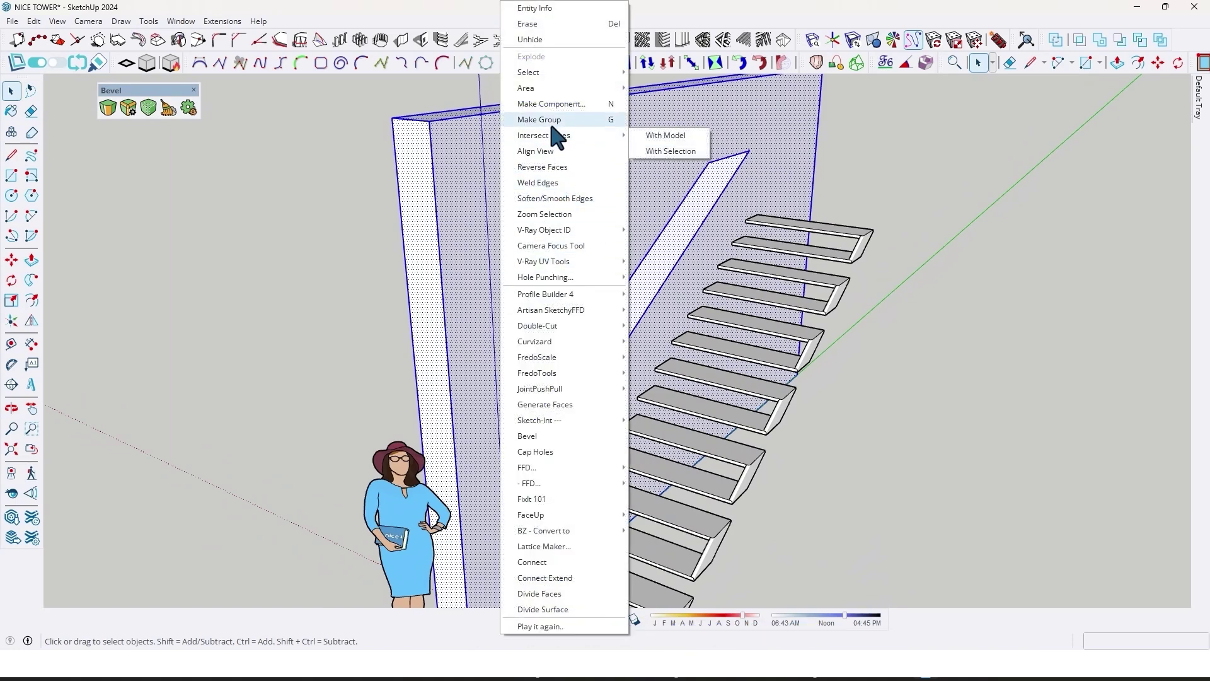
left_click(563, 119)
Step: Select all the stair components and paint them with a dark grey material
scroll(720, 355, "down", 2)
middle_click_drag(722, 349, 832, 221)
scroll(770, 504, "up", 2)
middle_click_drag(711, 200, 691, 249)
scroll(736, 230, "up", 2)
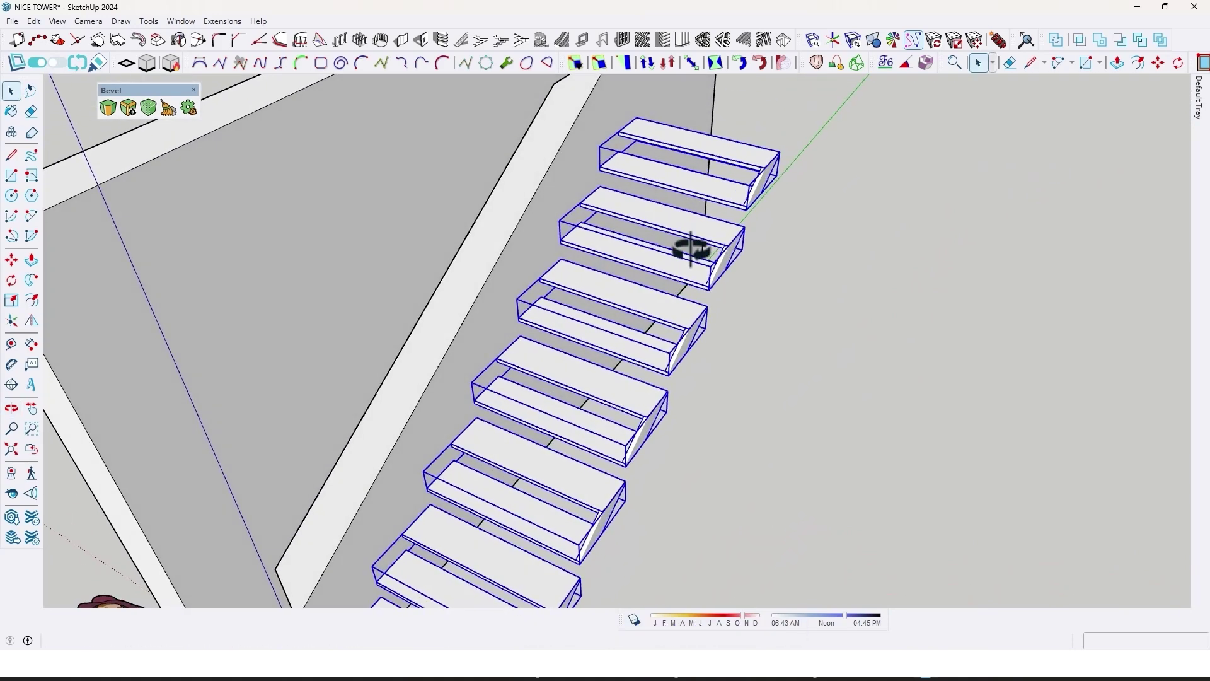
left_click(712, 233)
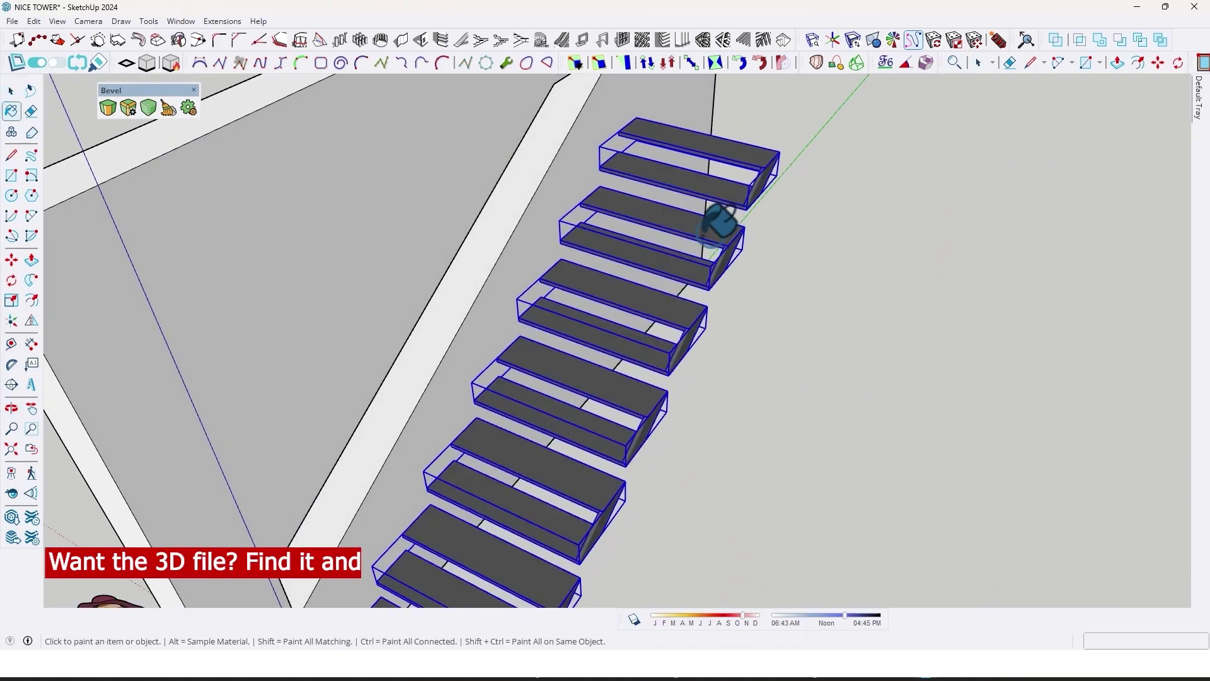
Step: Deselect the stairs and examine the finished staircase and wall recess from several angles
scroll(711, 233, "down", 2)
key("space")
left_click(771, 357)
mouse_move(771, 357)
middle_mouse_down()
mouse_move(697, 281)
mouse_move(392, 187)
mouse_move(567, 177)
mouse_move(316, 164)
mouse_move(513, 149)
mouse_move(715, 202)
mouse_move(649, 216)
mouse_move(554, 406)
middle_mouse_up()
scroll(554, 405, "up", 4)
middle_click_drag(527, 478, 766, 546)
middle_click_drag(771, 463, 895, 353)
middle_click_drag(568, 353, 668, 404)
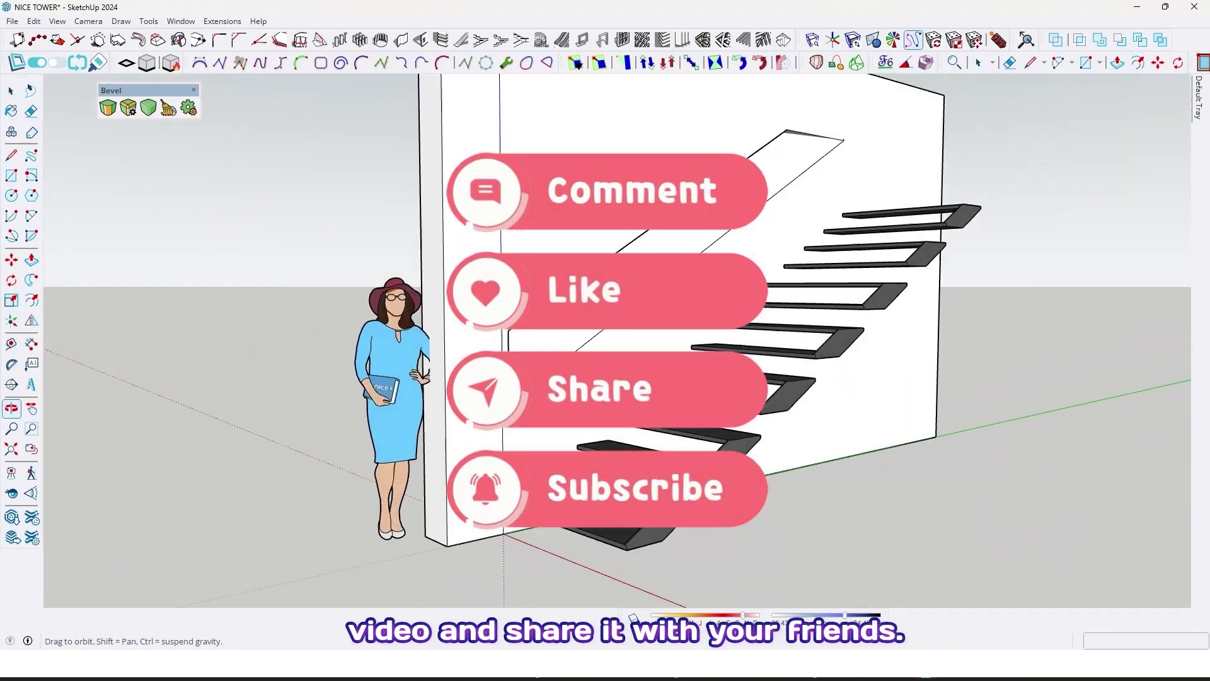